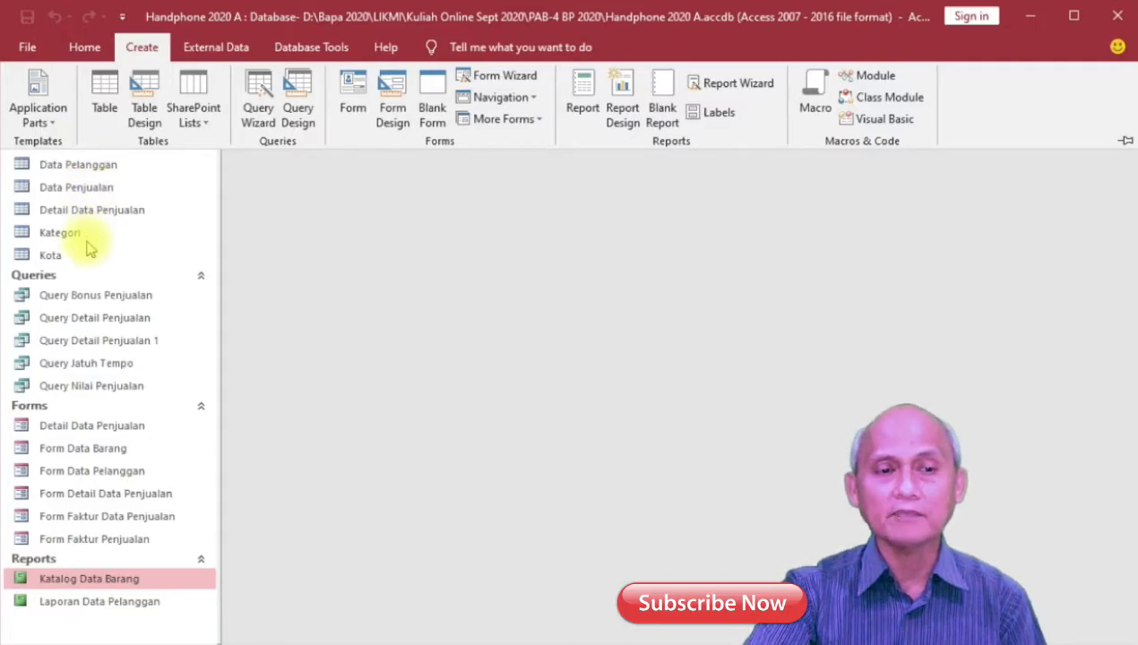
Start the Report Wizard with the Data Barang table as the record source.
left_click(172, 250)
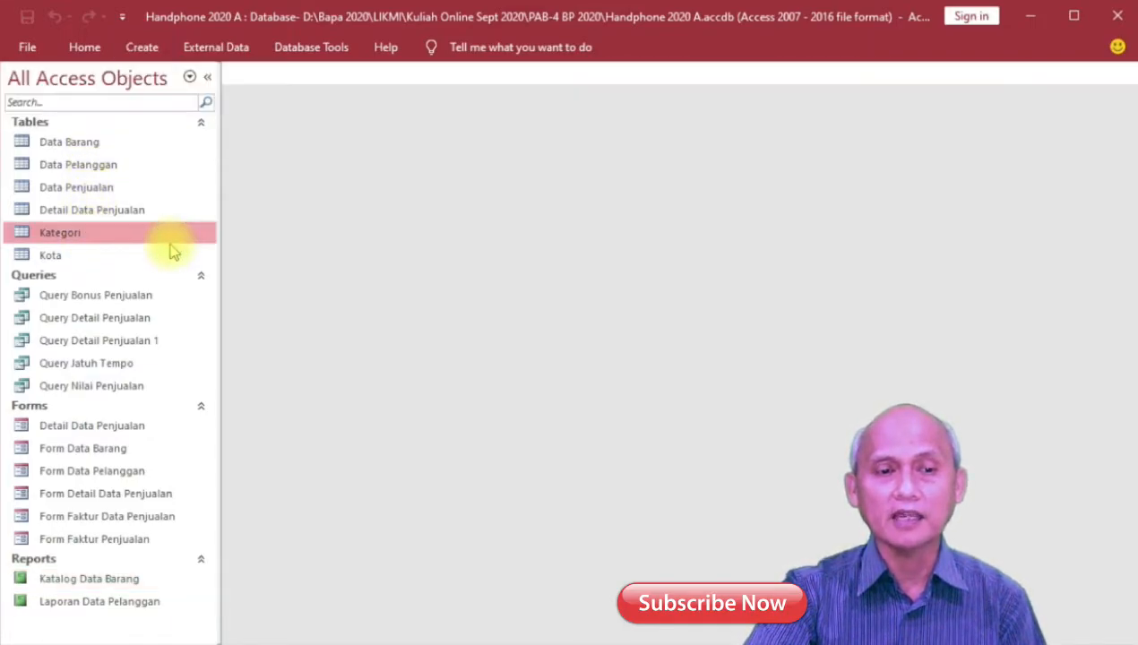
left_click(81, 142)
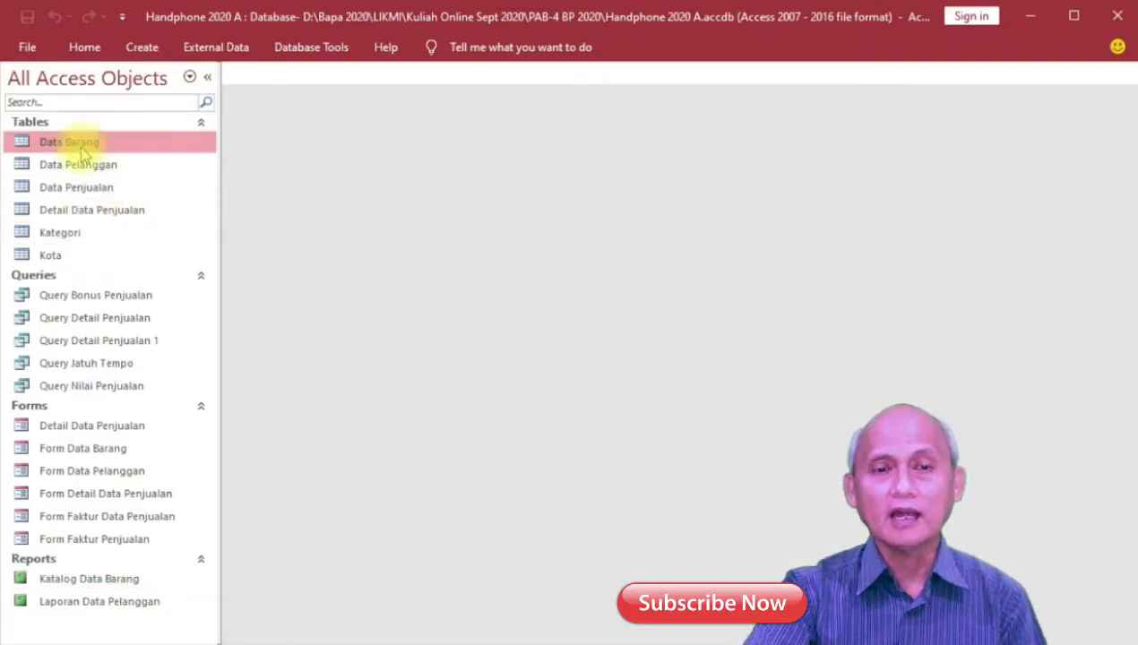
double_click(137, 47)
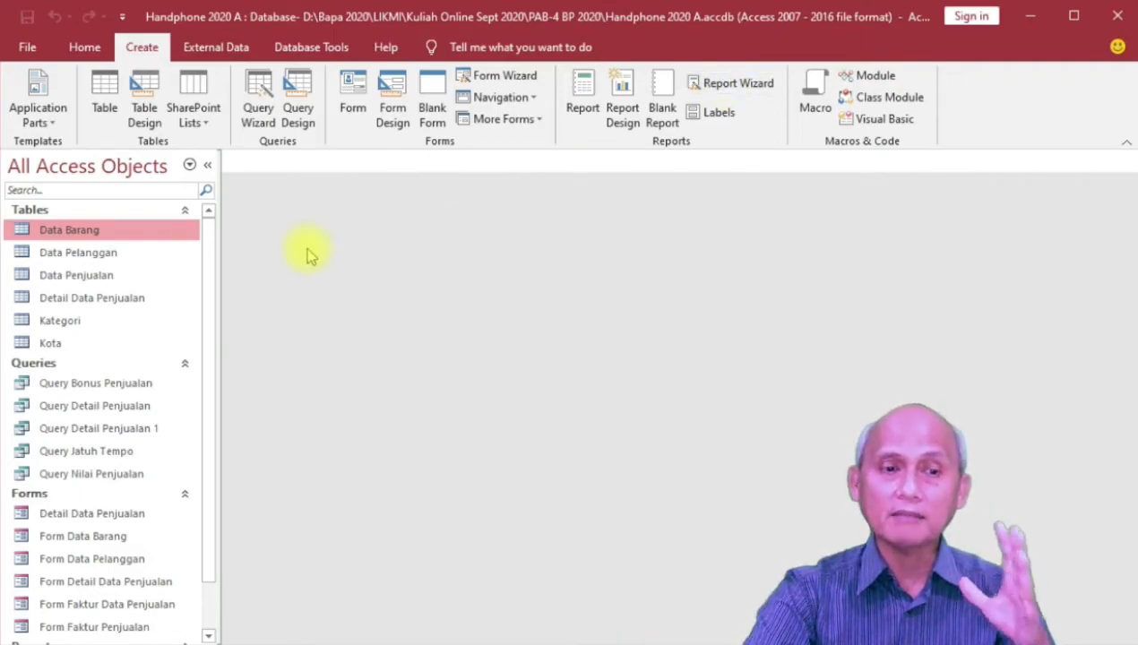
left_click(713, 87)
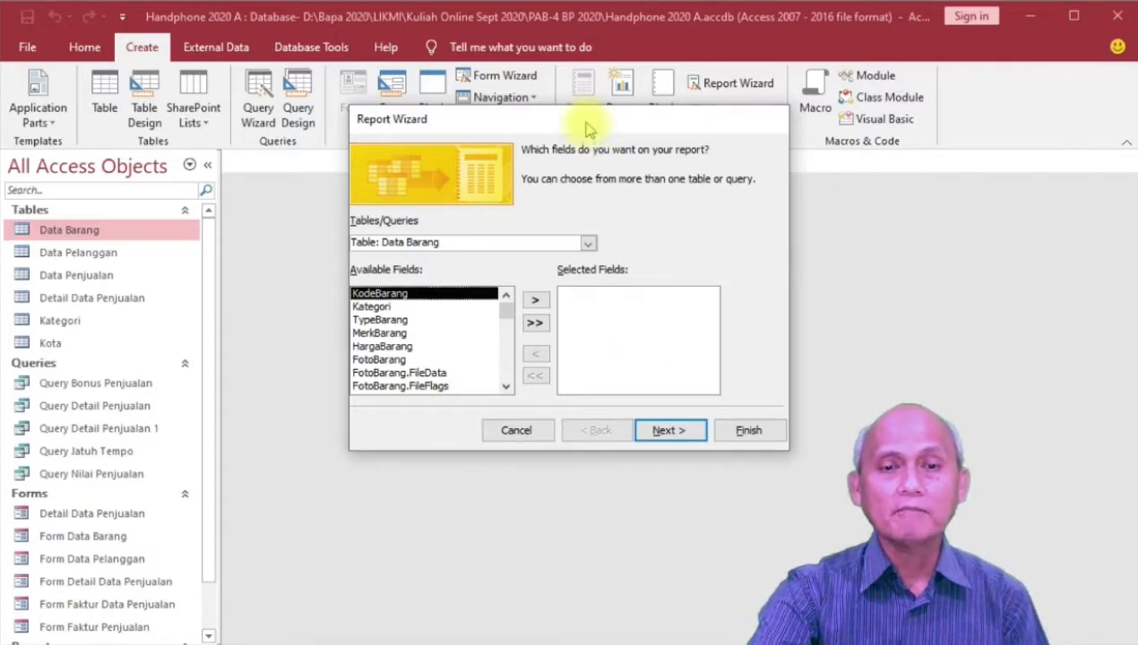
left_click_drag(584, 125, 589, 180)
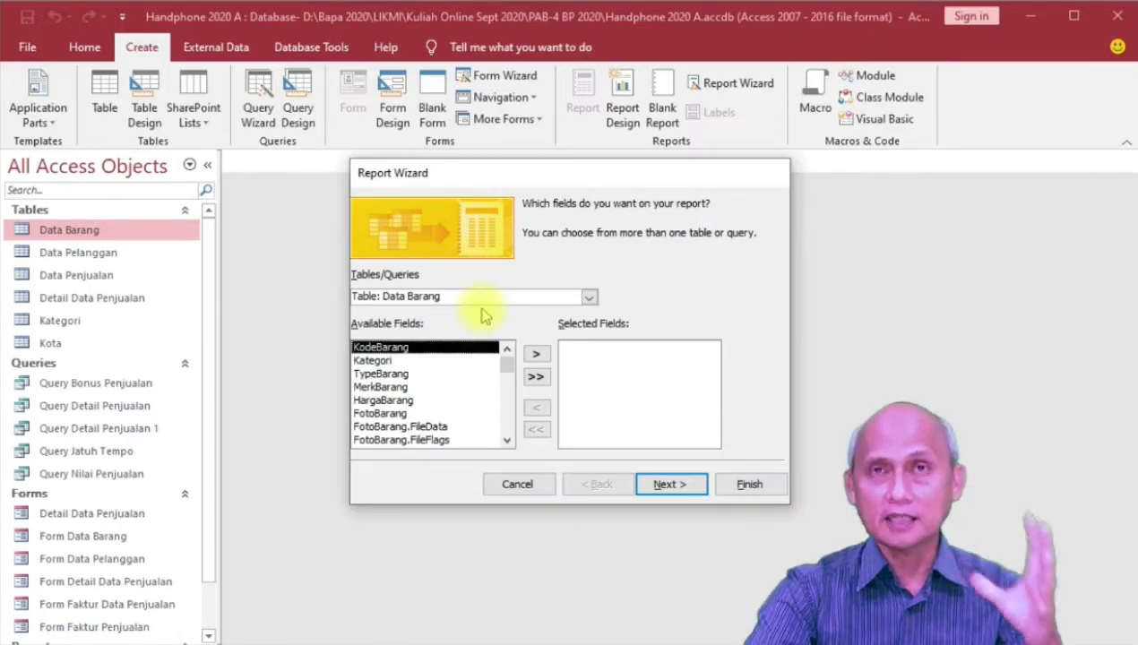
left_click(588, 298)
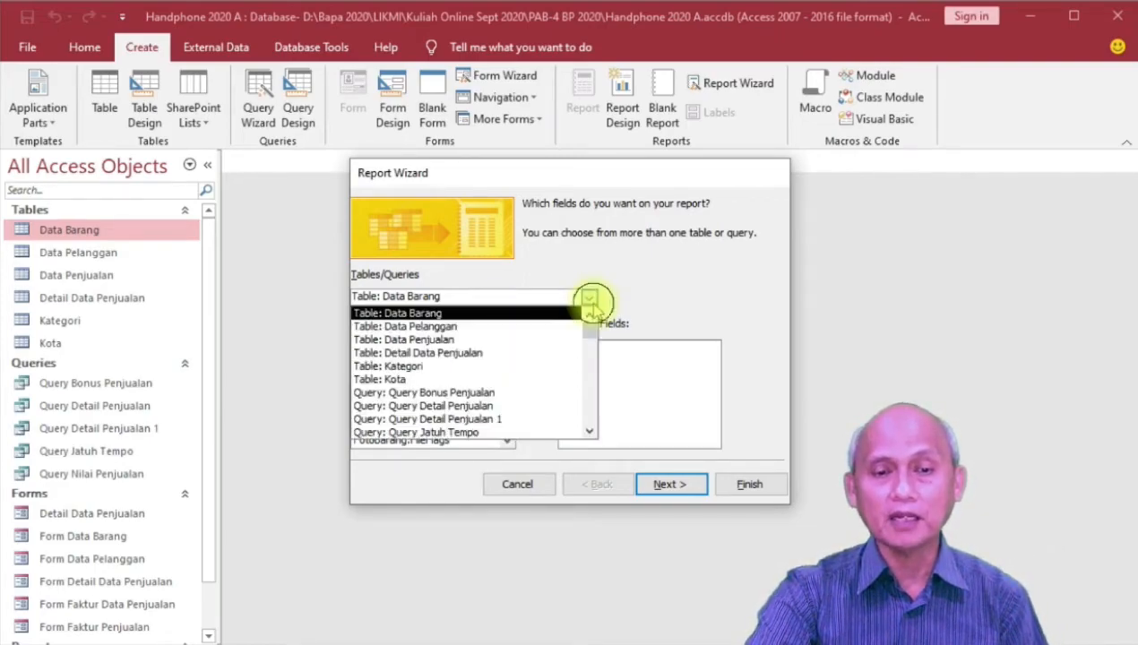
left_click(524, 313)
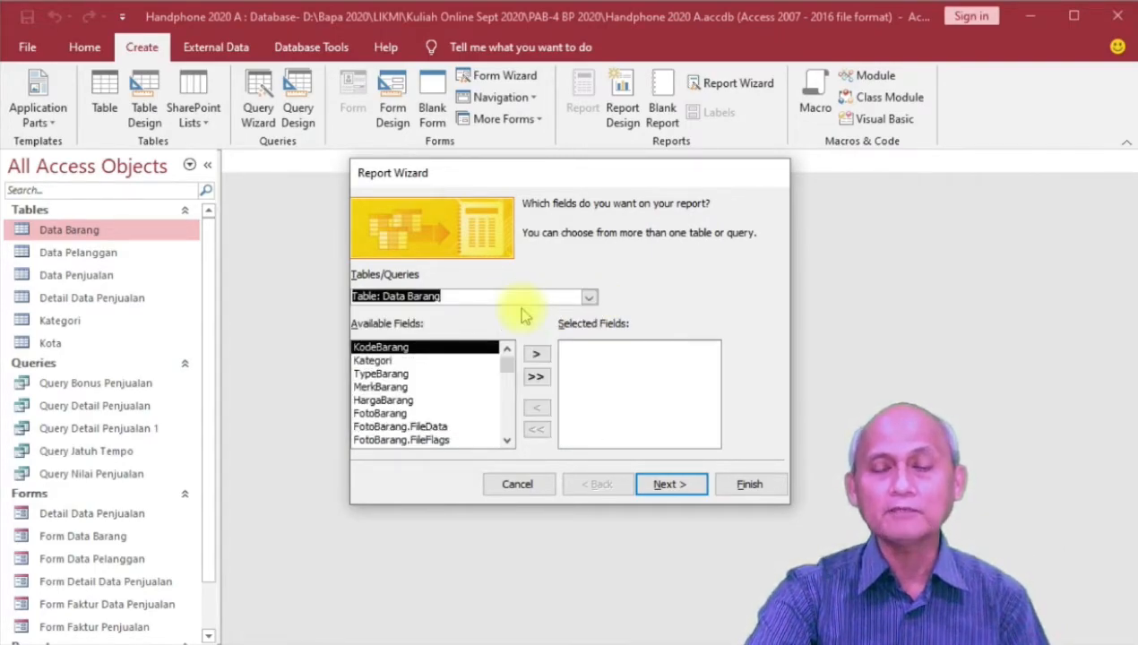
Add KodeBarang, Kategori, TypeBarang, MerkBarang, HargaBarang, FotoBarang, Spesifikasi and Informasi to the report's selected fields.
double_click(446, 347)
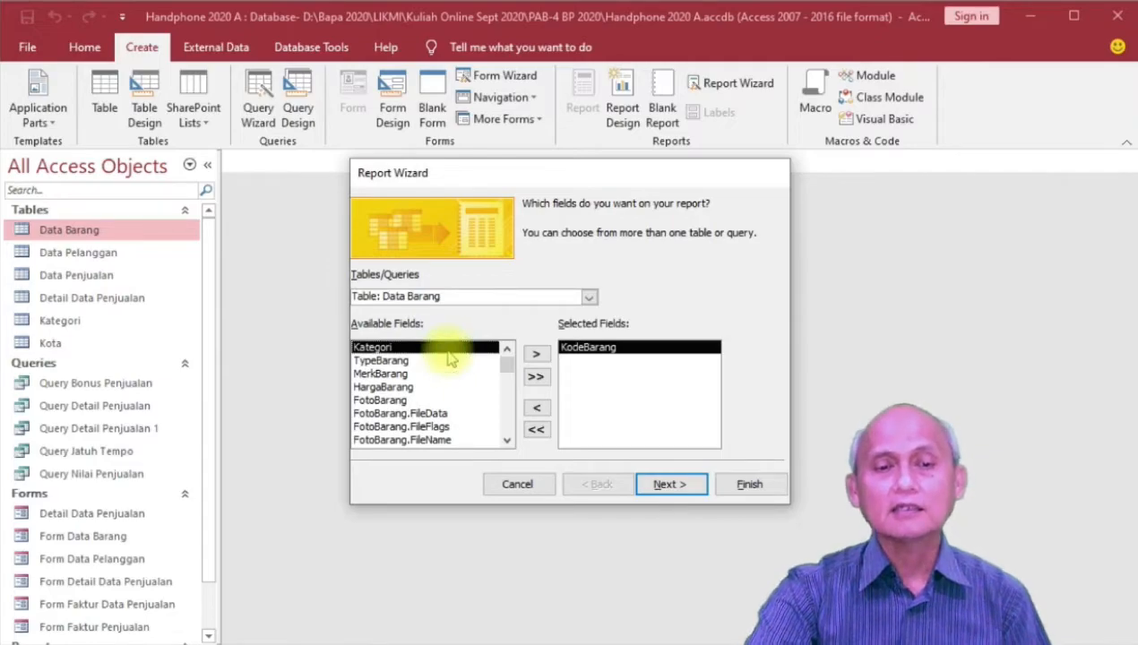
double_click(449, 353)
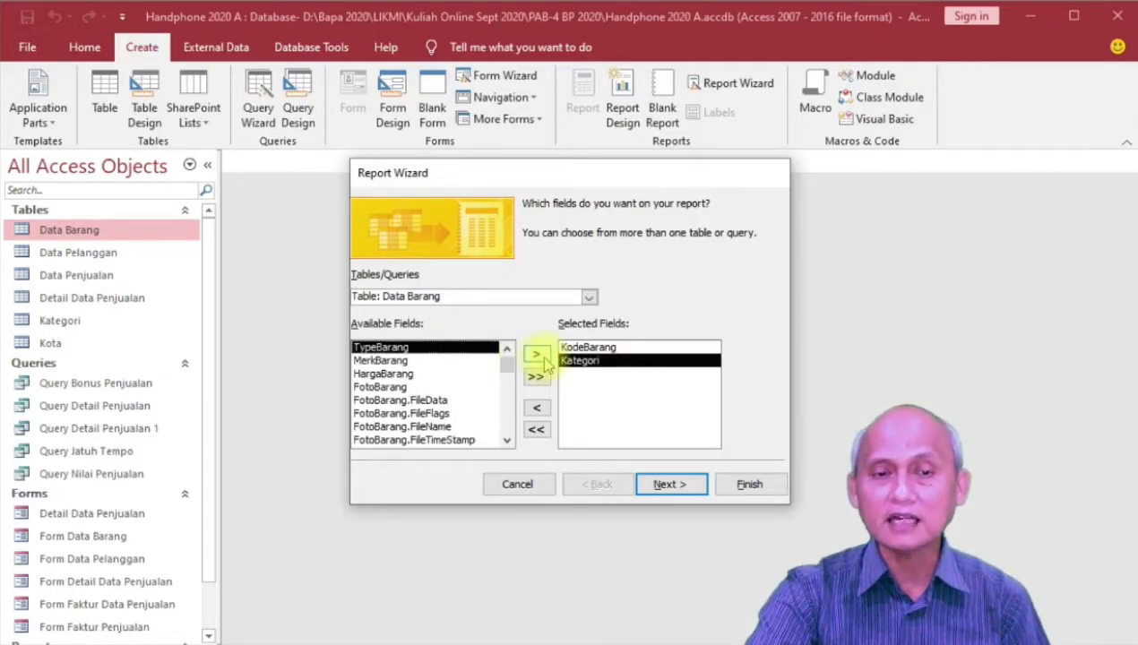
double_click(430, 354)
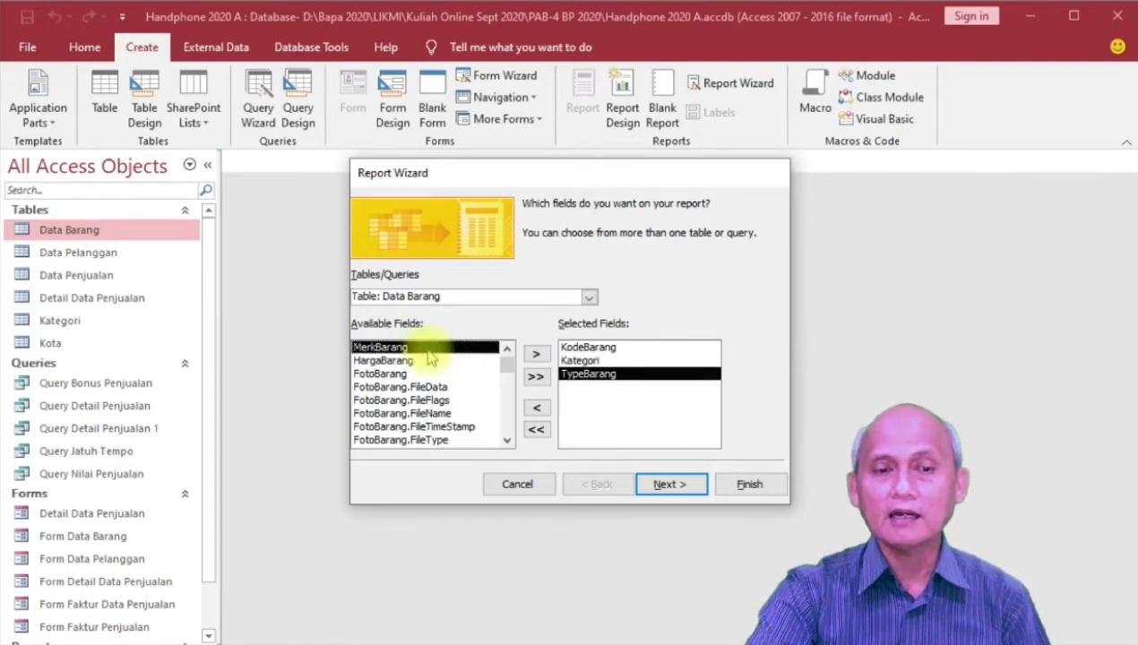
double_click(428, 352)
double_click(428, 352)
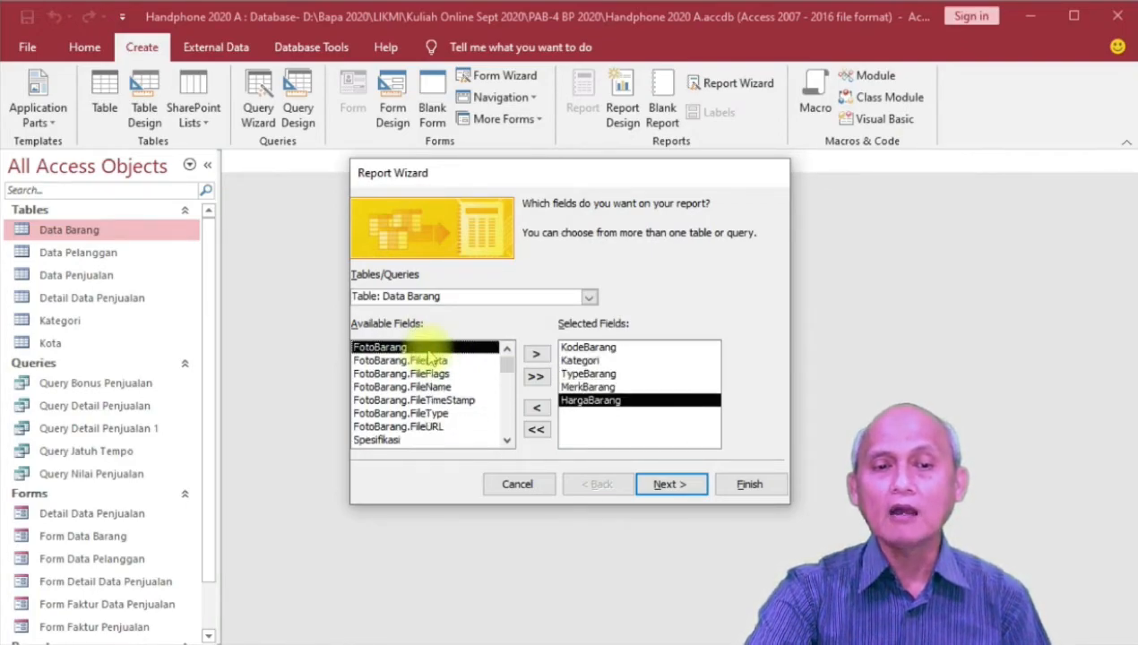
double_click(428, 350)
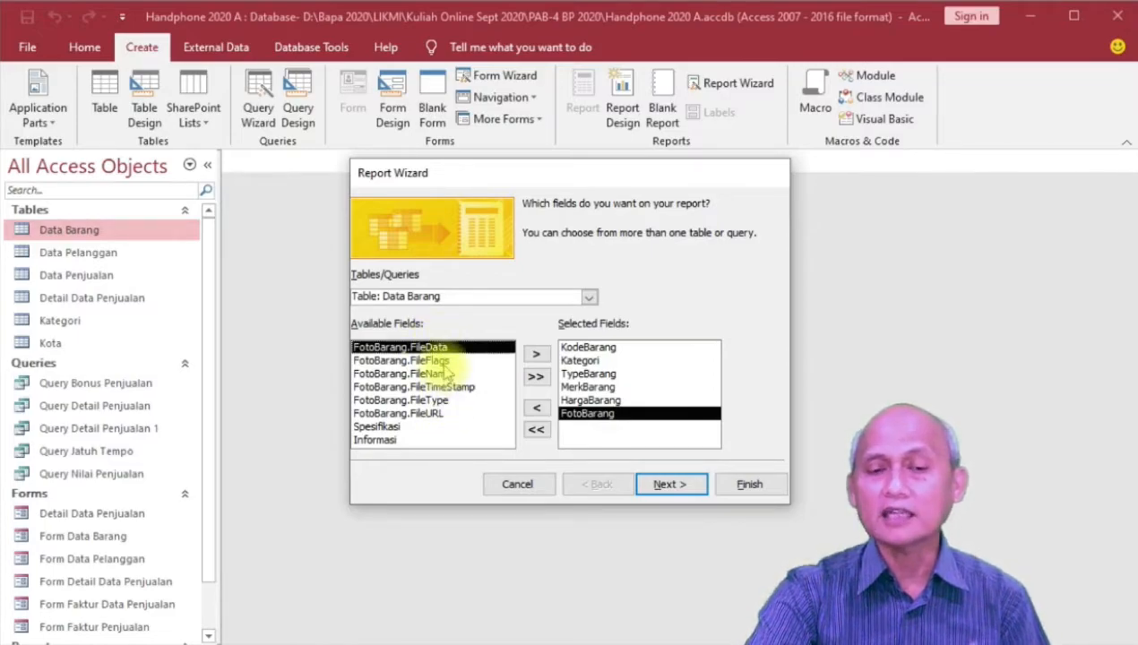
double_click(398, 428)
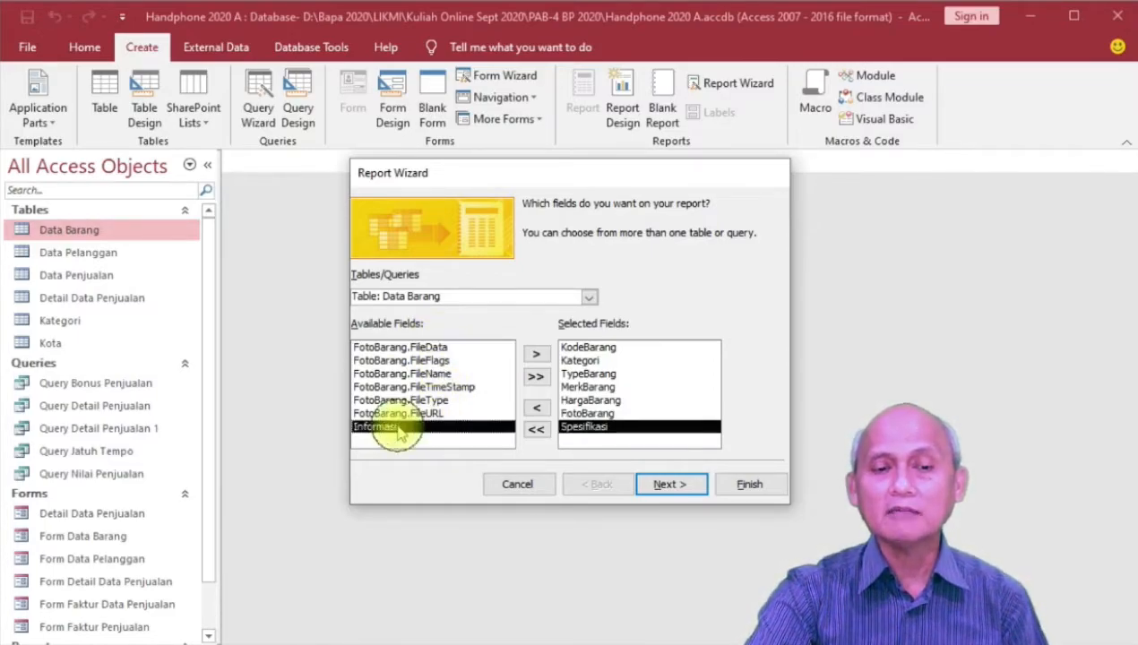
double_click(399, 427)
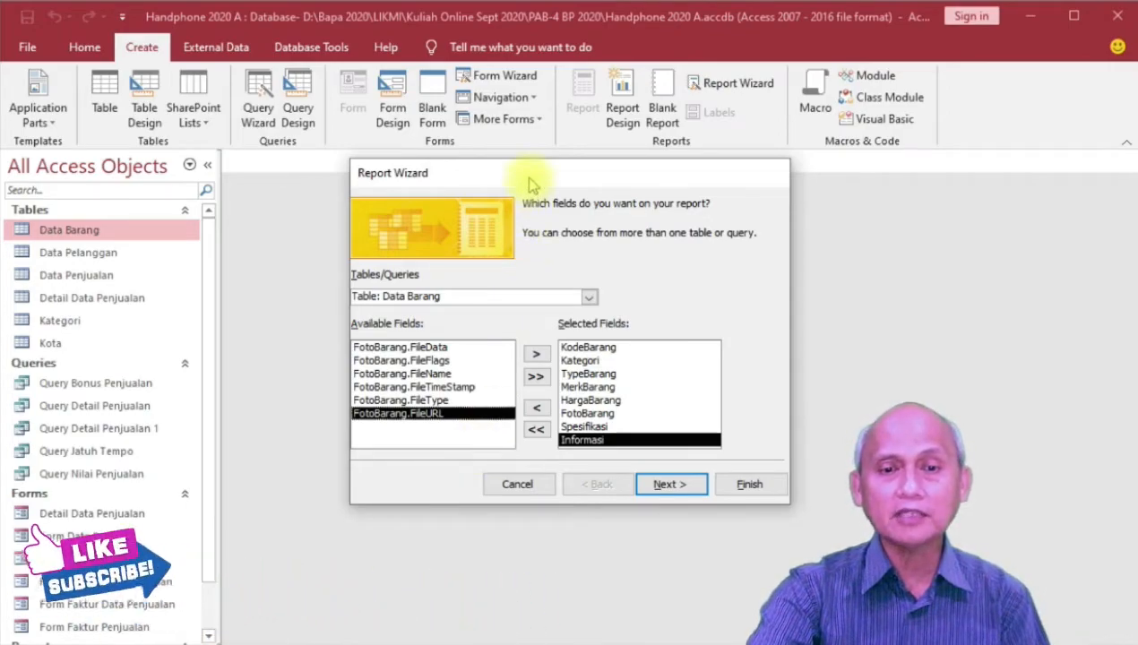
left_click_drag(529, 184, 510, 224)
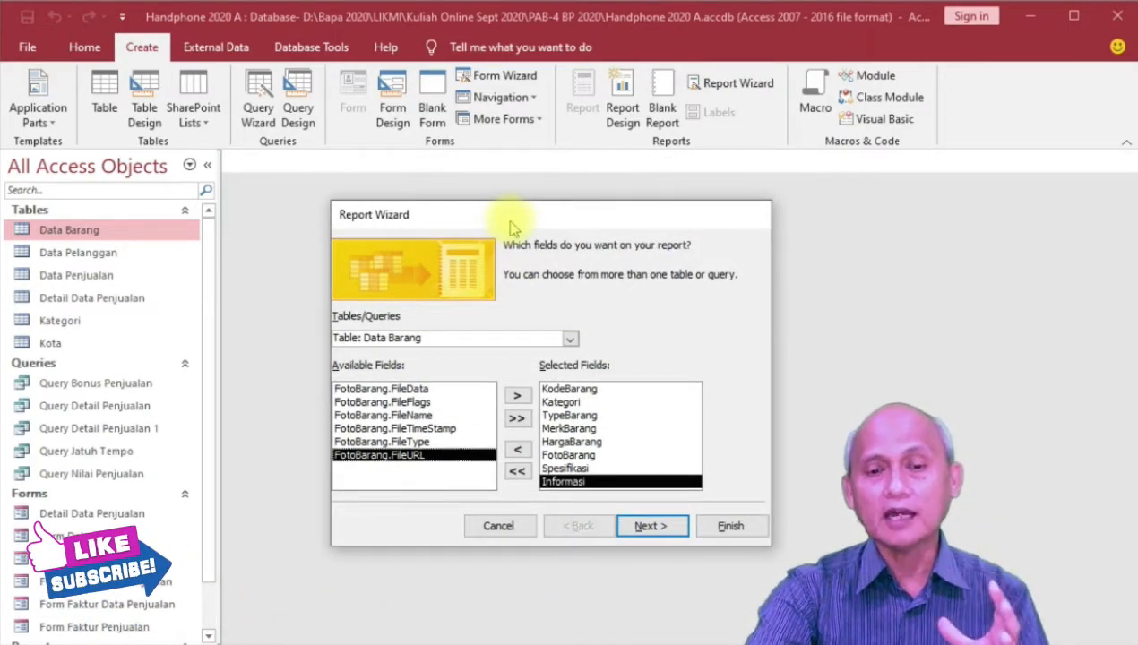
Remove the Kategori grouping level from the report and continue to the sort options.
left_click(650, 527)
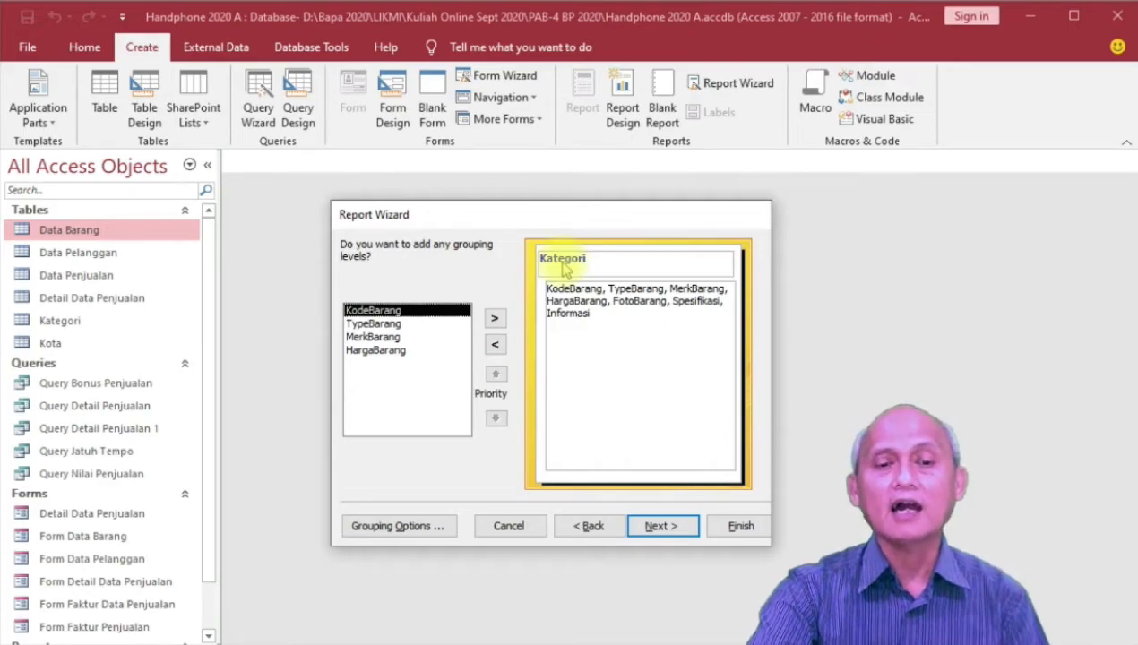
left_click(496, 346)
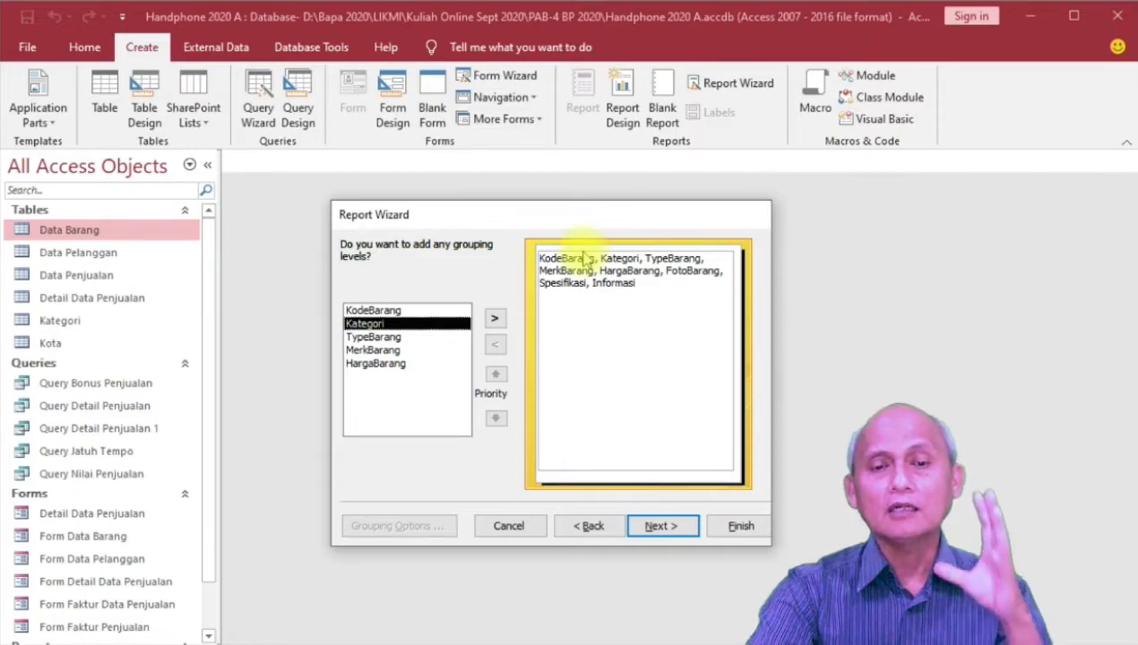
left_click(670, 530)
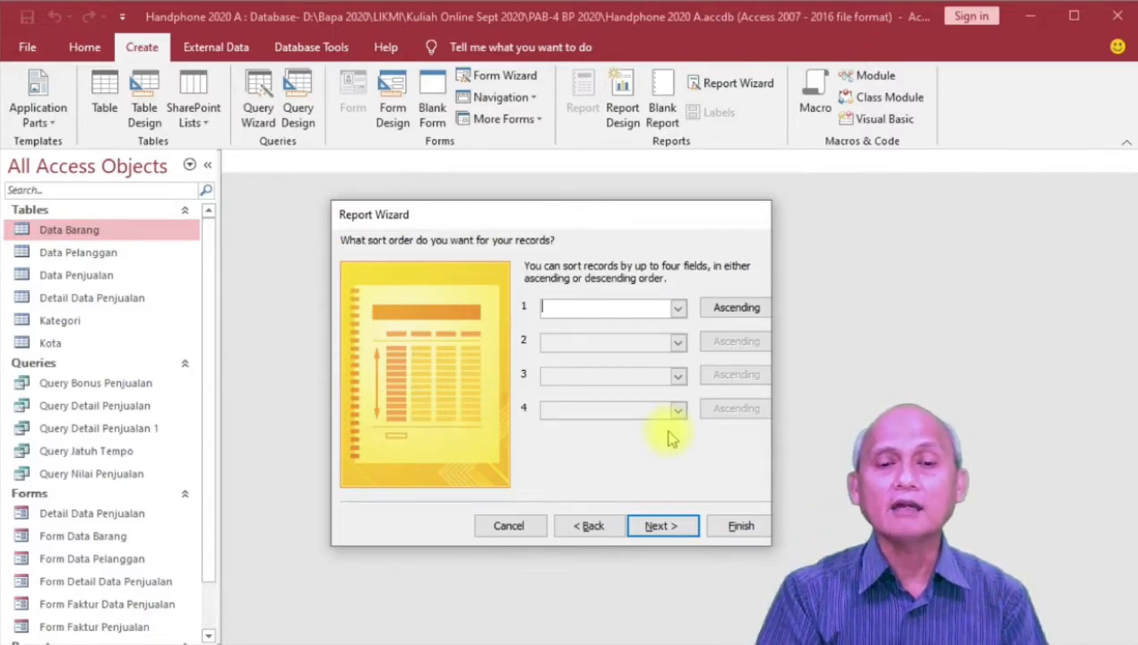
Sort the report's records by KodeBarang in ascending order.
left_click(677, 307)
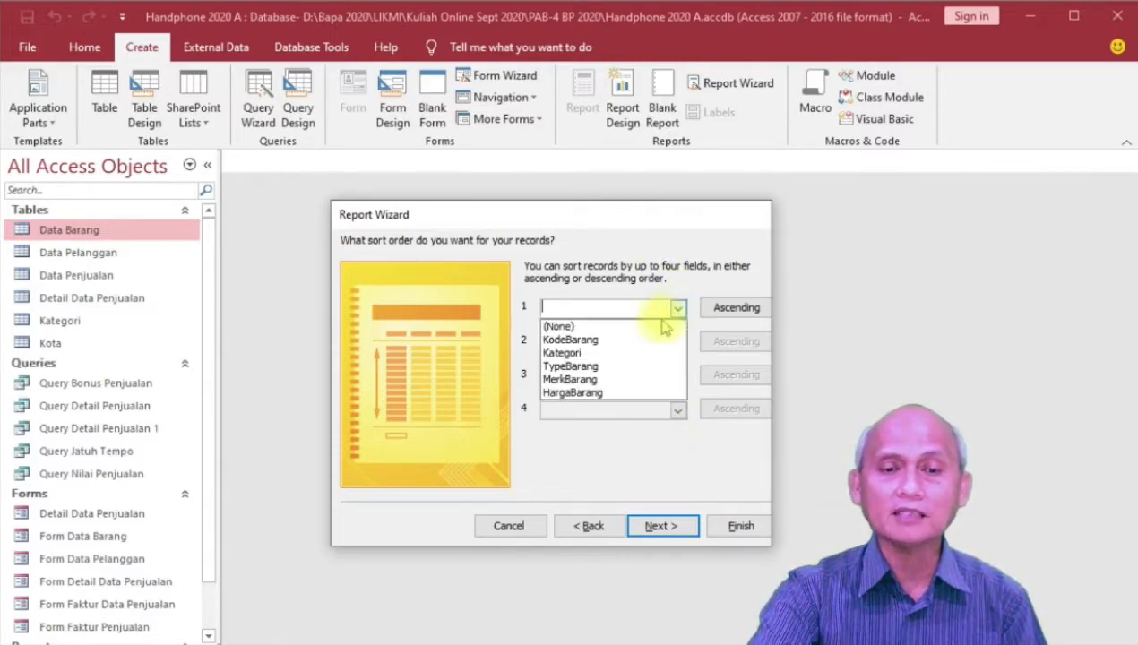
left_click(600, 380)
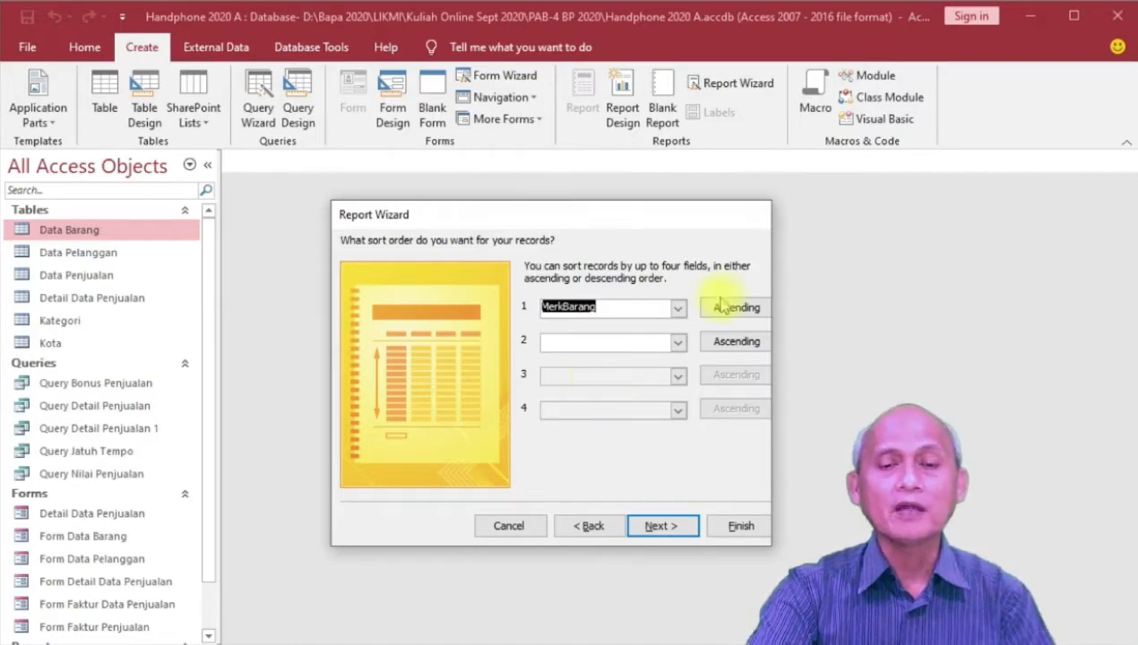
left_click(678, 309)
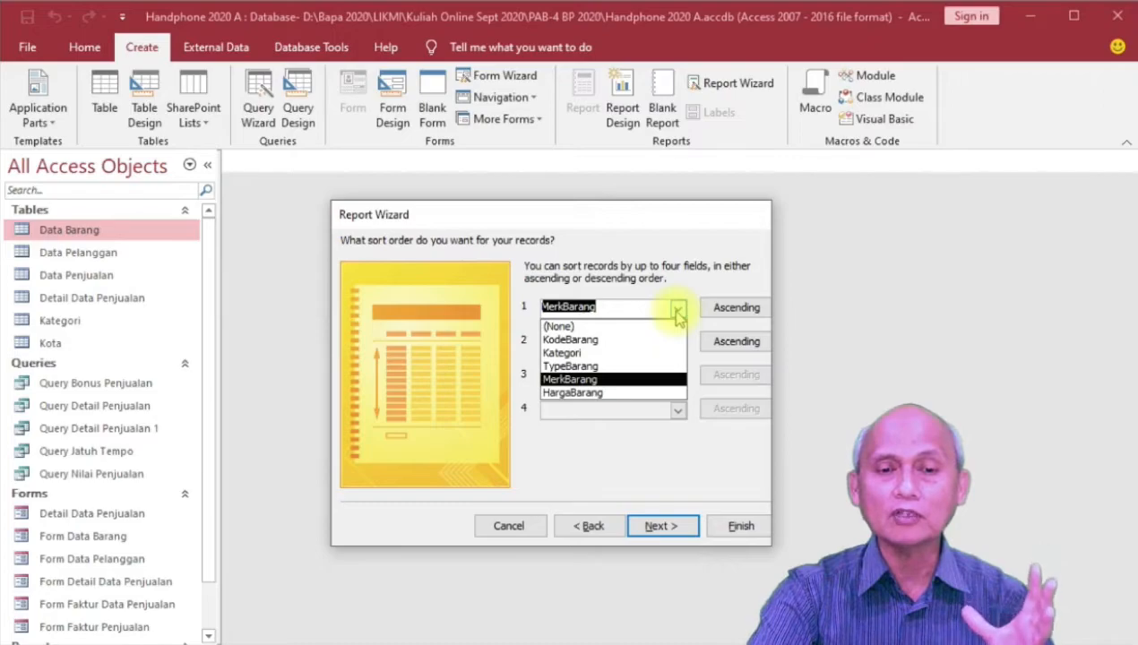
left_click(618, 339)
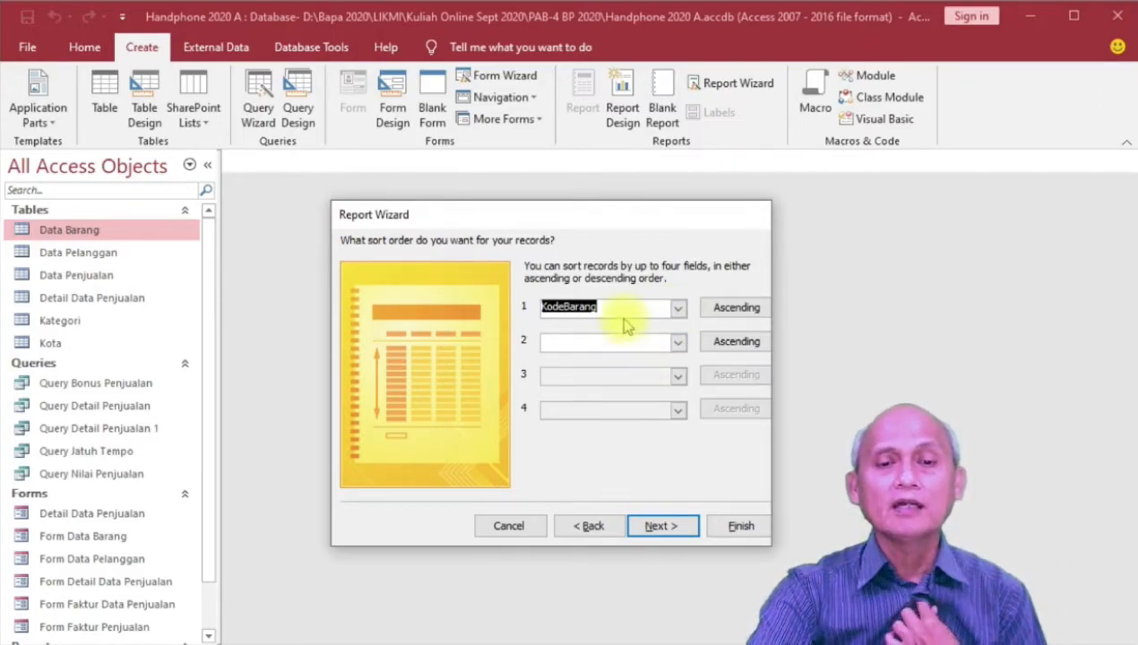
left_click(624, 308)
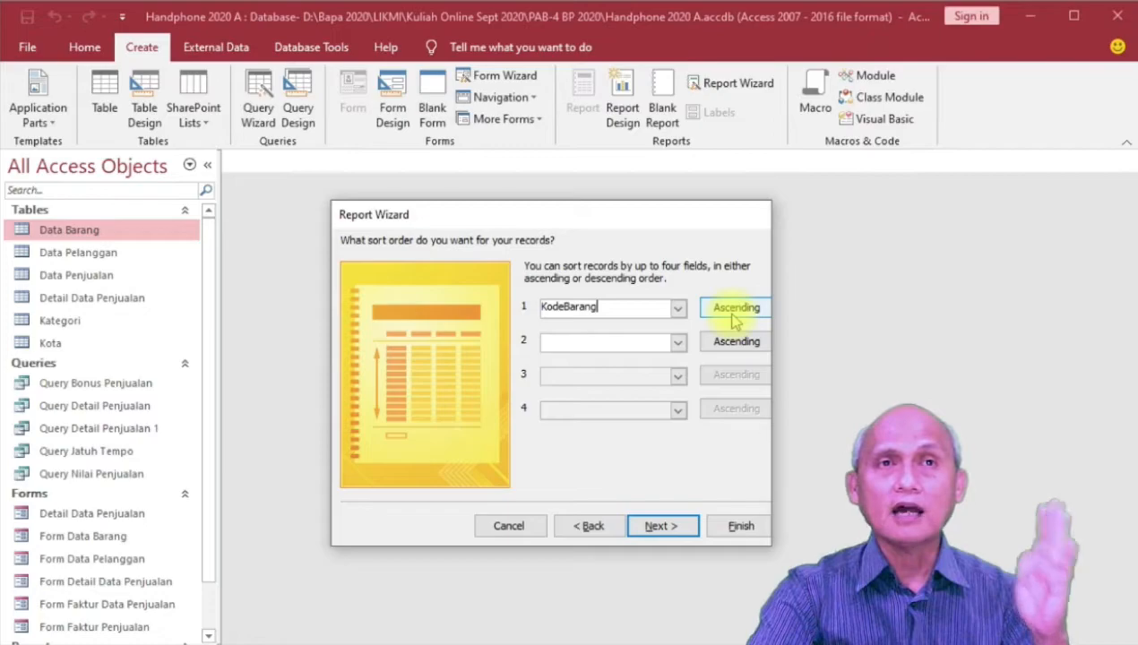
Choose the Columnar layout for the report and continue to its title settings.
left_click(667, 526)
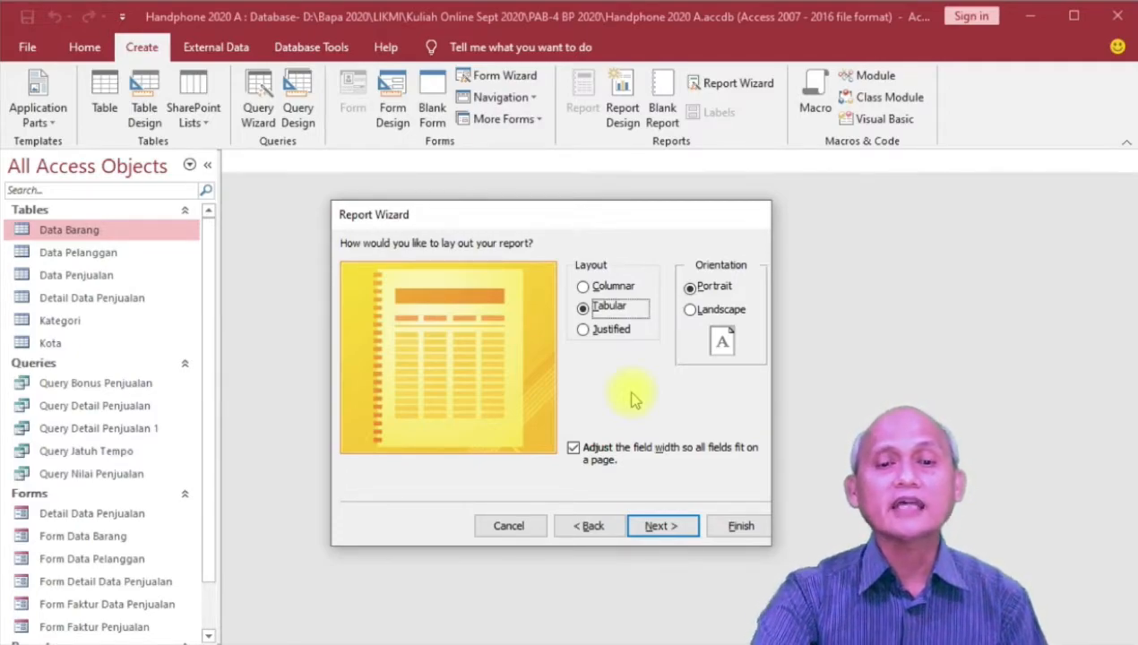
left_click(587, 286)
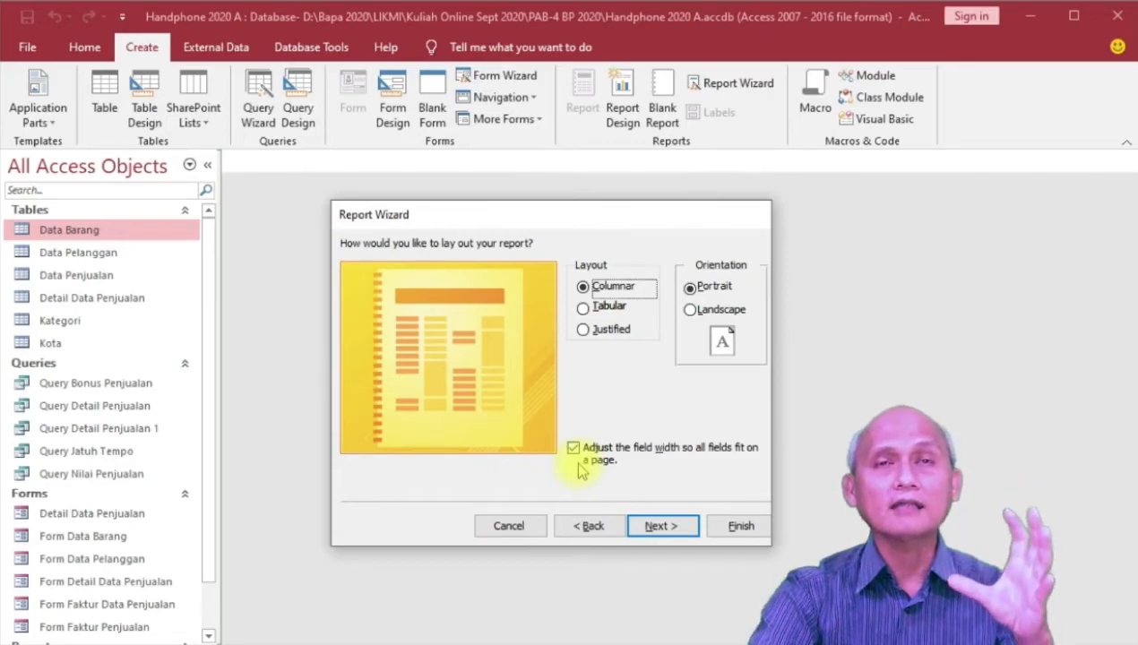
left_click(655, 526)
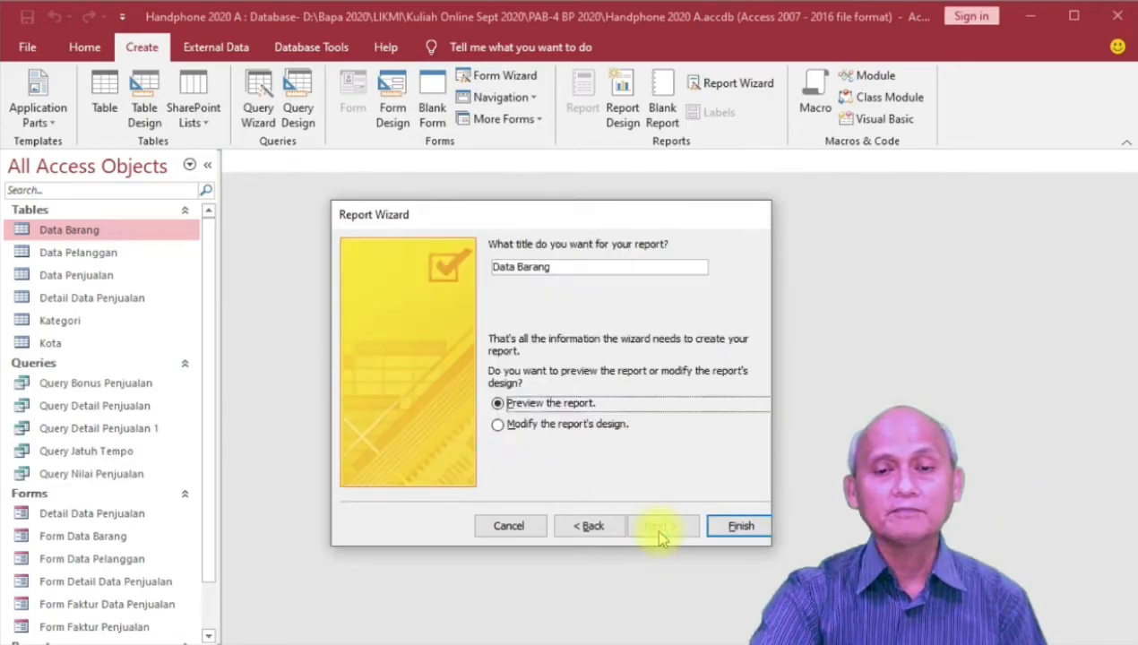
Title the report Katalog Barang and finish the wizard with the report opened in preview.
left_click(551, 269)
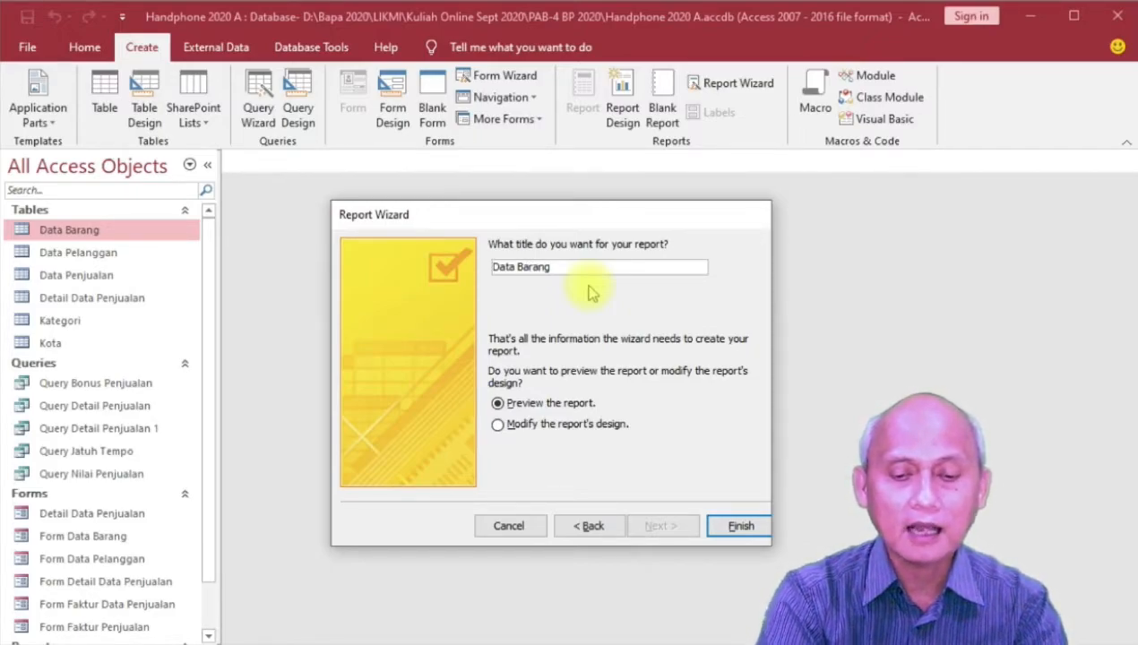
type("Katalog")
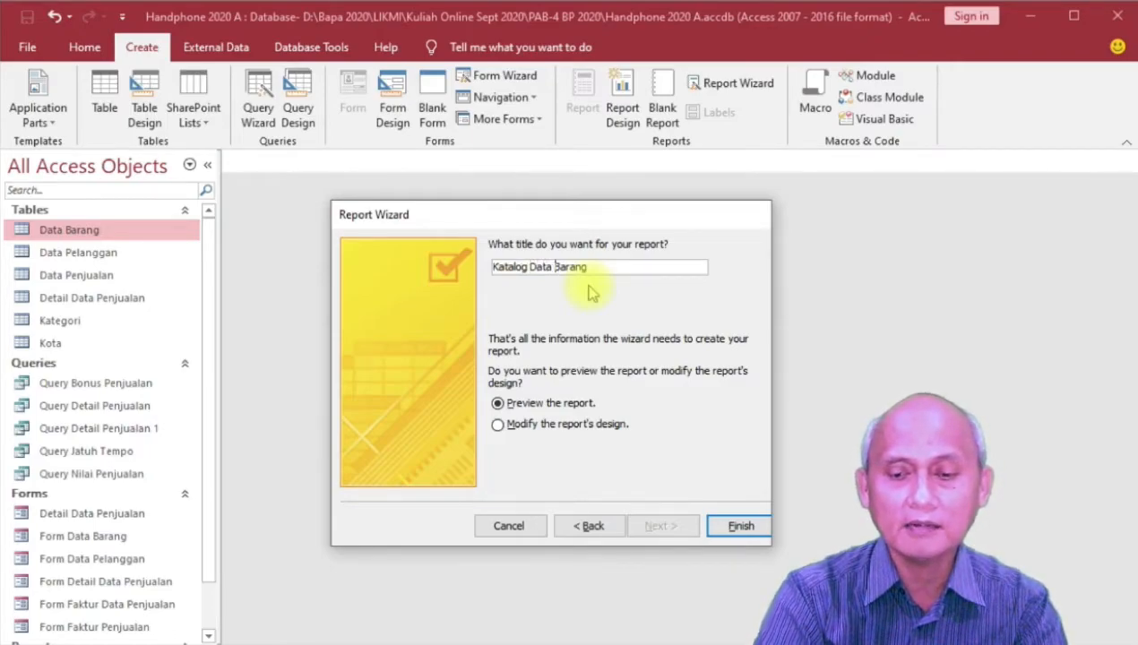
key("Delete")
key("Delete")
key("Delete")
key("Delete")
key("Delete")
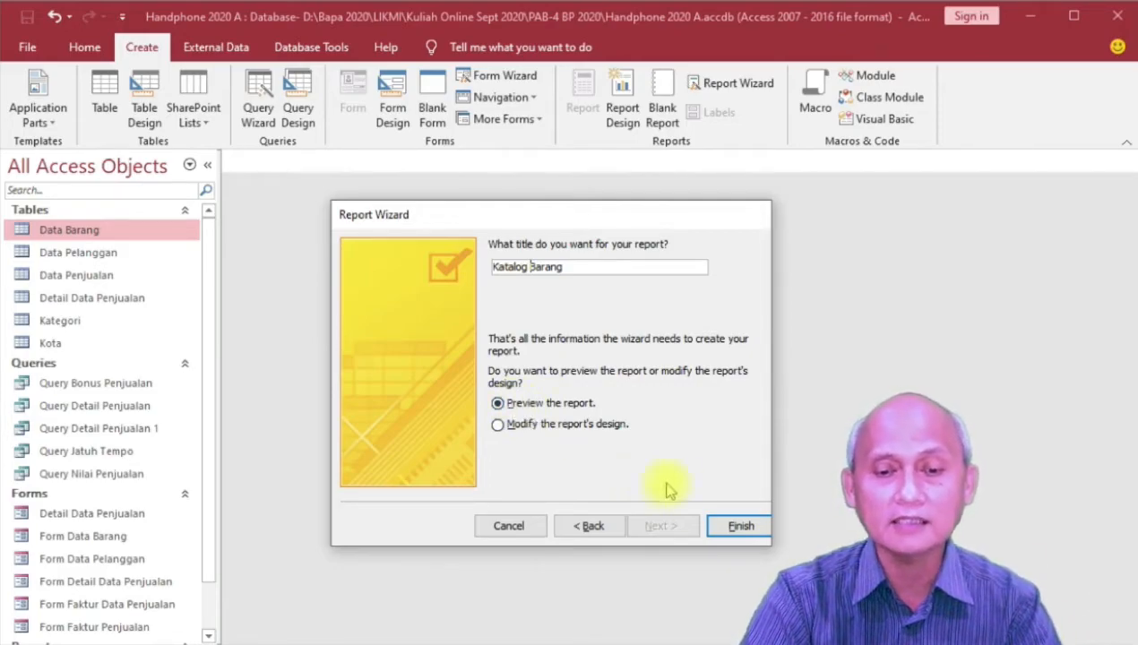
left_click(738, 527)
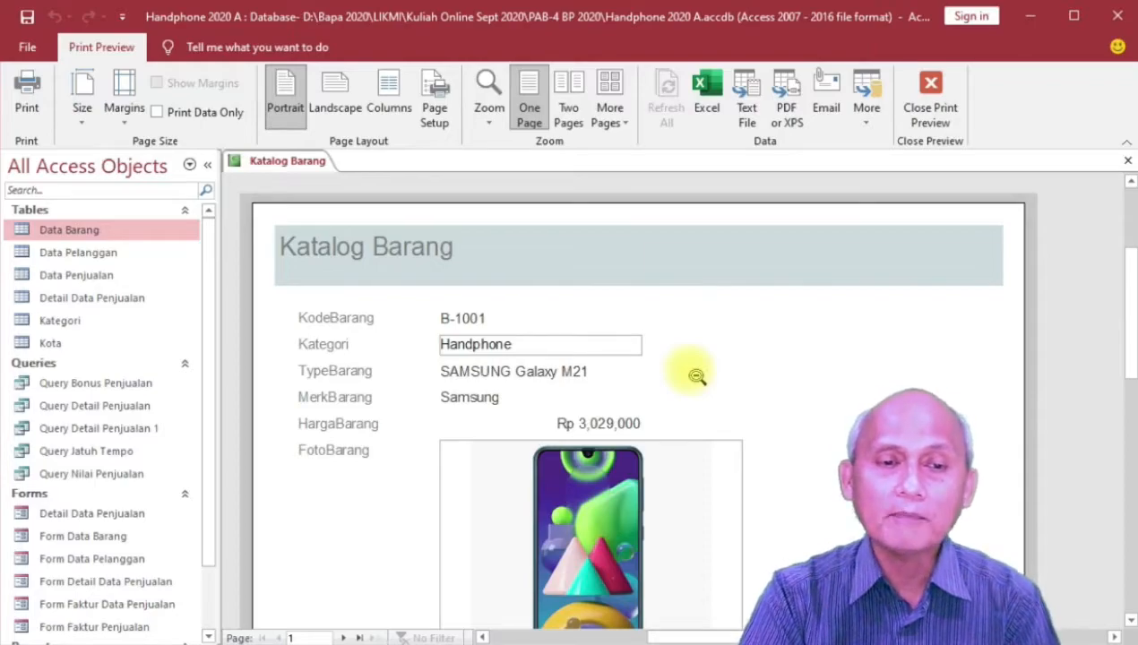
Examine the first page of the Katalog Barang report in both whole-page and enlarged view.
left_click(787, 368)
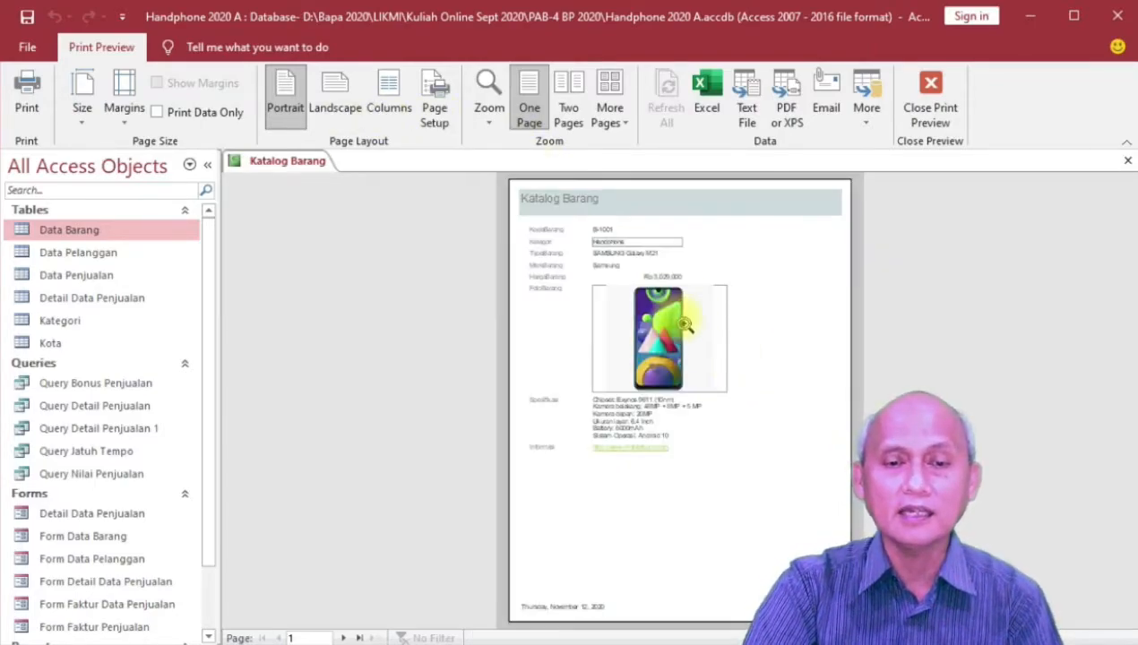
left_click(666, 267)
left_click(677, 267)
left_click(698, 234)
left_click(706, 238)
left_click(707, 241)
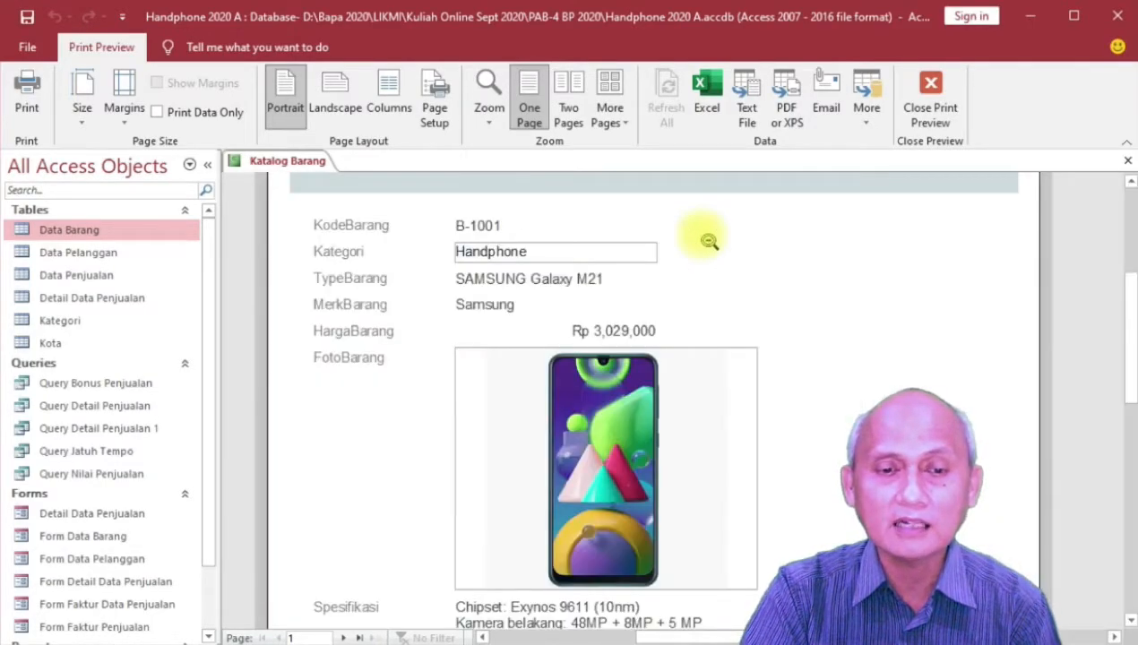
left_click(706, 237)
left_click(709, 241)
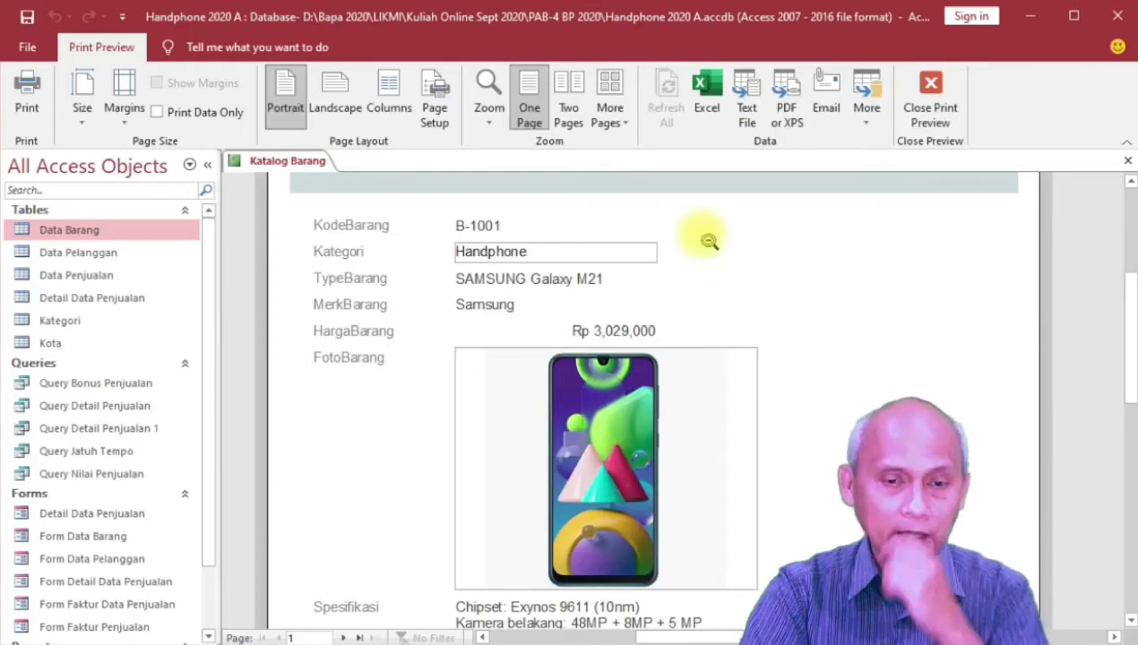
left_click(708, 241)
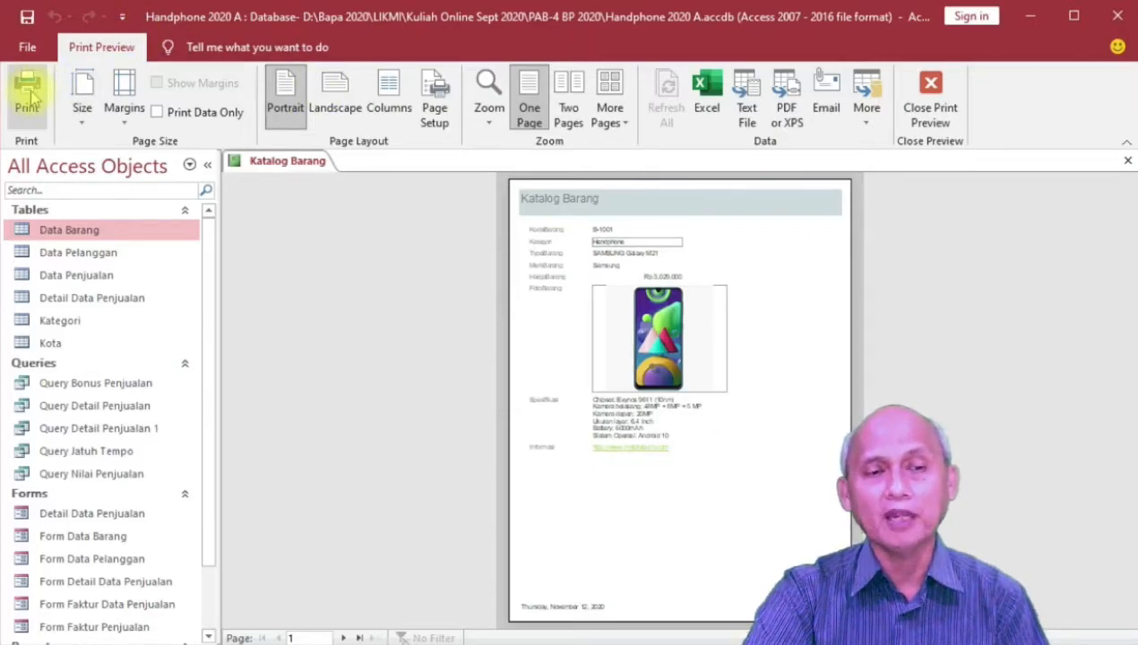
Review the paper sizes, set the report's margins to Normal, and try landscape orientation before returning to portrait.
left_click(81, 123)
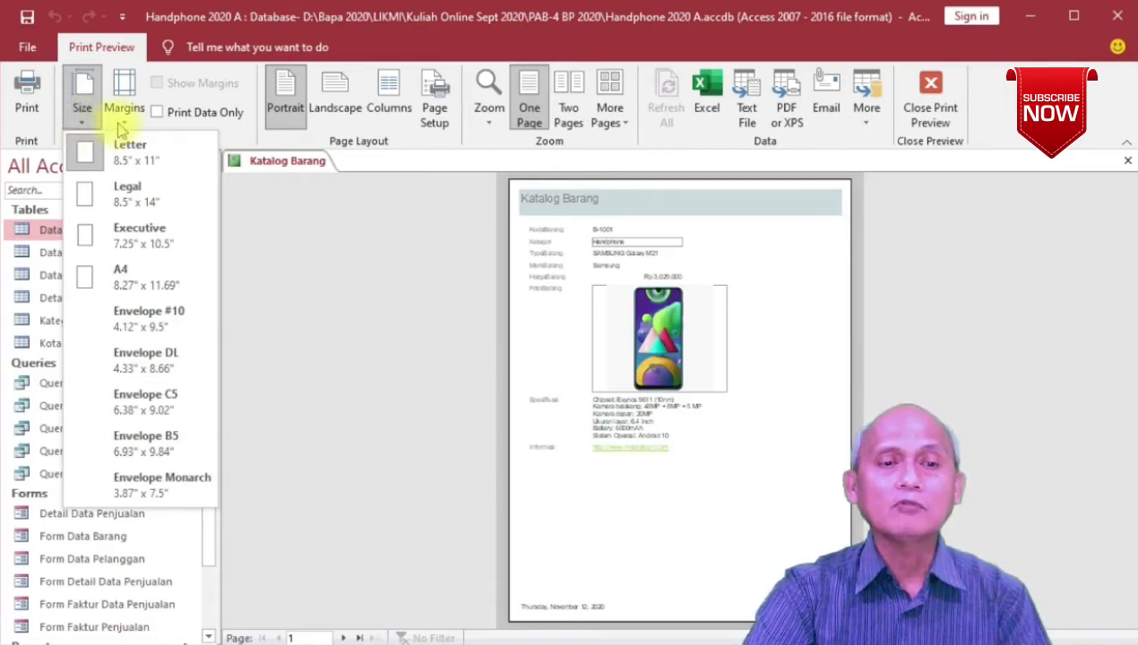
left_click(121, 125)
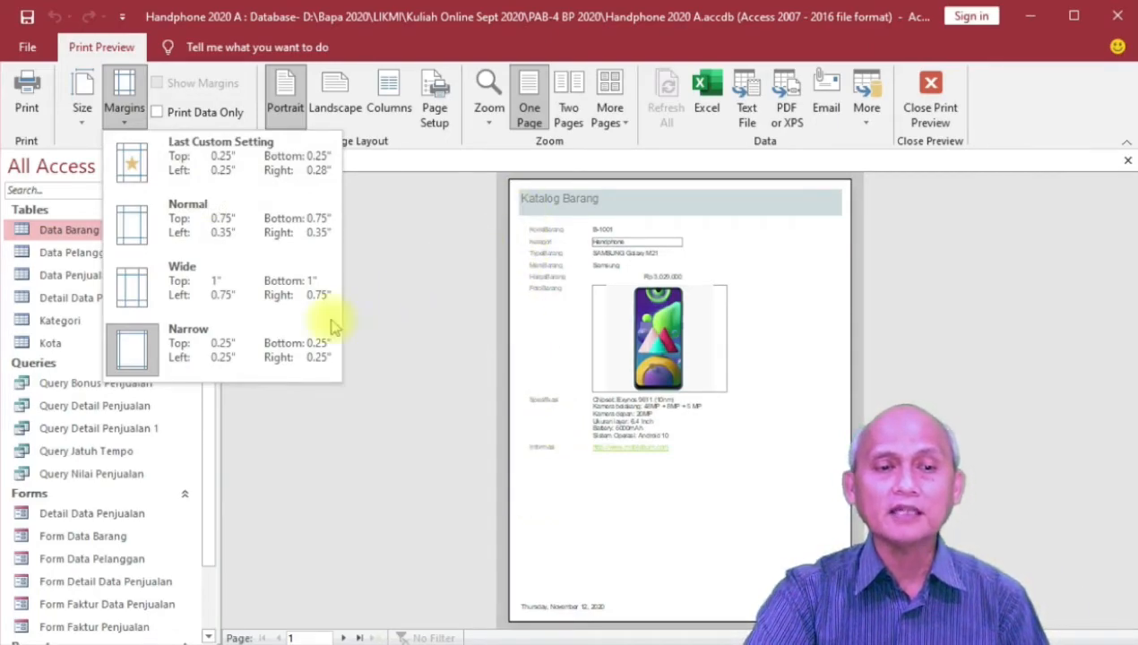
left_click(141, 242)
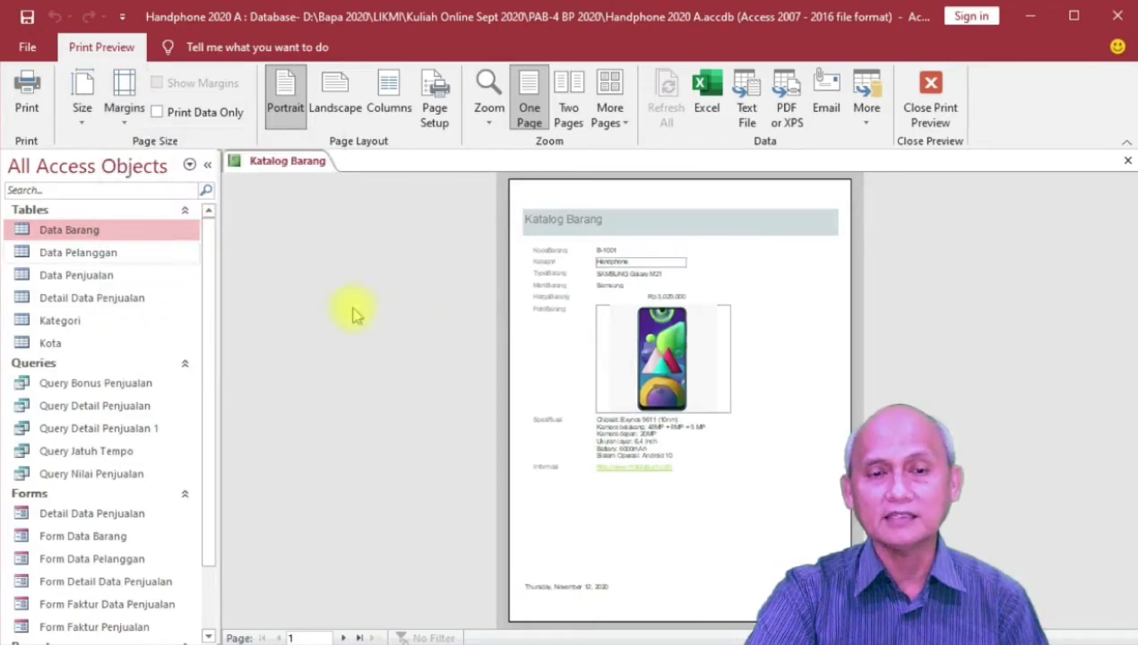
left_click(125, 115)
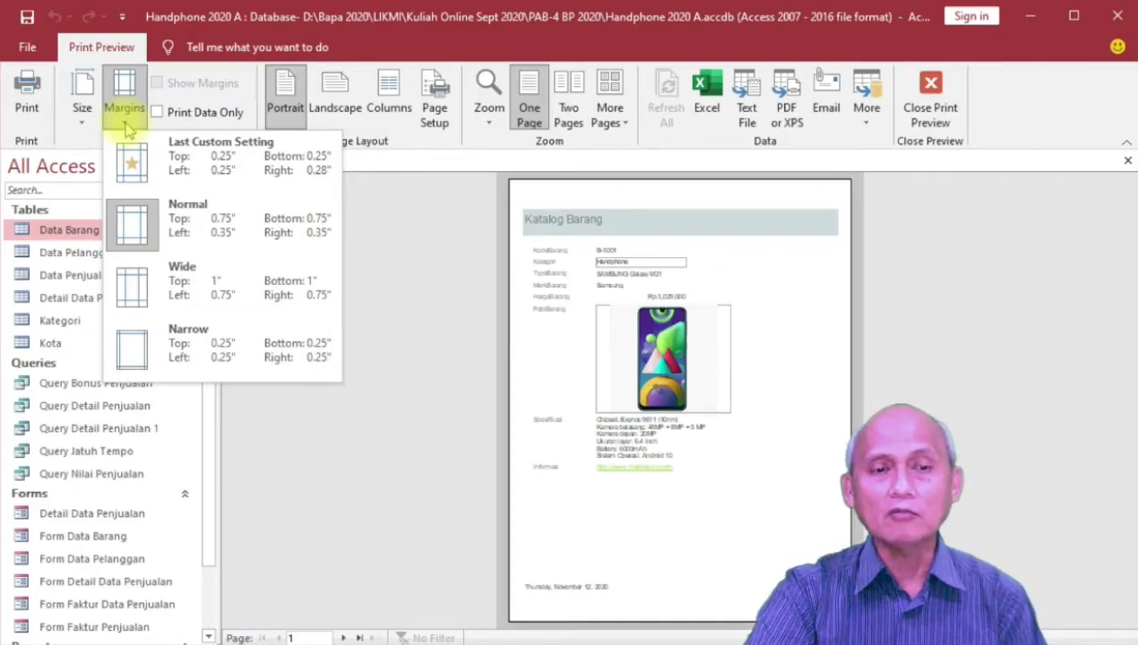
left_click(439, 262)
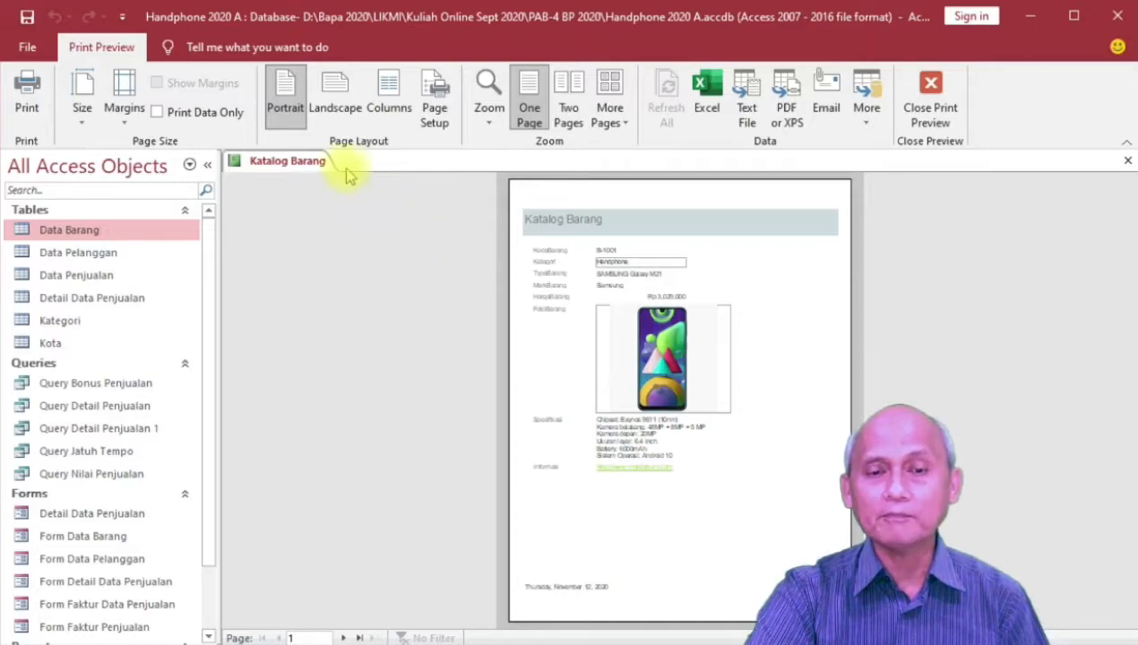
left_click(340, 99)
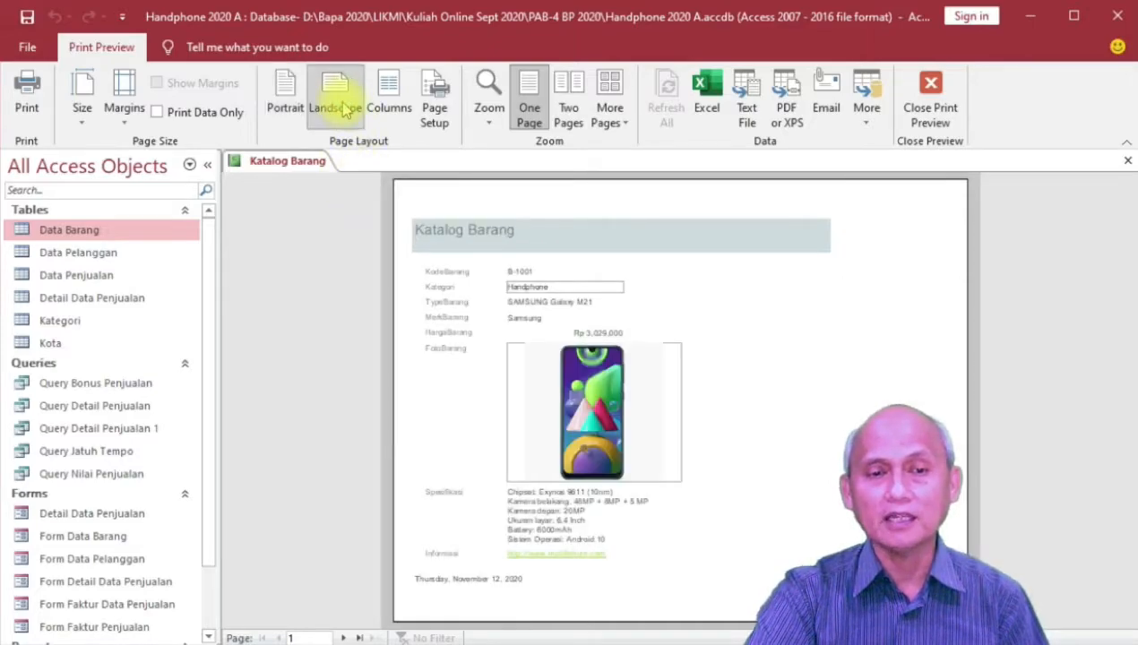
left_click(285, 101)
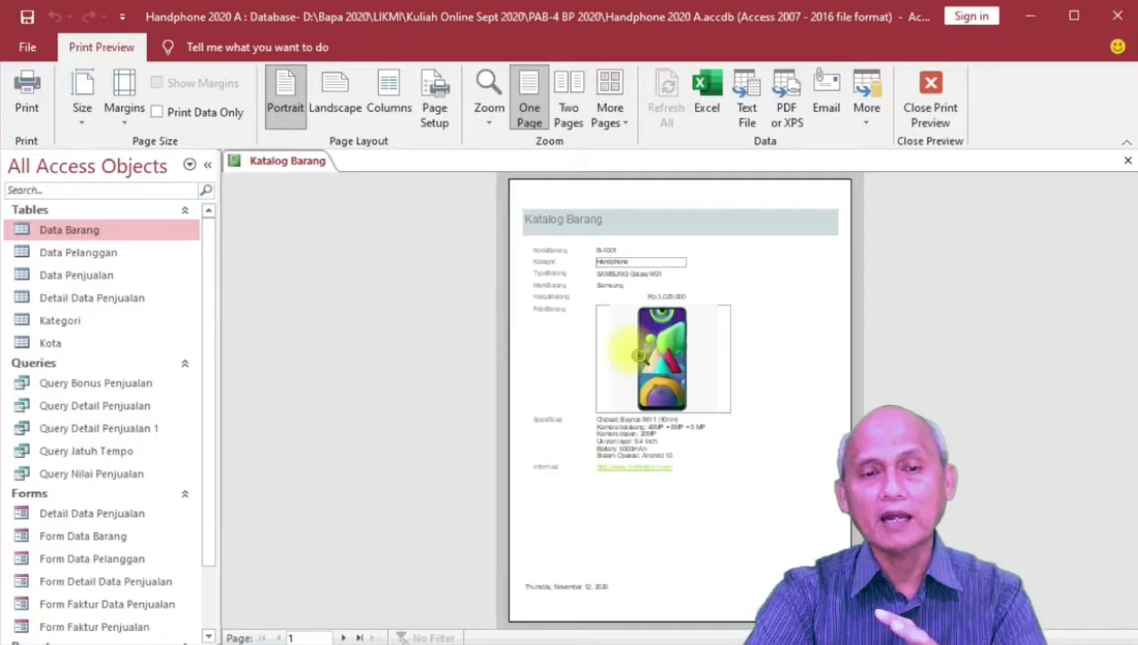
Examine the report's pages in two-page, four-page and enlarged single-page view, looking for page overflow.
left_click(571, 107)
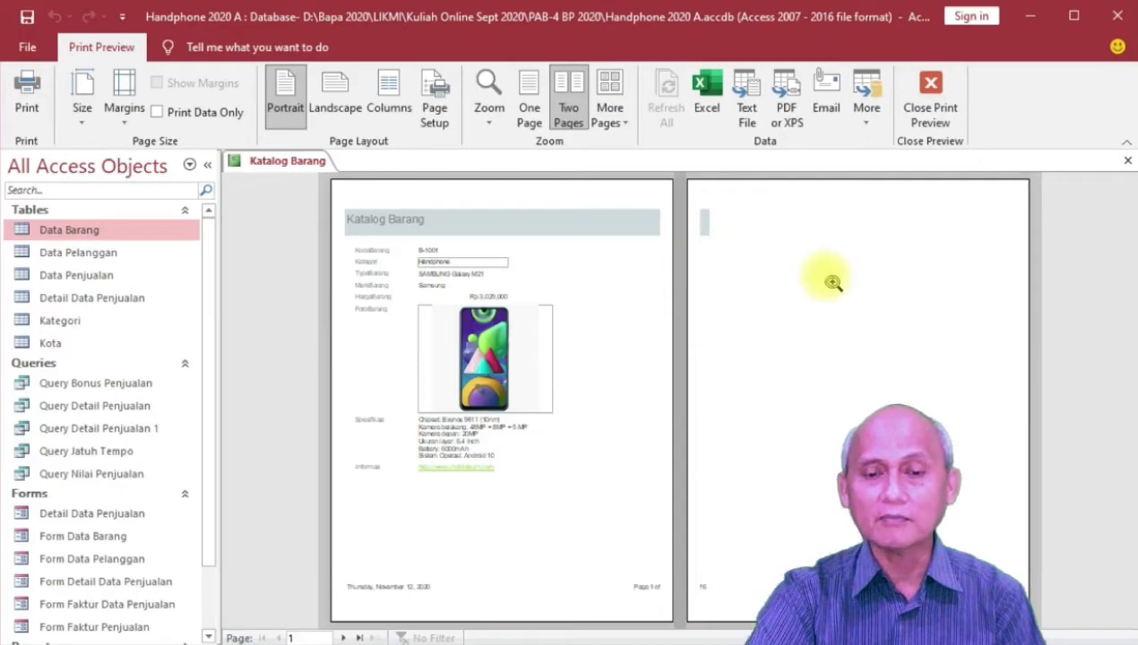
left_click(343, 637)
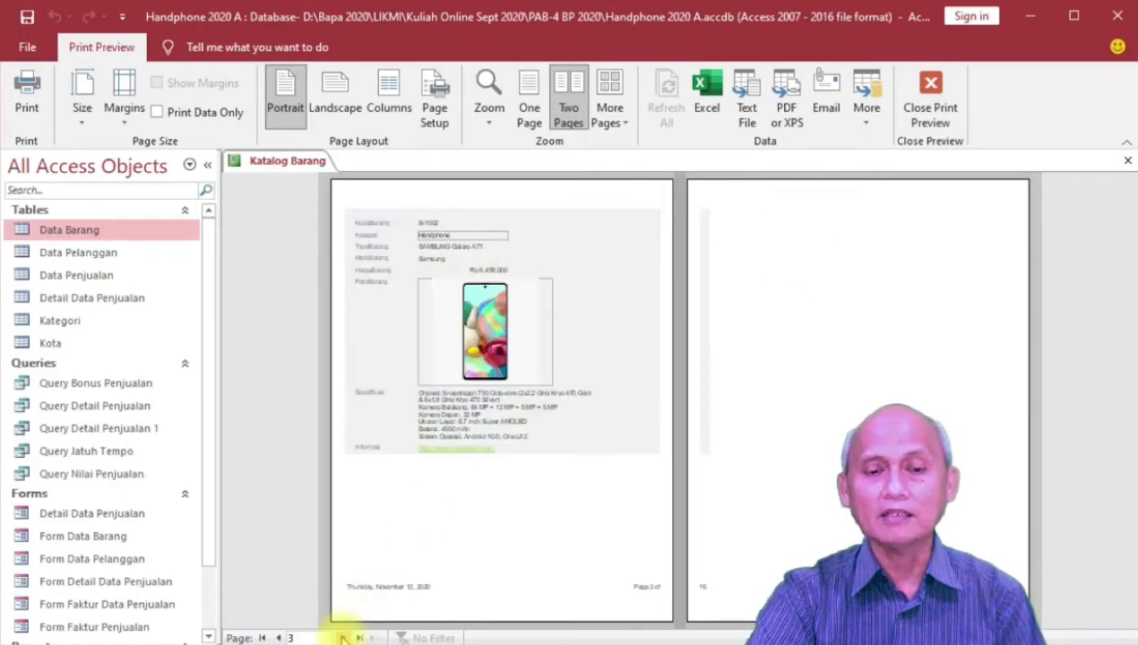
left_click(343, 637)
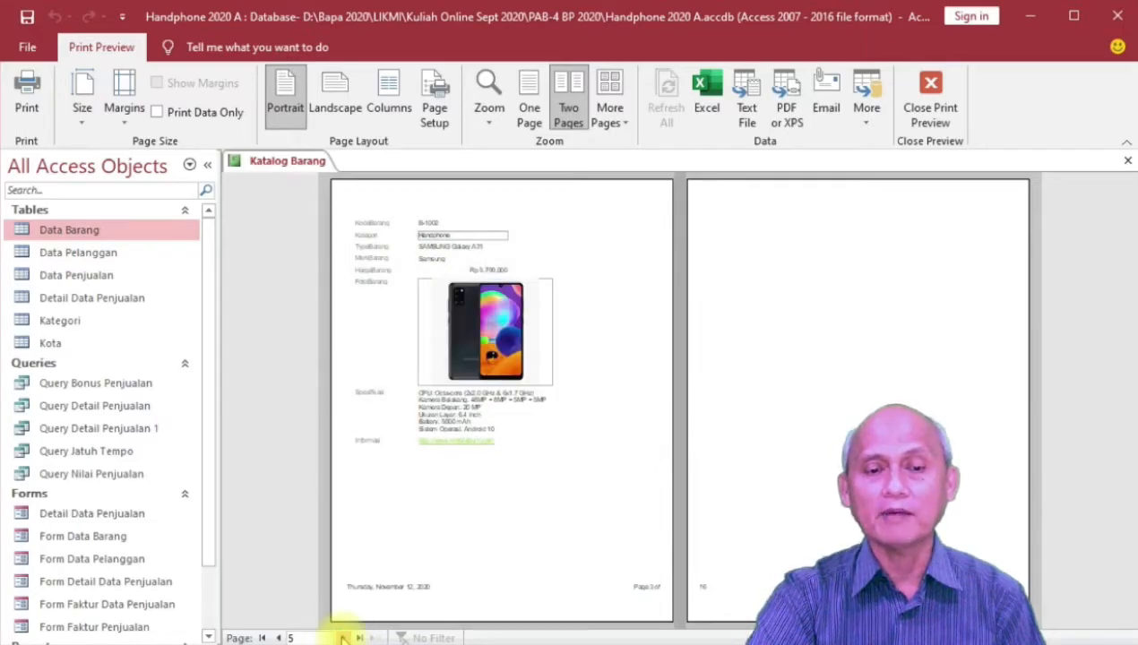
left_click(343, 637)
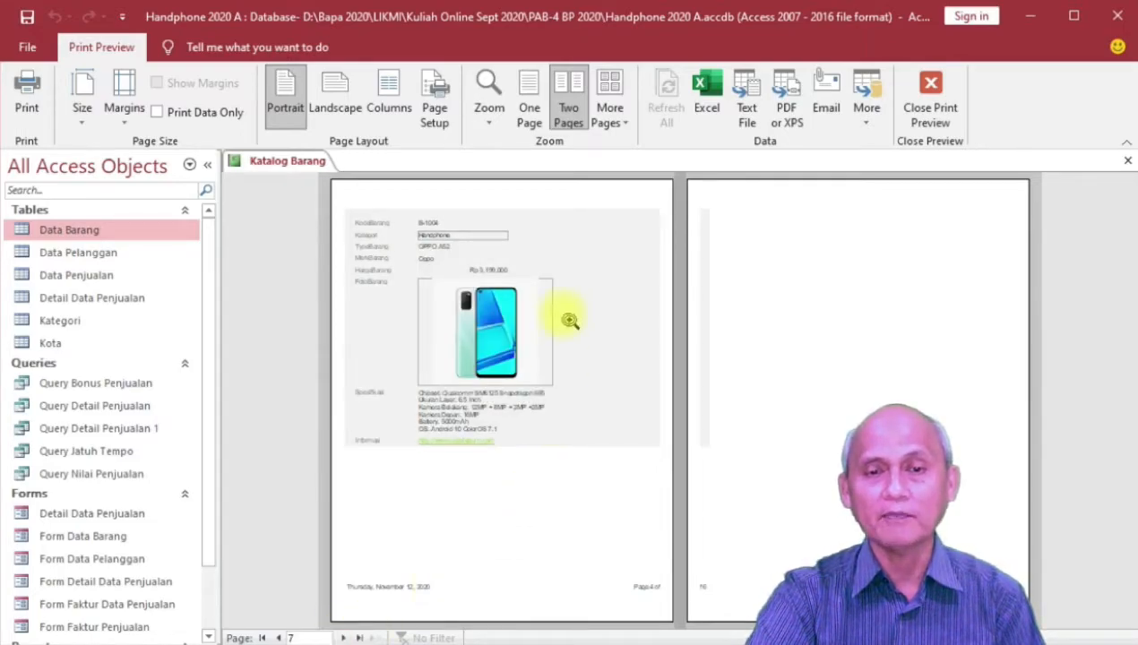
left_click(622, 127)
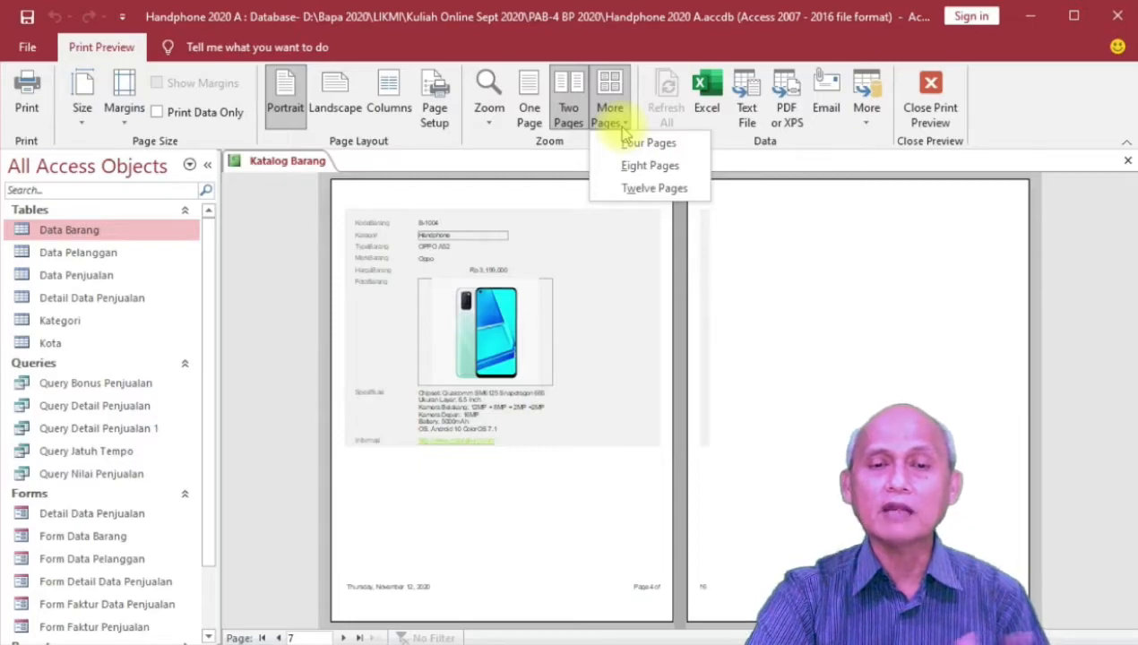
left_click(632, 144)
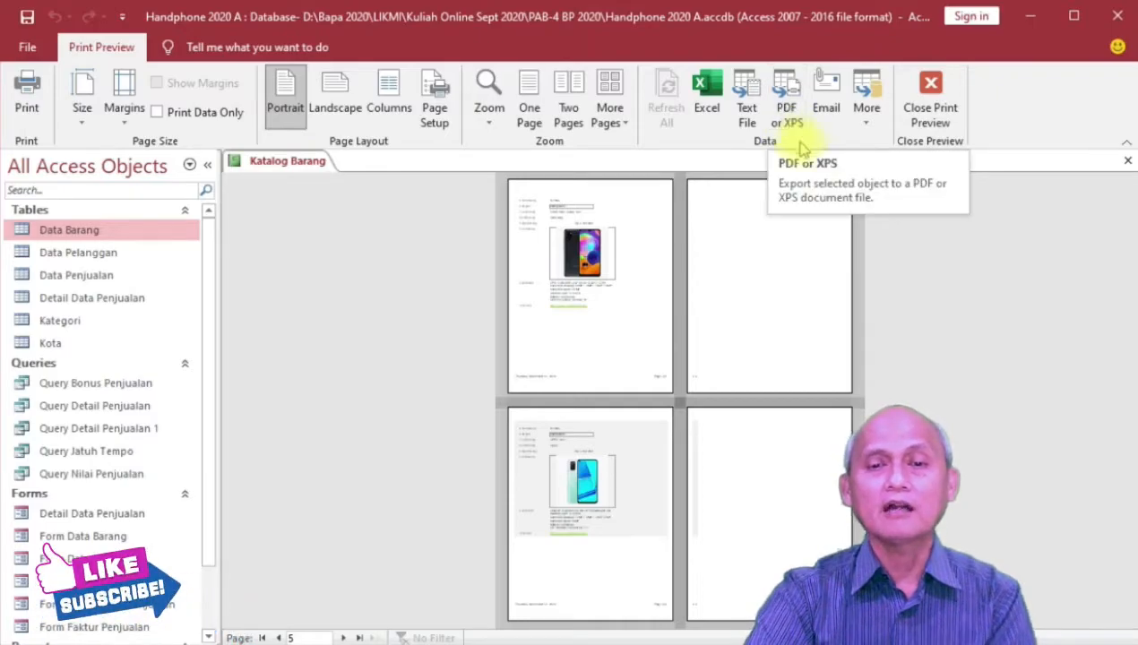
left_click(529, 89)
left_click(641, 208)
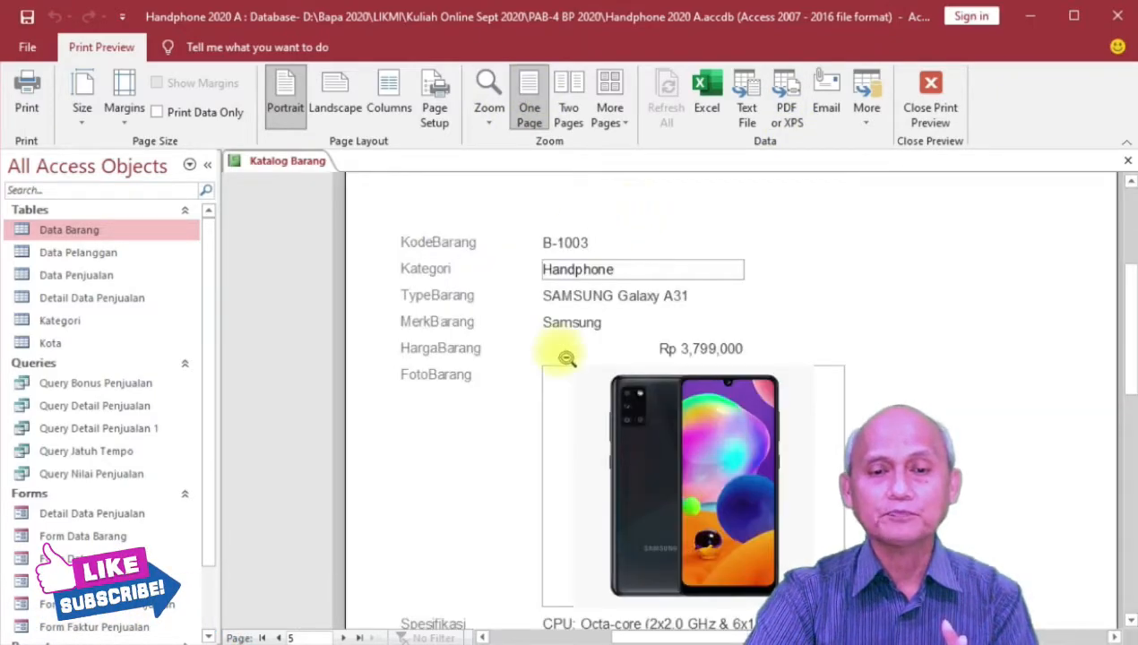
scroll(563, 359, "up", 3)
scroll(560, 359, "down", 5)
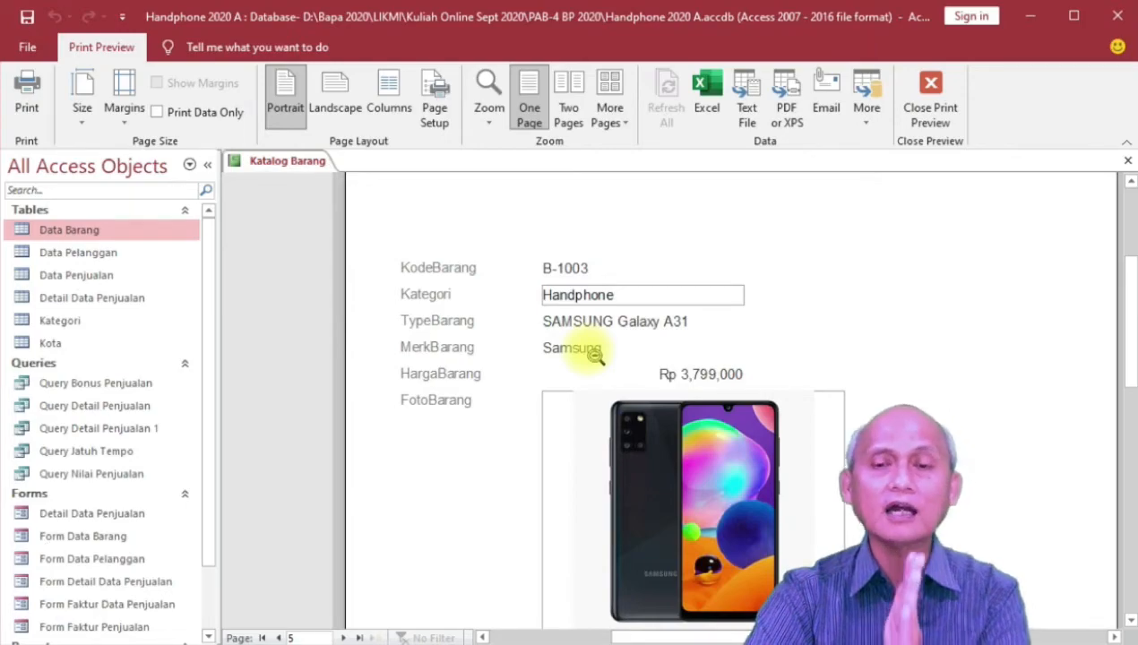
In Design view, narrow the page-number text box in the page footer and reduce the report width to about 7.4 inches.
left_click(921, 115)
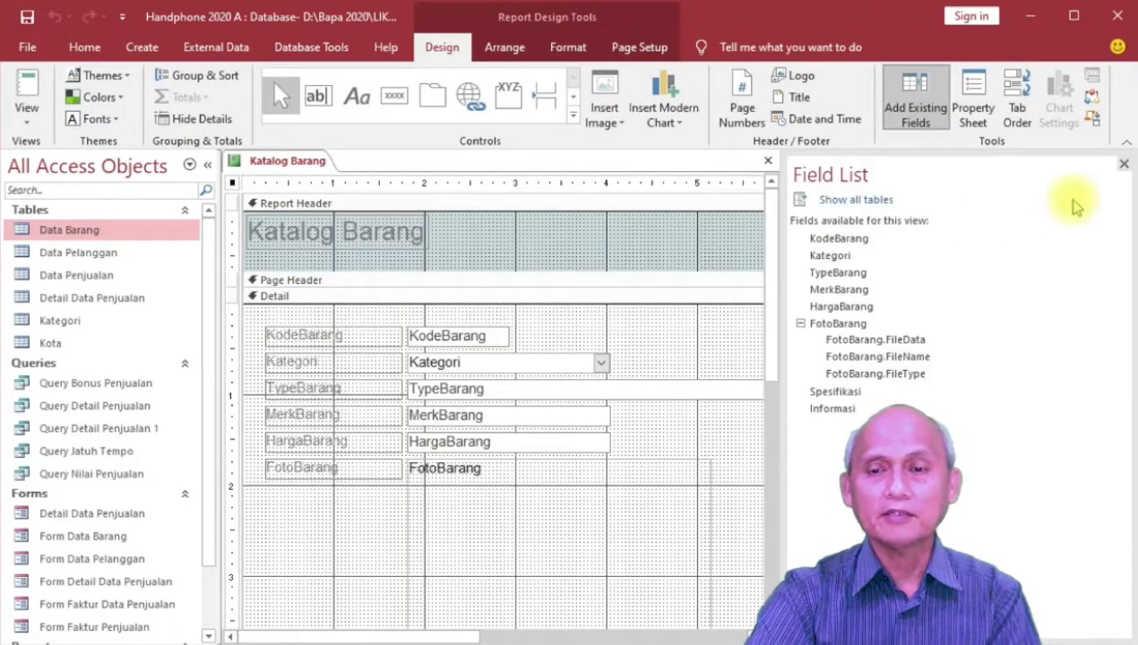
left_click(1123, 166)
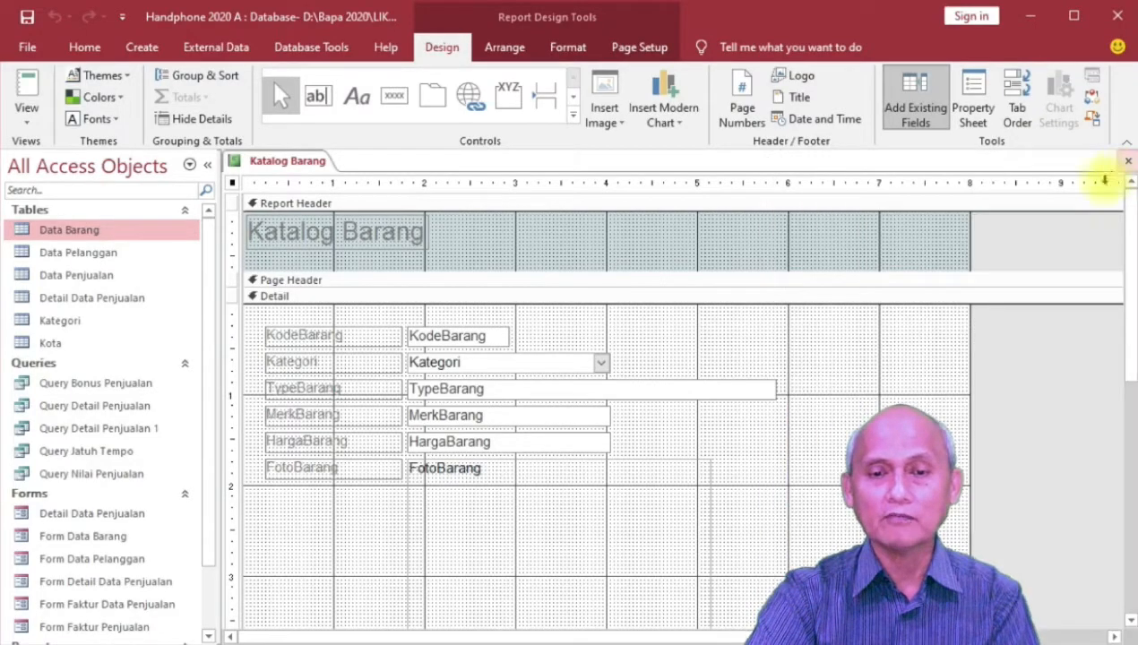
scroll(831, 421, "down", 5)
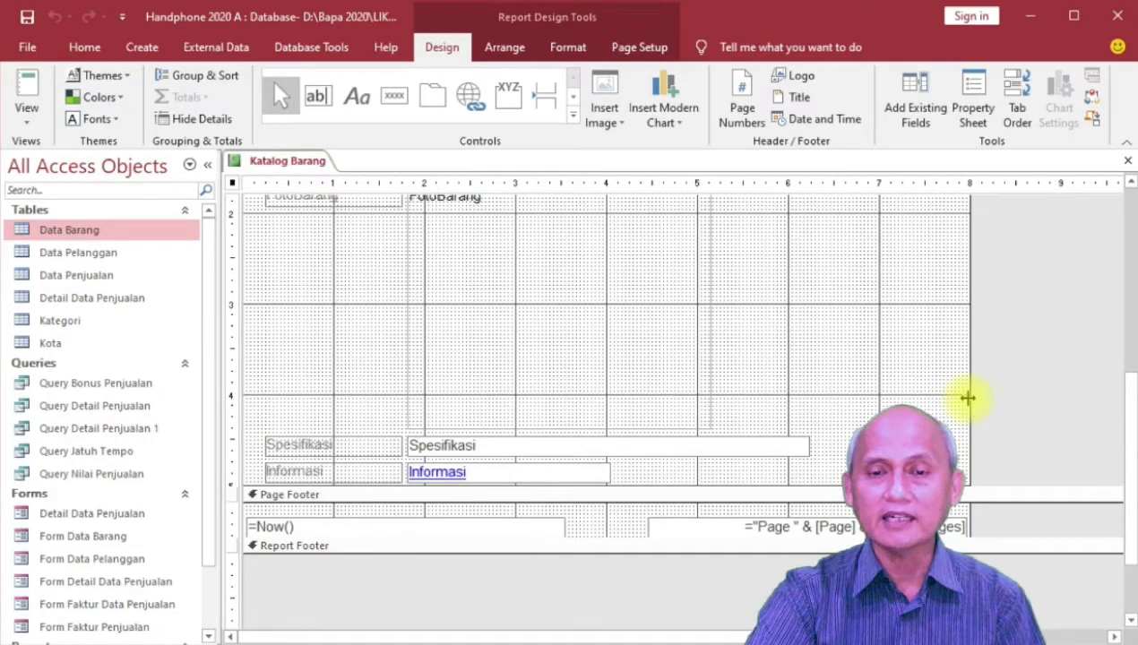
left_click(701, 526)
left_click_drag(649, 527, 582, 527)
left_click_drag(969, 412, 914, 412)
scroll(795, 437, "up", 5)
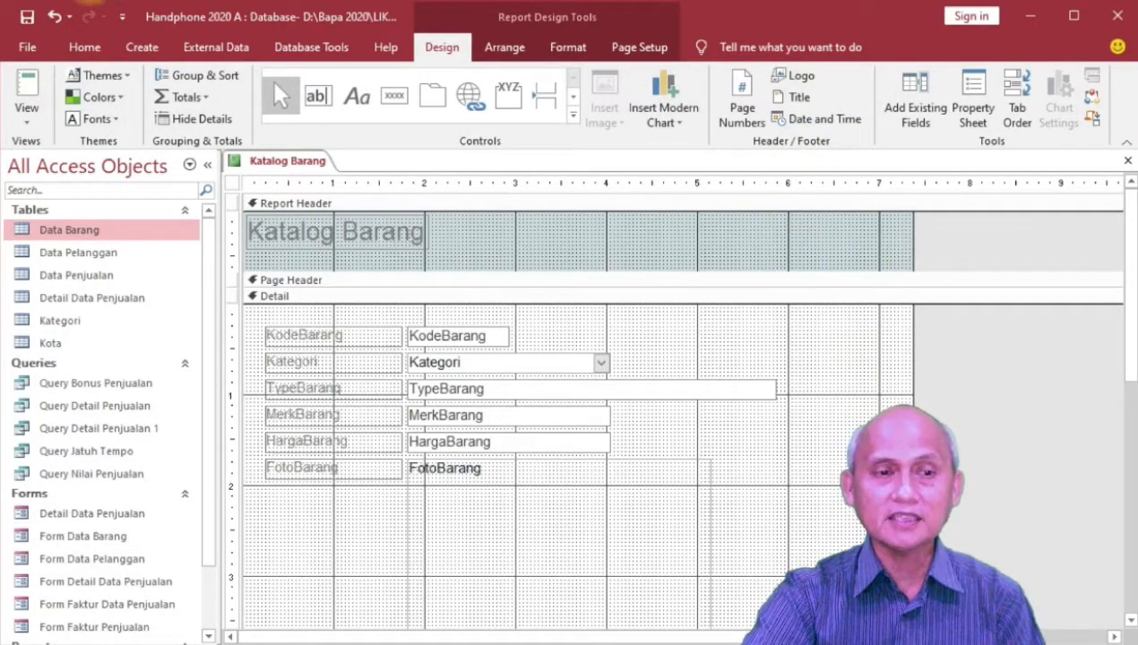
Open the report in print preview and check its pages in two-page and four-page view.
left_click(84, 47)
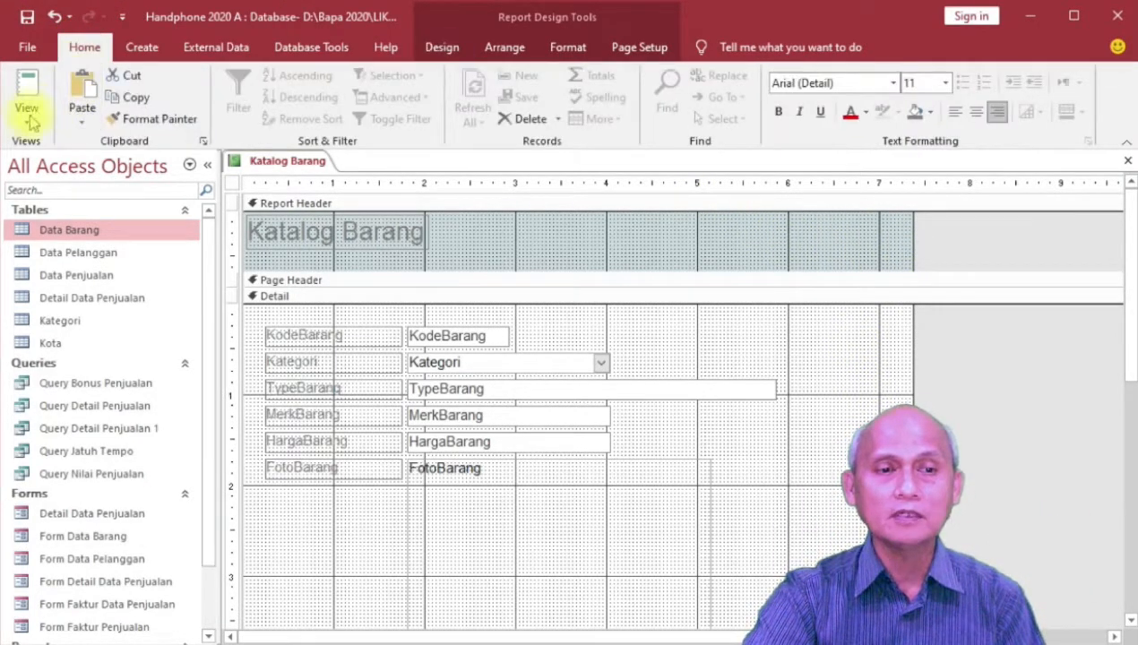
left_click(27, 112)
left_click(56, 186)
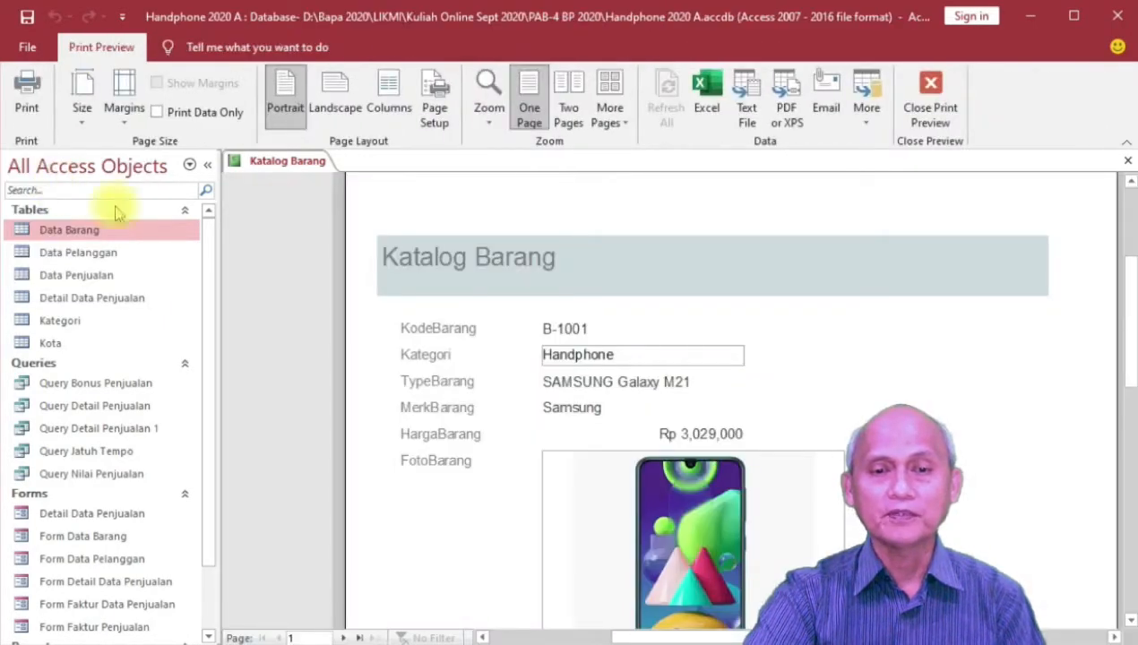
left_click(571, 103)
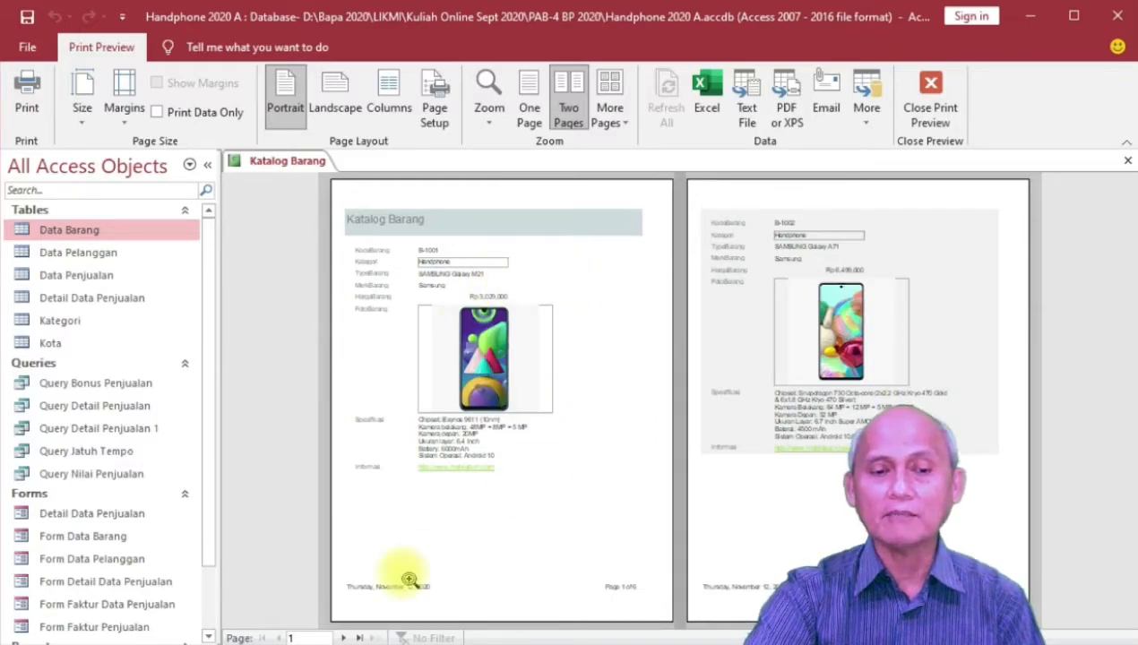
left_click(610, 115)
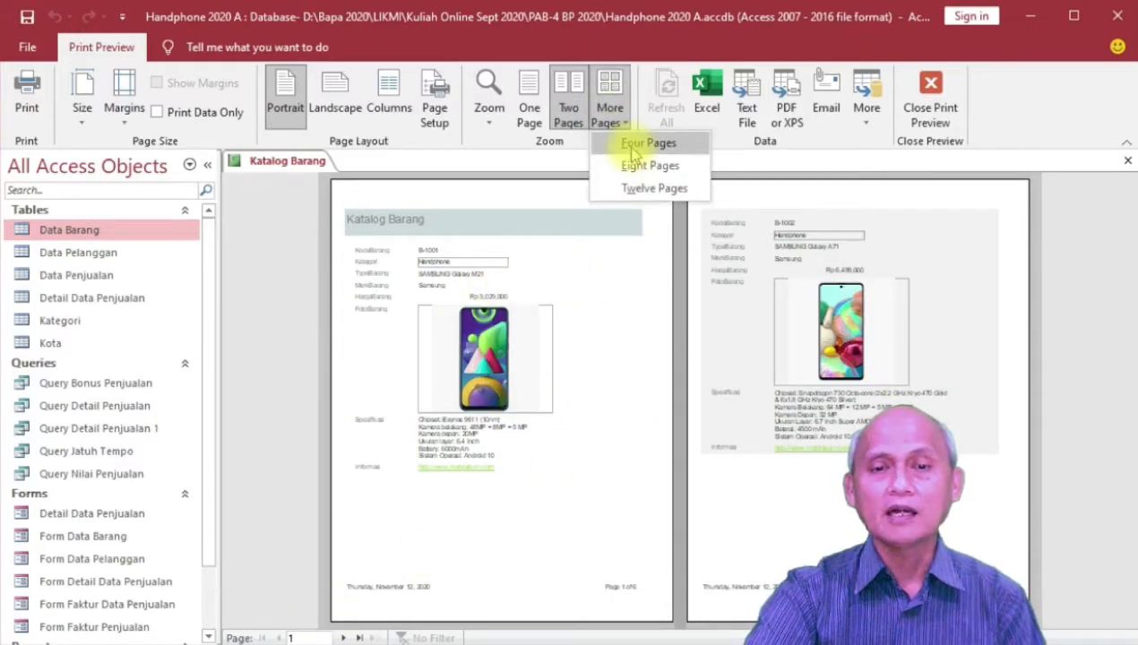
left_click(636, 144)
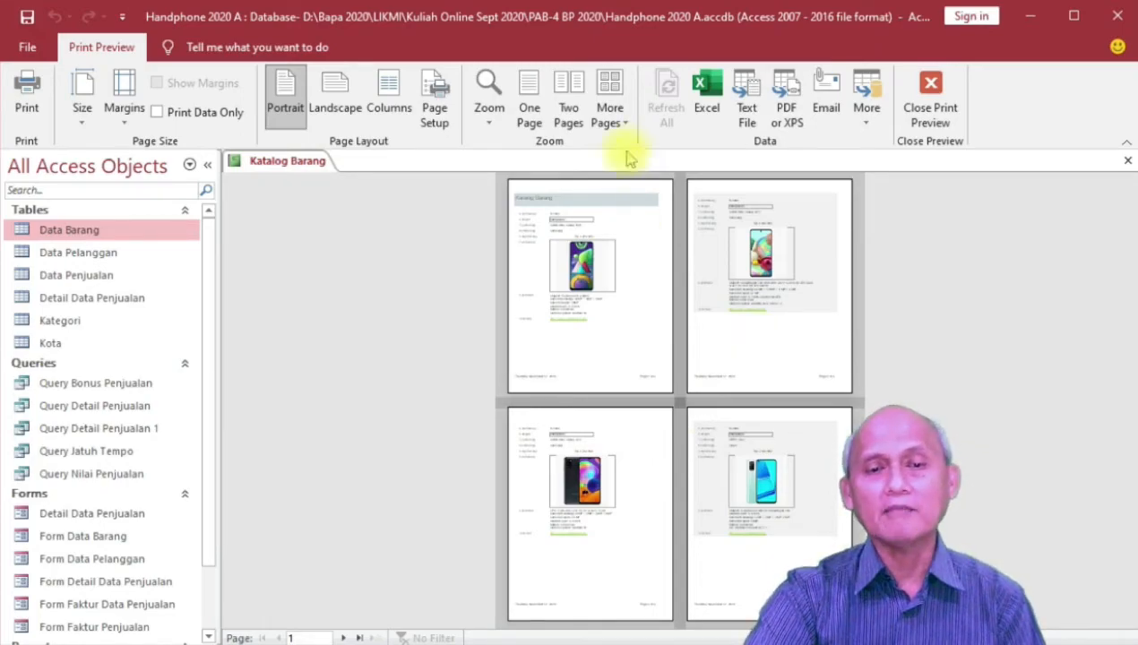
Examine the first record's page in enlarged single-page view, from the report title down to the Informasi field.
left_click(530, 105)
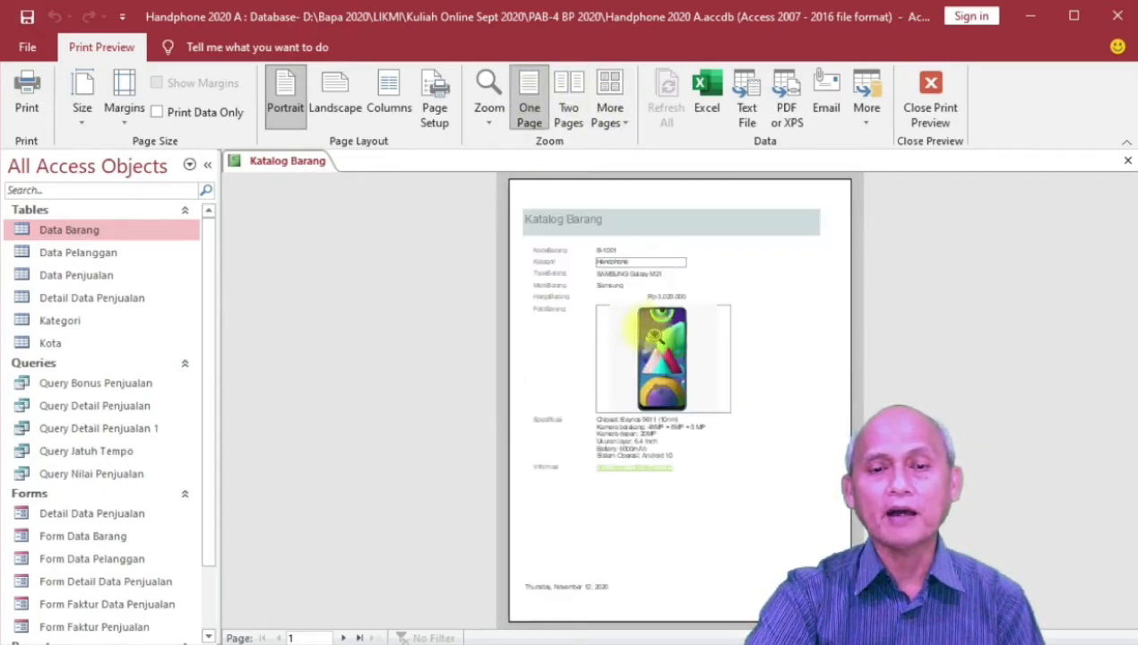
left_click(663, 253)
scroll(619, 298, "down", 1)
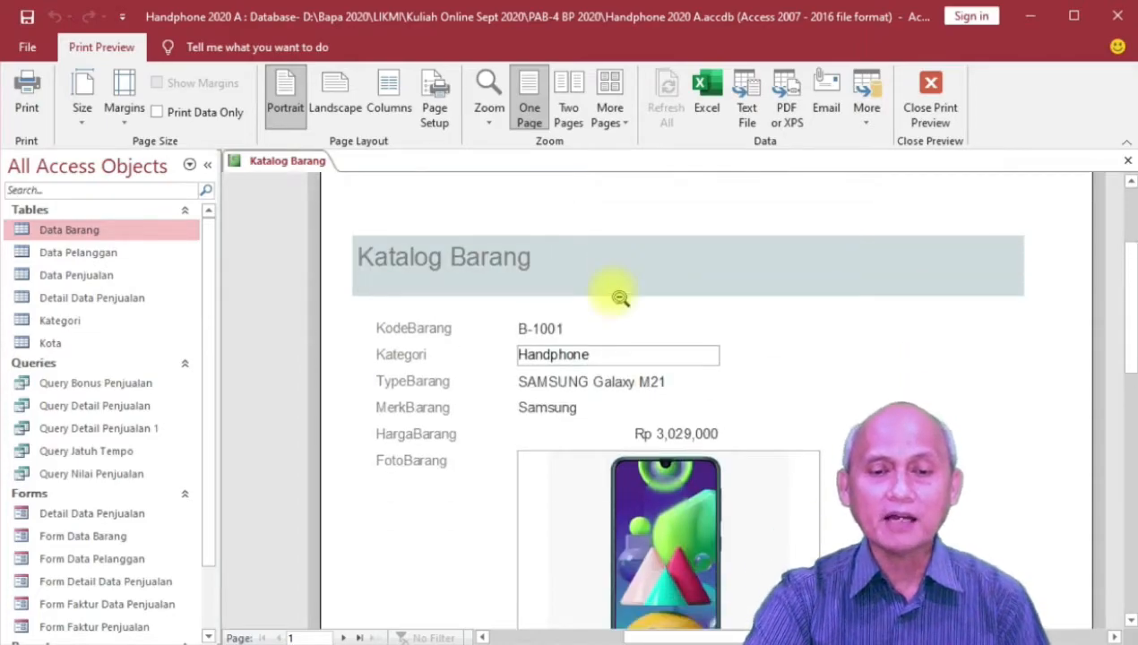
scroll(622, 301, "down", 2)
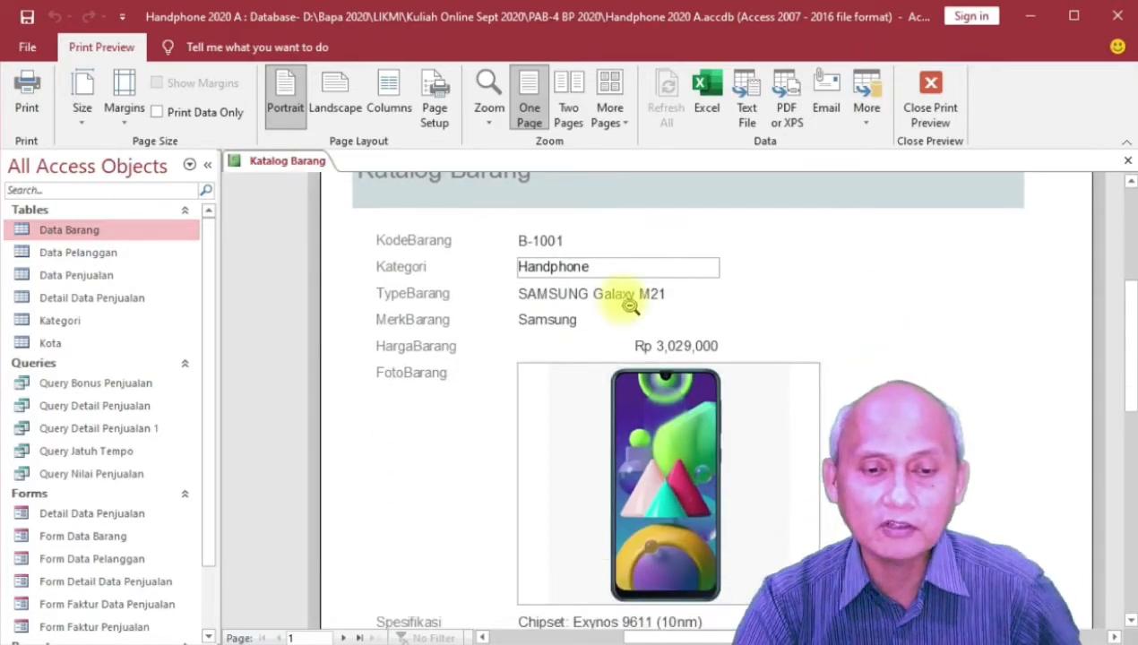
scroll(638, 321, "down", 1)
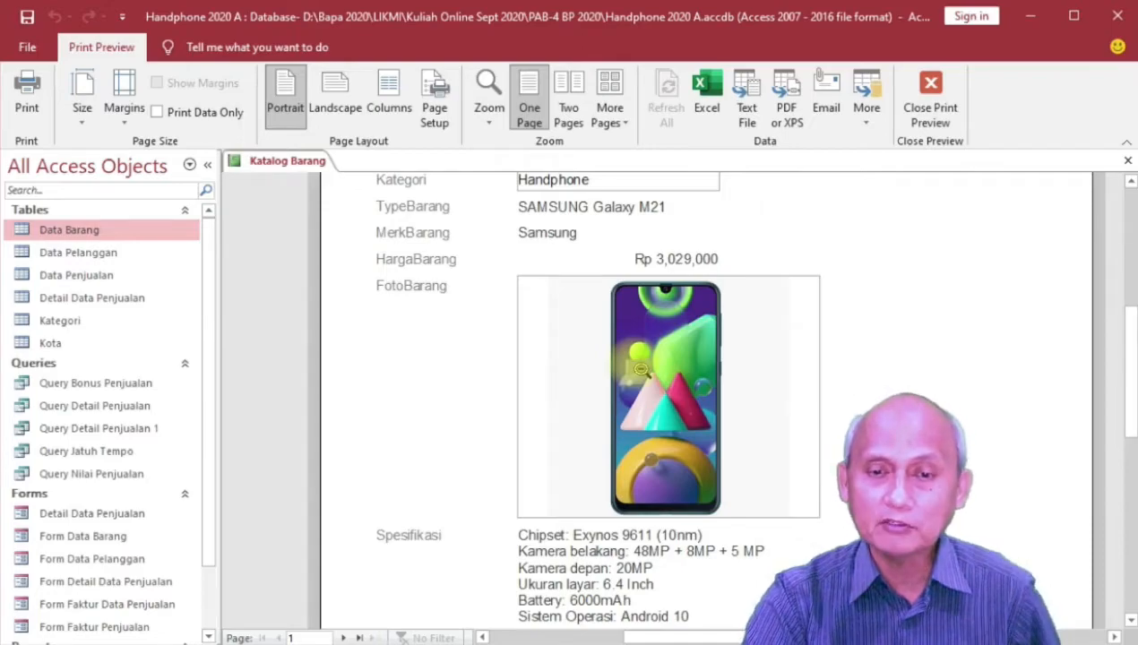
scroll(640, 369, "up", 3)
scroll(879, 260, "down", 2)
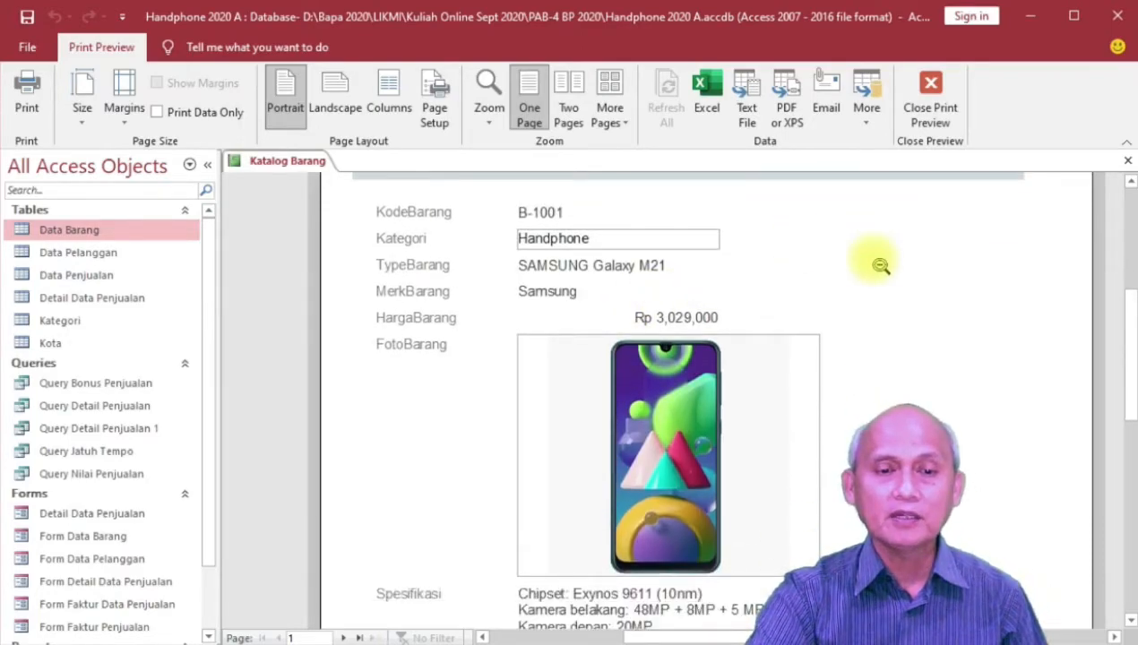
scroll(877, 262, "down", 1)
scroll(762, 356, "down", 1)
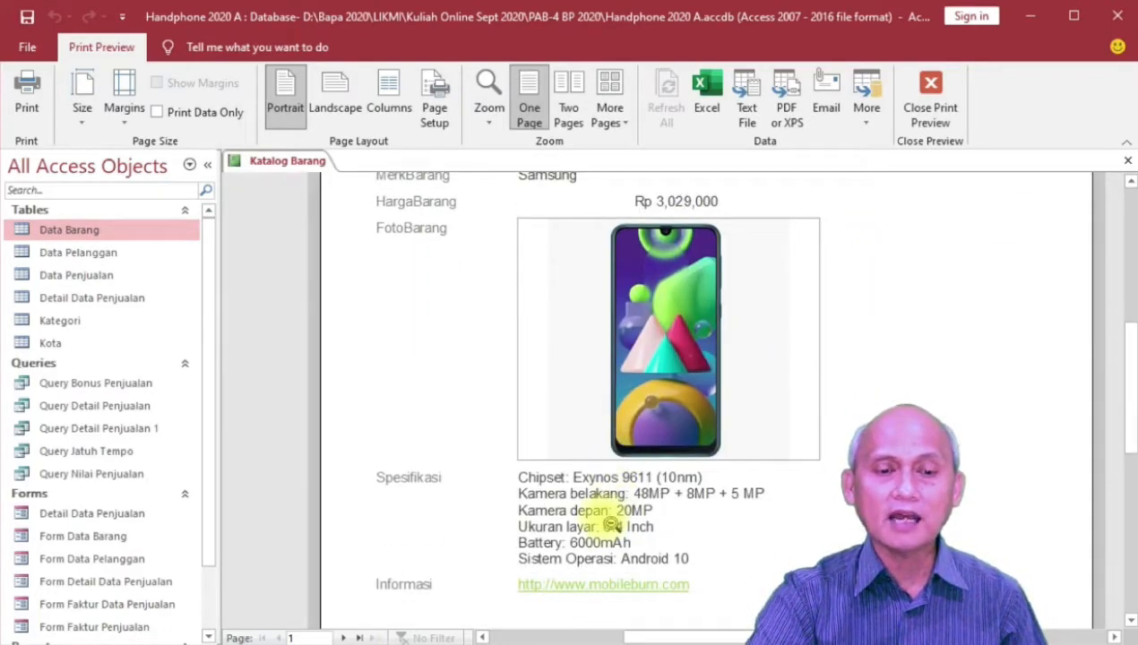
scroll(595, 448, "up", 3)
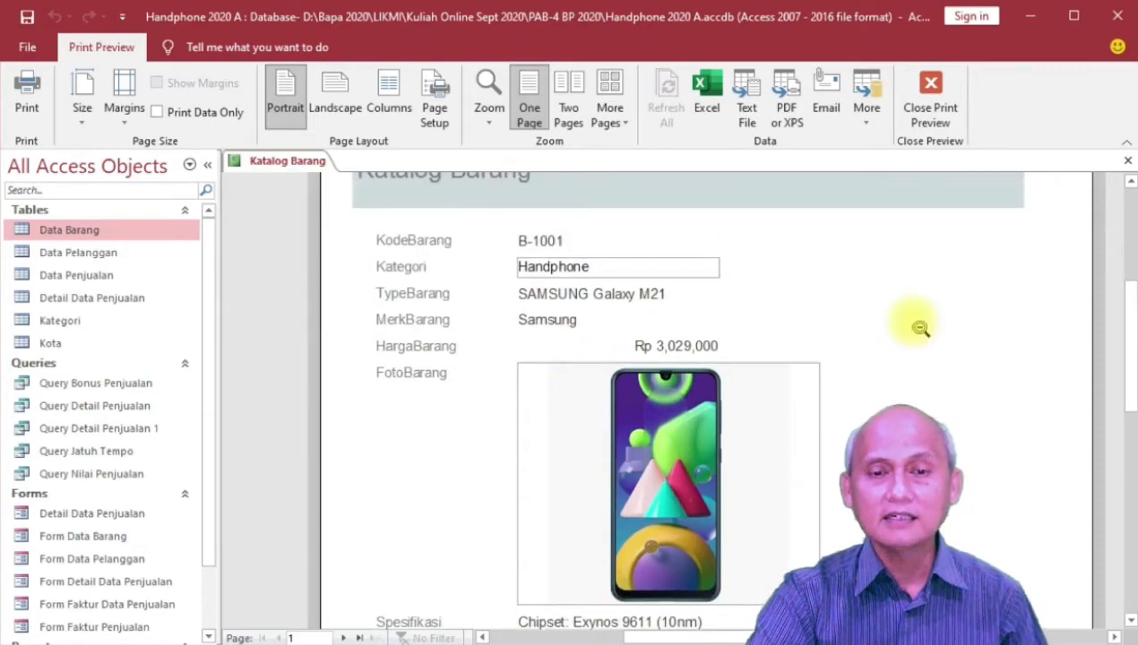
Return the report to Design view and narrow the KodeBarang text box to about 0.8 inches.
left_click(932, 115)
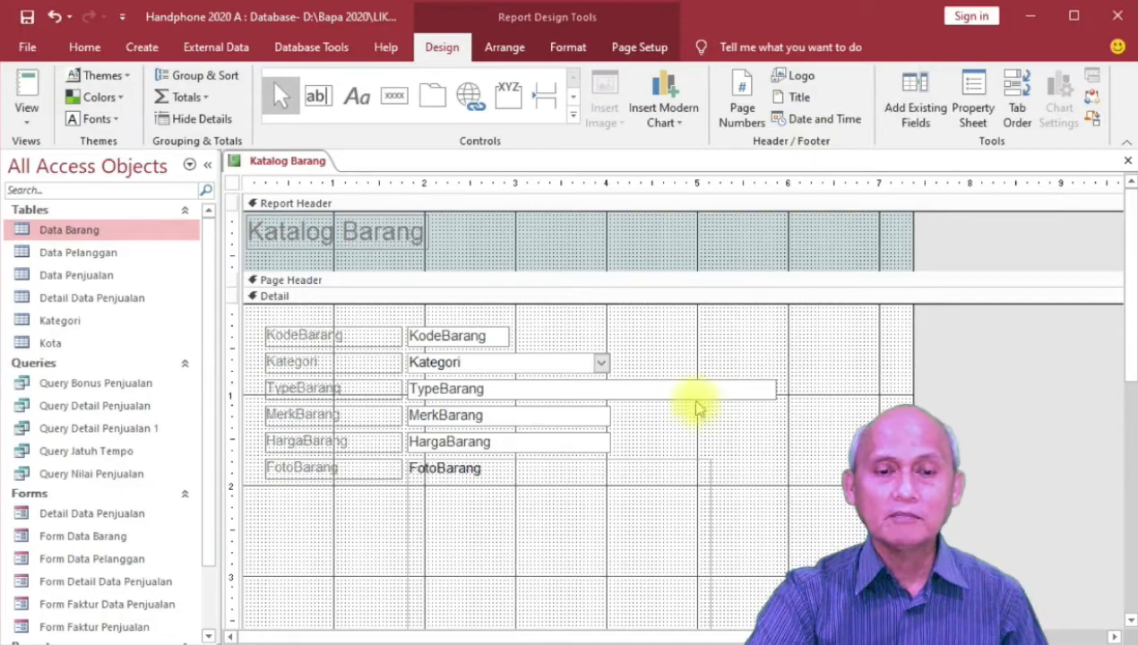
left_click(656, 387)
left_click(586, 365)
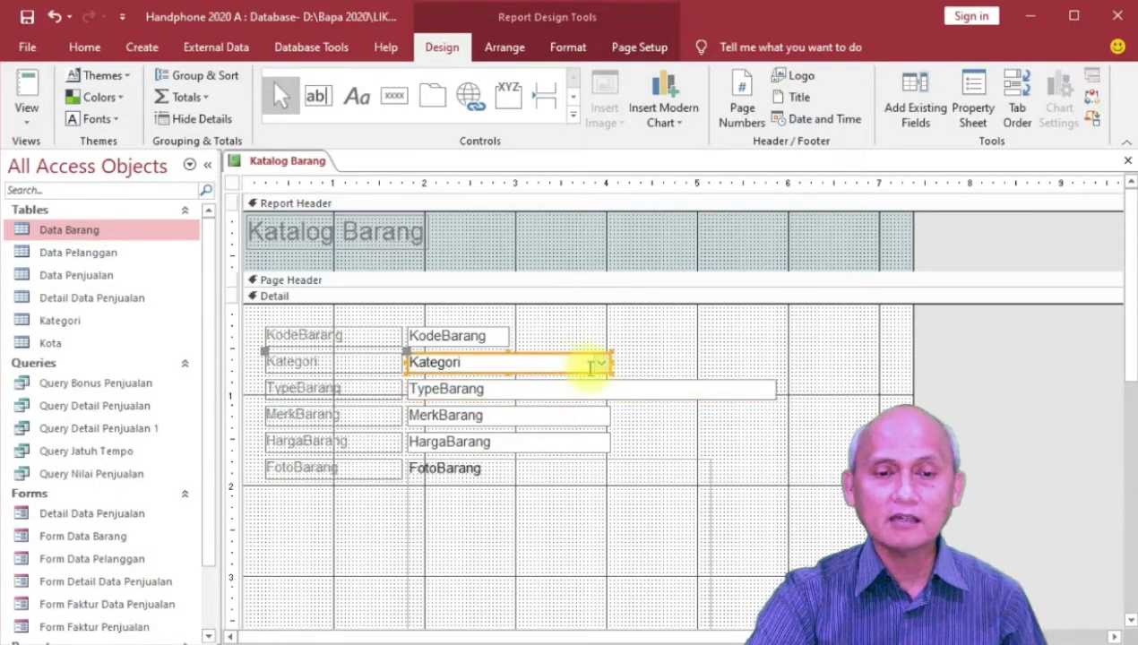
left_click(489, 337)
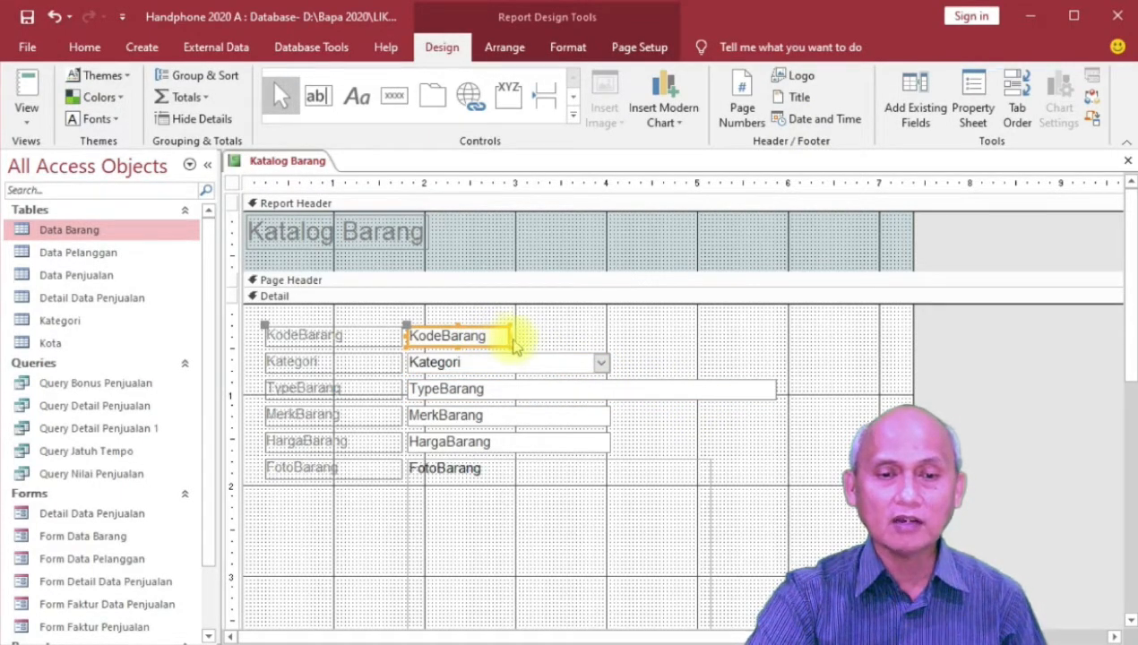
left_click_drag(509, 335, 481, 336)
Adjust the Kategori box's width and narrow the TypeBarang text box so both end near the 4-inch mark.
left_click(564, 363)
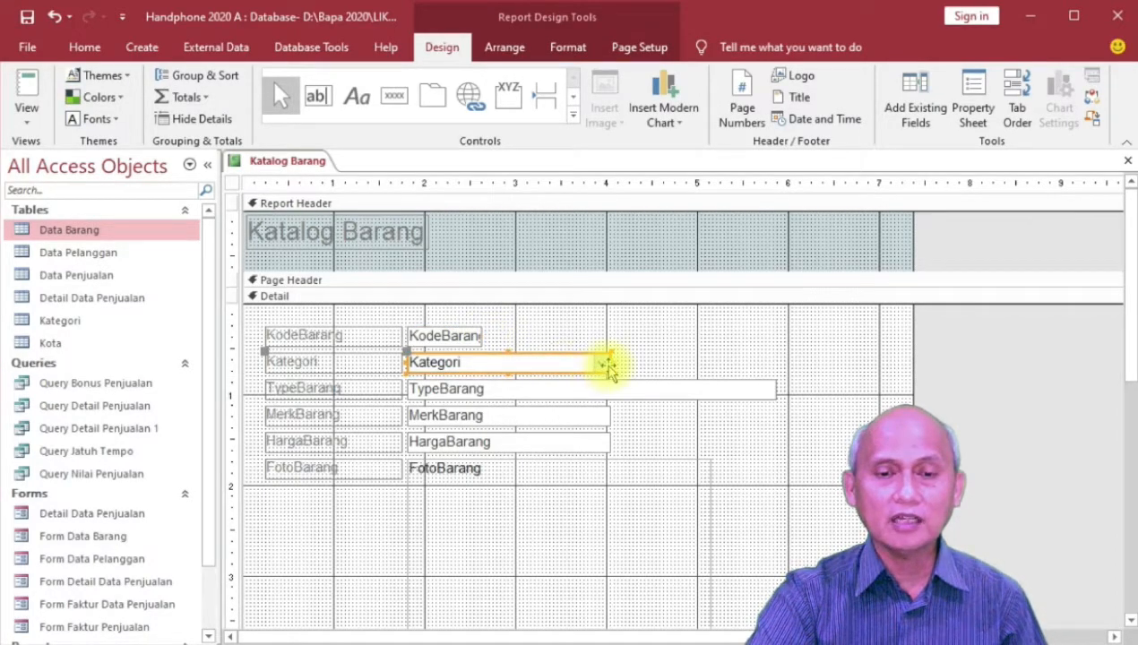
left_click_drag(609, 361, 604, 360)
left_click(775, 391)
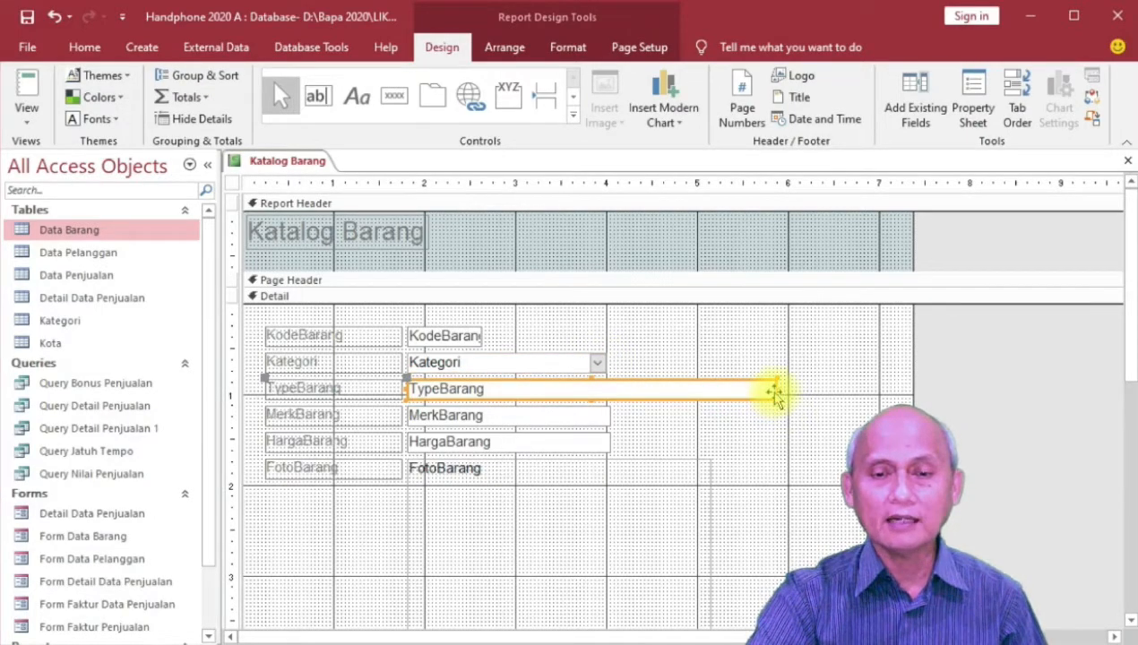
left_click_drag(775, 389, 610, 361)
left_click(602, 362)
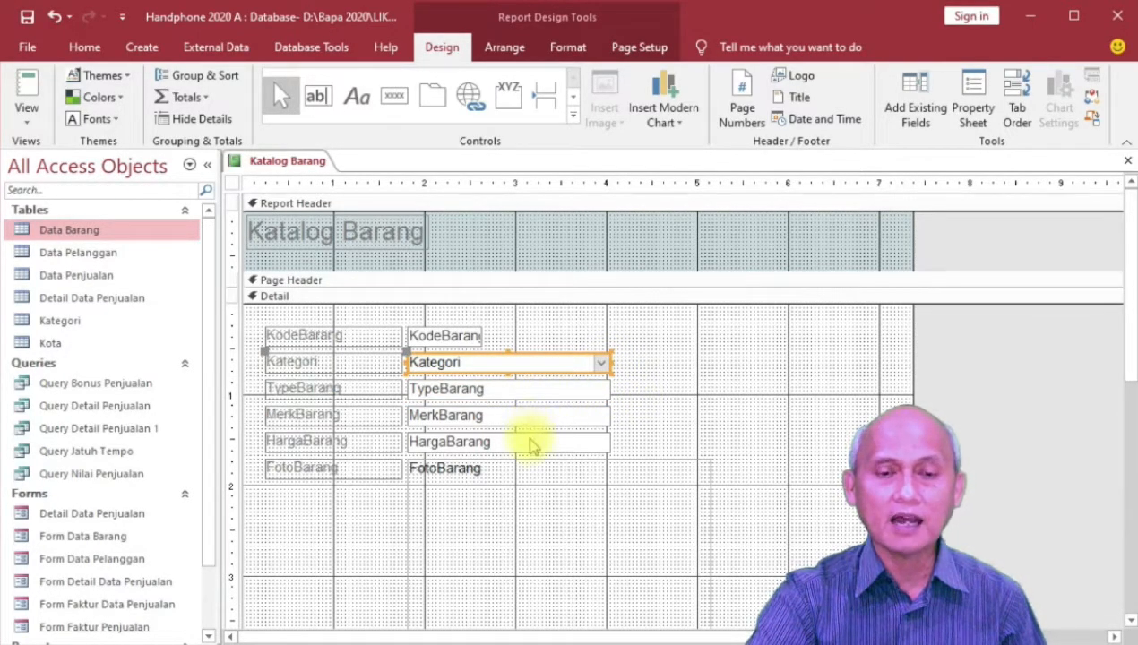
Narrow the HargaBarang text box to about 1.2 inches, ending near the 3-inch mark.
left_click(604, 444)
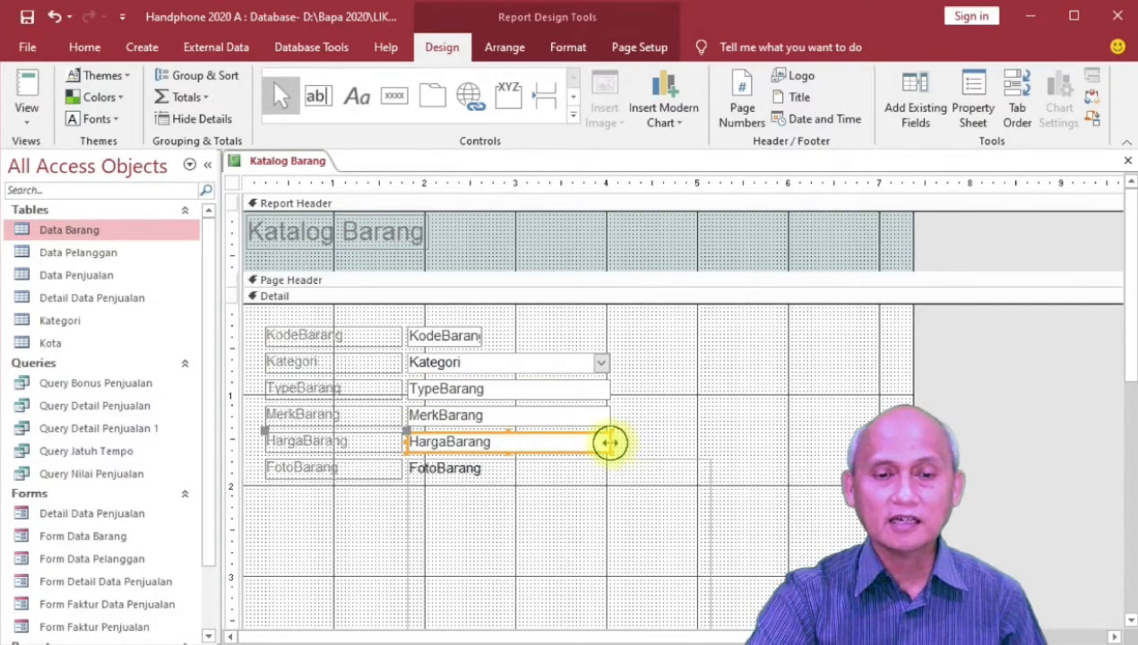
left_click_drag(609, 444, 524, 442)
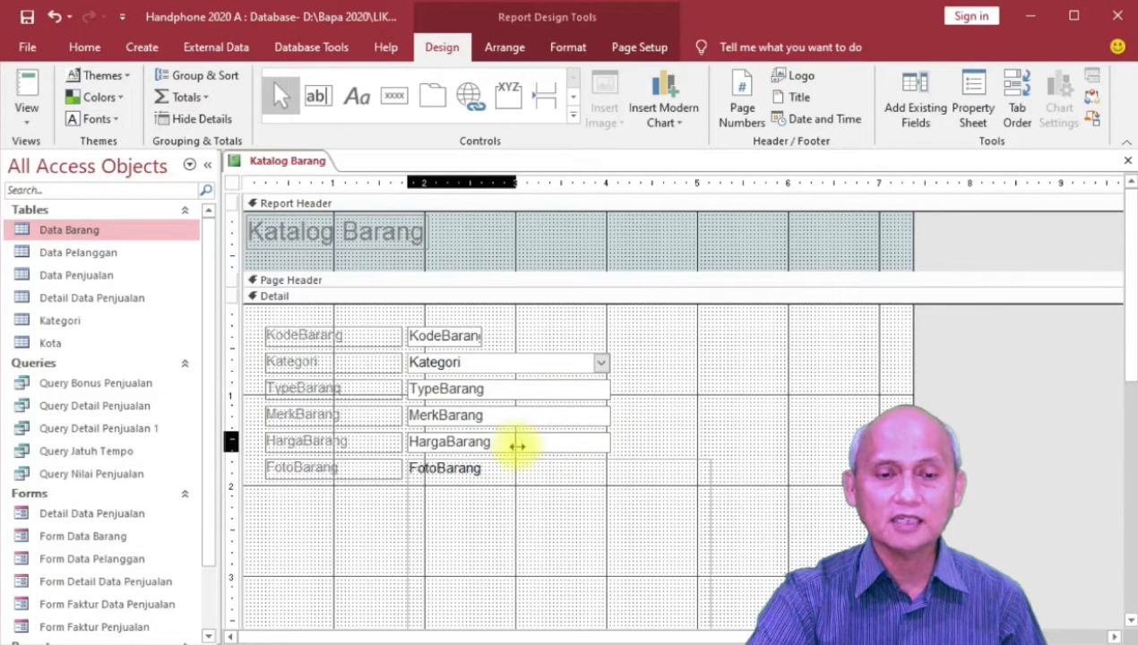
left_click_drag(517, 445, 517, 445)
Move the FotoBarang frame to the right of the fields, narrow it to about 1.9 inches, and place its label directly above it.
left_click(576, 498)
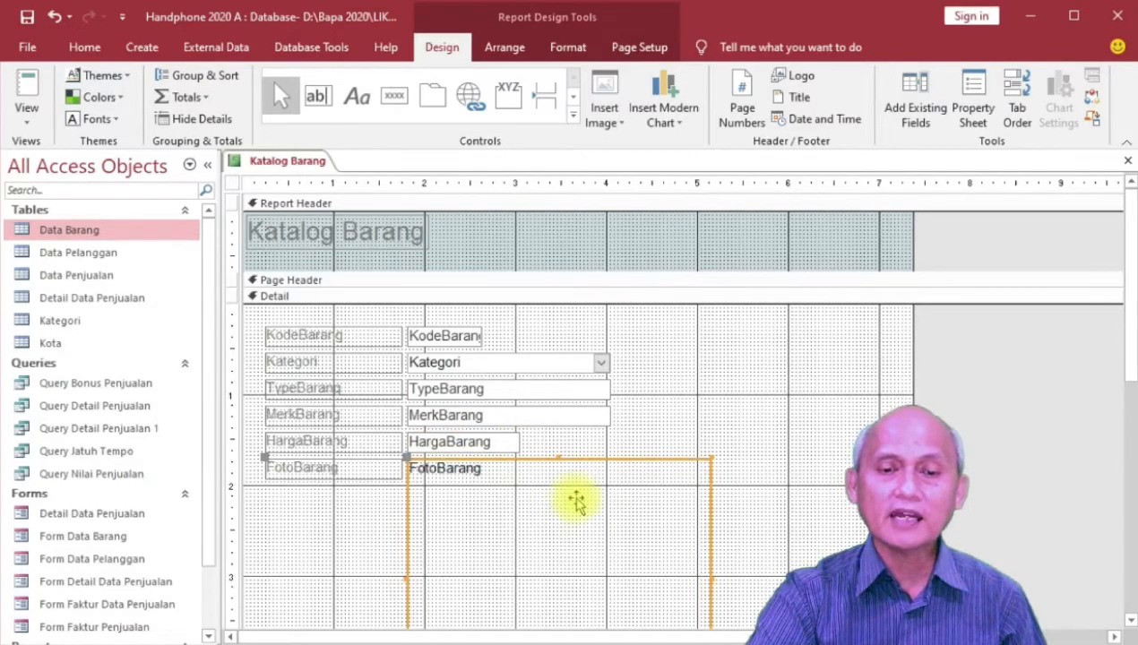
left_click_drag(625, 466, 786, 344)
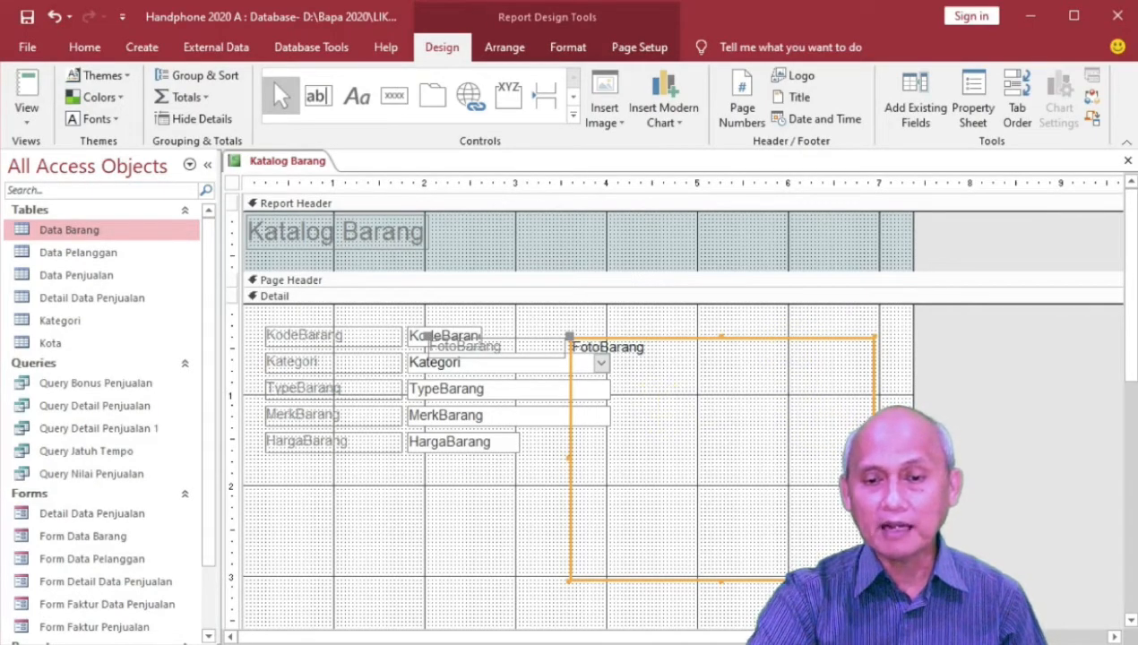
left_click_drag(877, 459, 746, 459)
left_click_drag(690, 350, 825, 344)
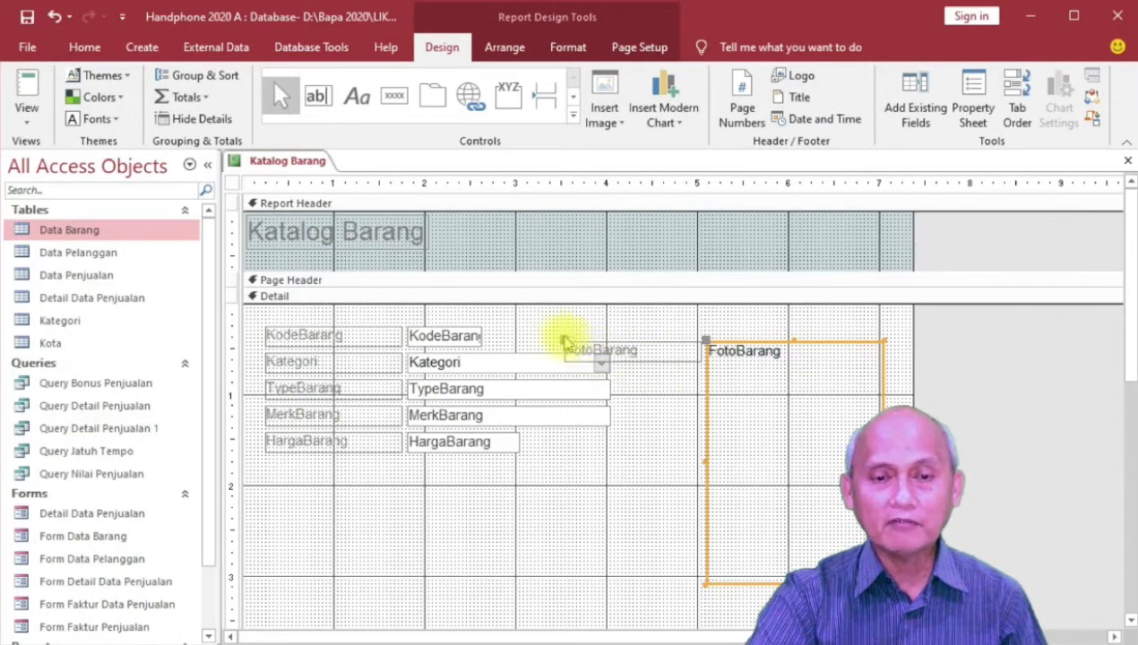
left_click_drag(564, 339, 703, 315)
left_click(668, 385)
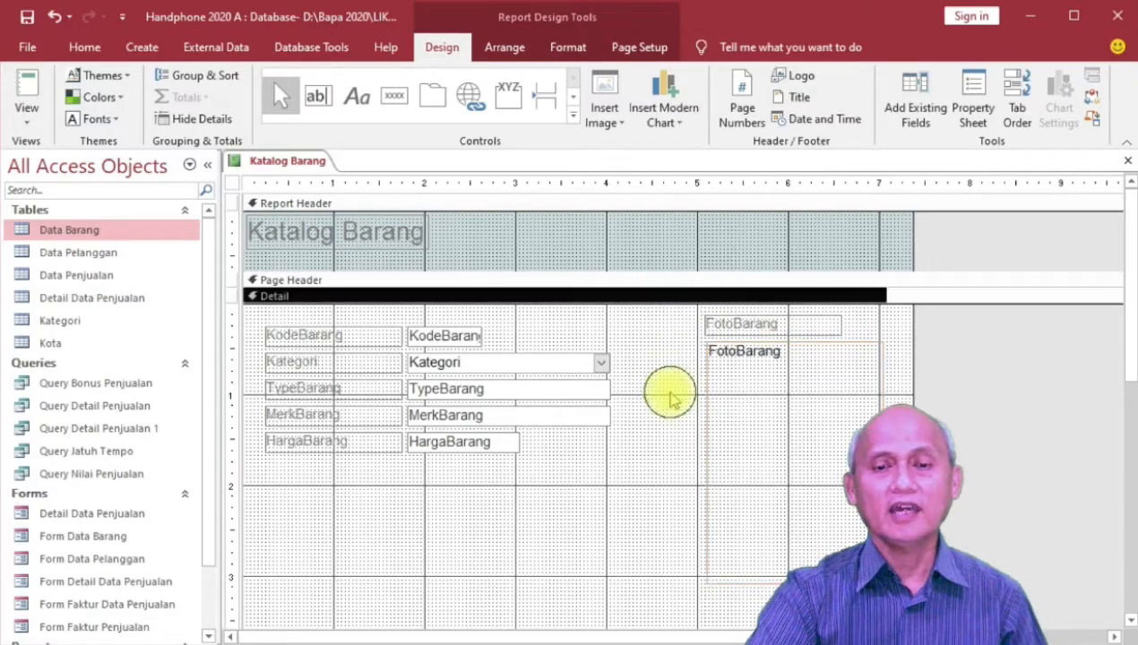
Widen the TypeBarang and MerkBarang text boxes to about 3.2 inches, ending just before the FotoBarang frame.
left_click(583, 388)
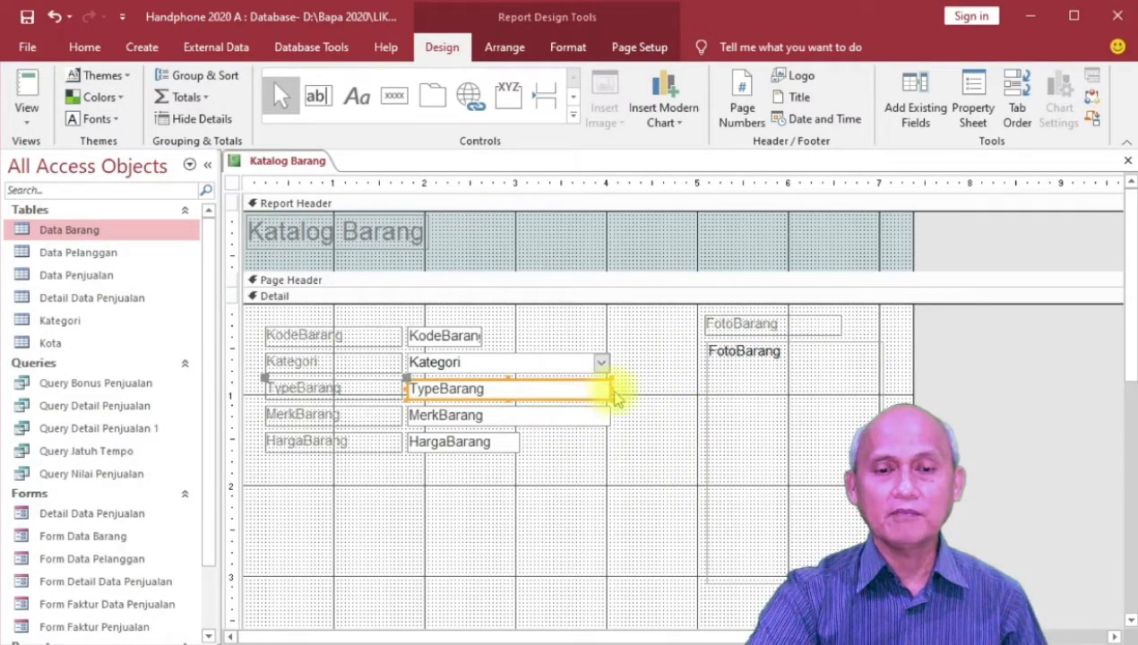
left_click_drag(612, 389, 695, 397)
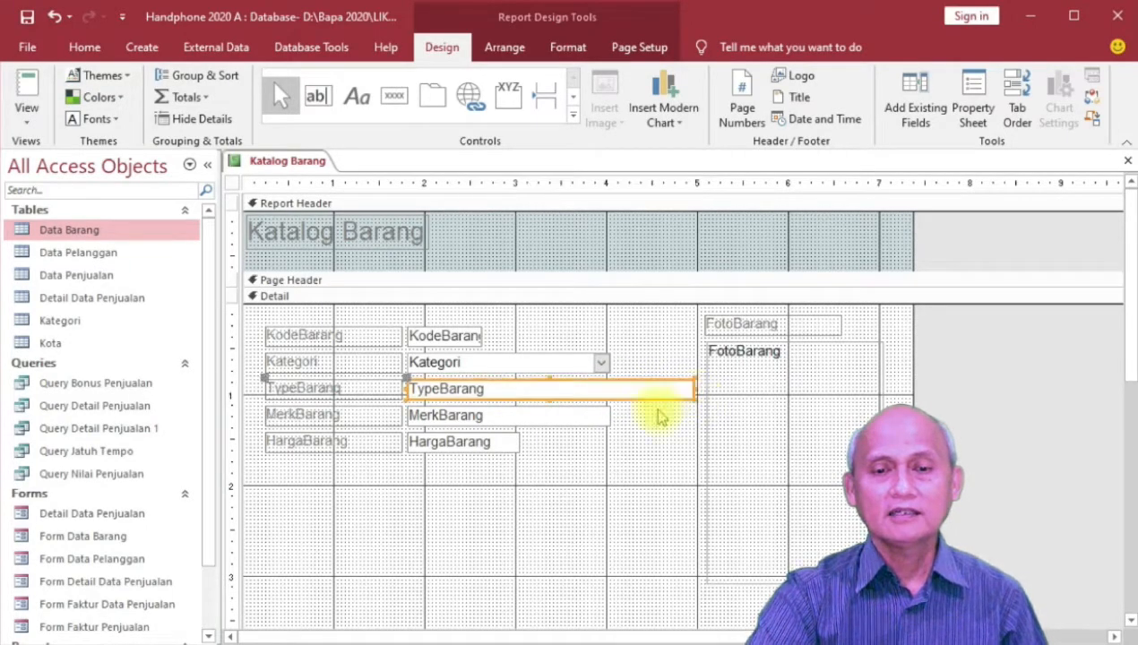
left_click(606, 416)
left_click_drag(610, 415, 693, 417)
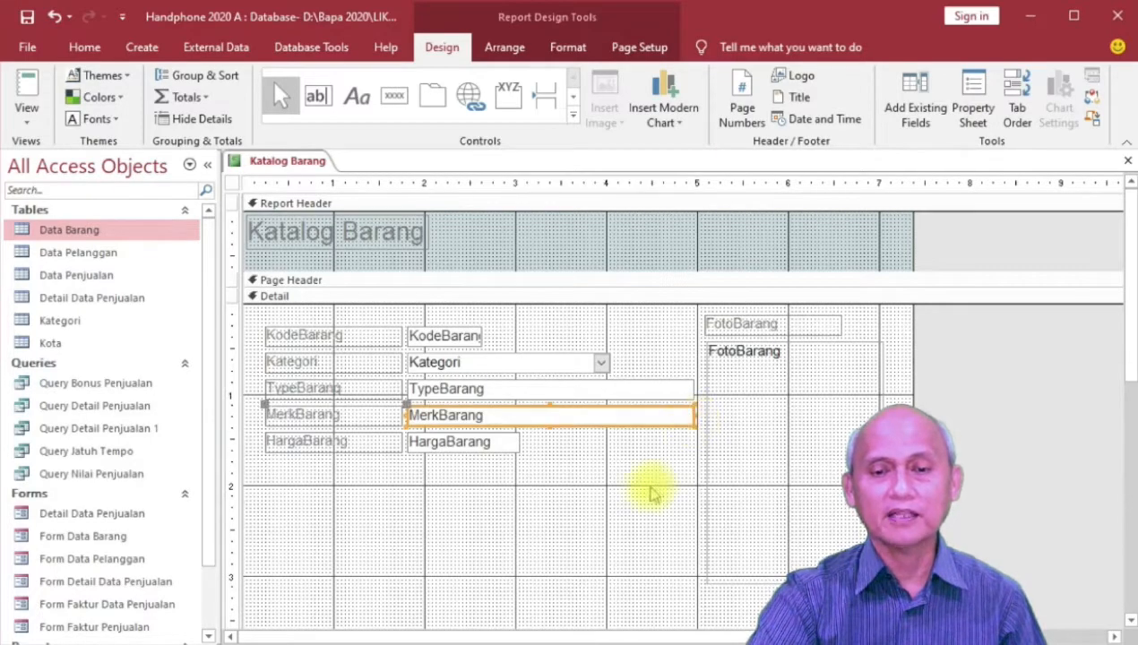
Move the Spesifikasi field directly below HargaBarang and resize its text box to about 3.2 by 1.4 inches.
left_click(627, 500)
scroll(614, 508, "down", 3)
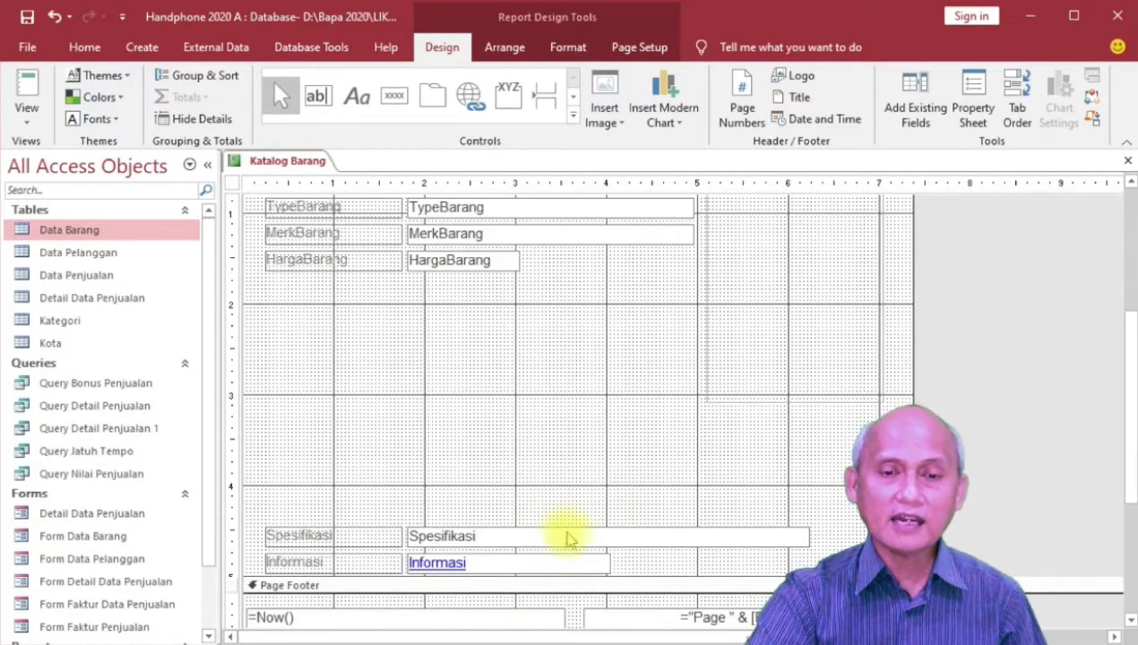
left_click(534, 535)
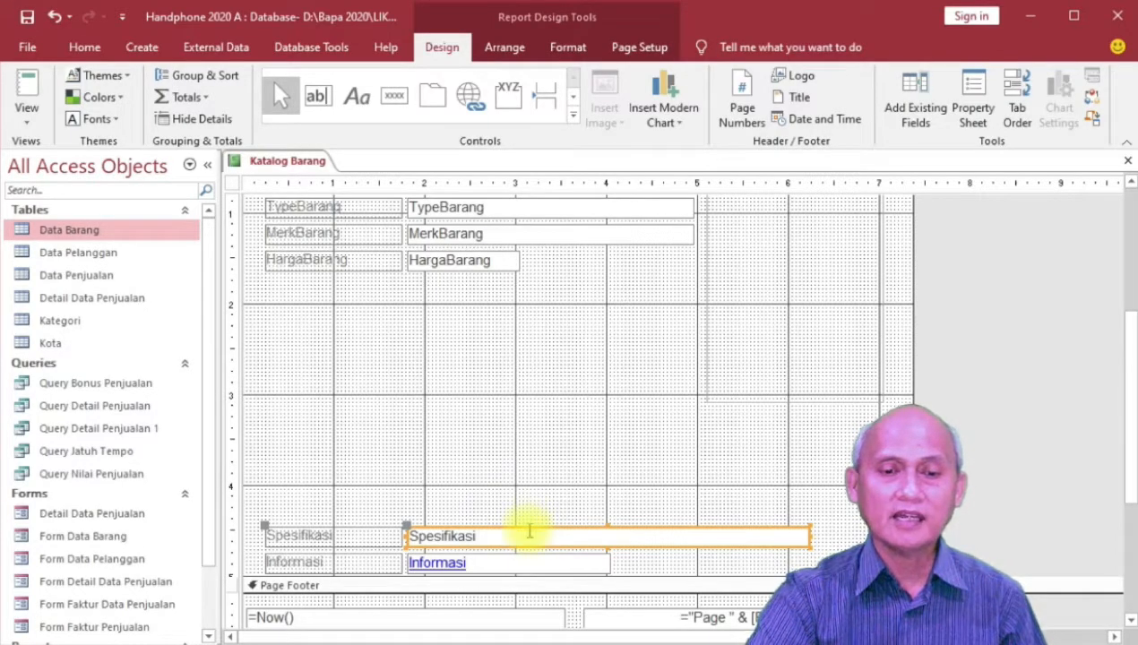
left_click_drag(529, 532, 531, 283)
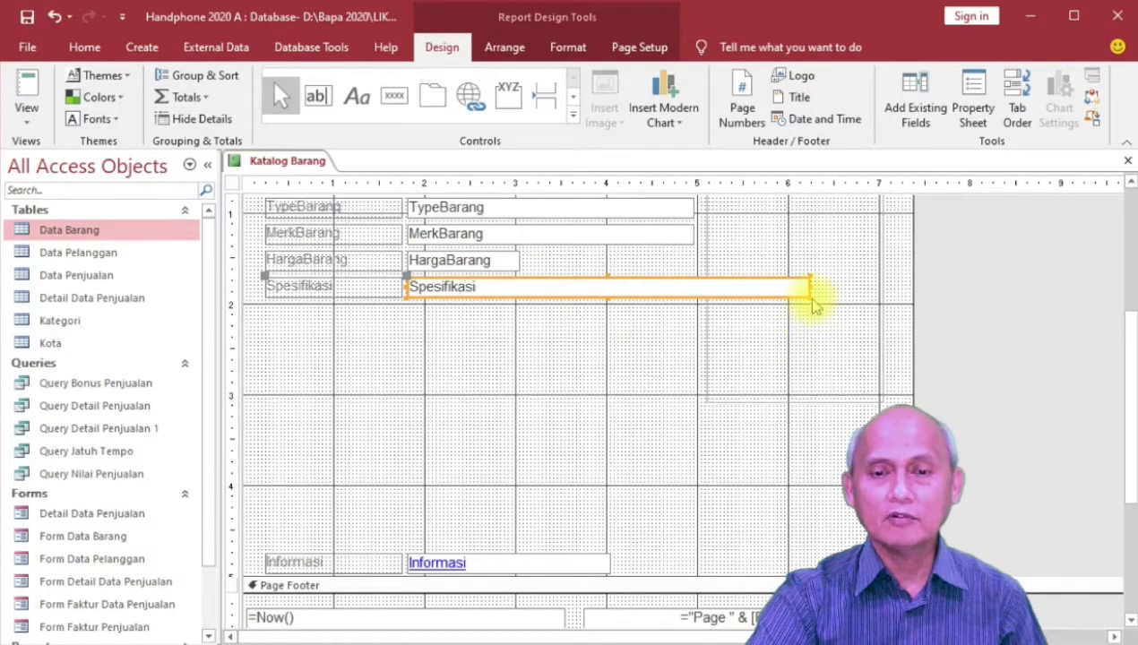
left_click_drag(809, 291, 691, 399)
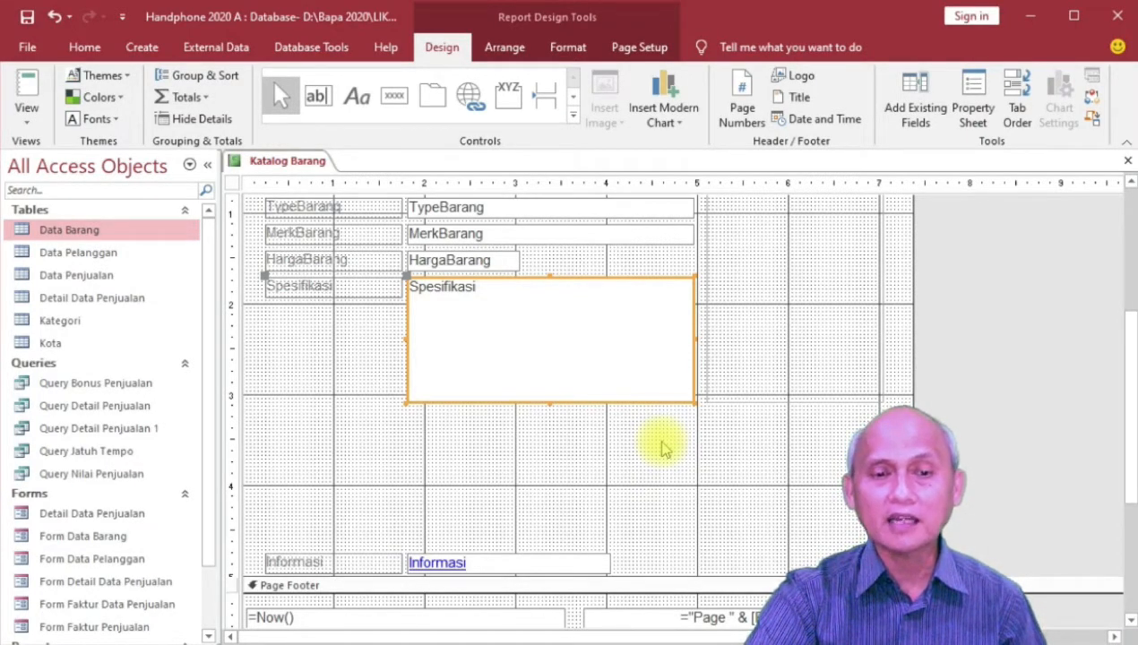
Move the Informasi field directly below Spesifikasi and widen its text box to about 5.2 inches, to FotoBarang's right edge.
left_click(537, 559)
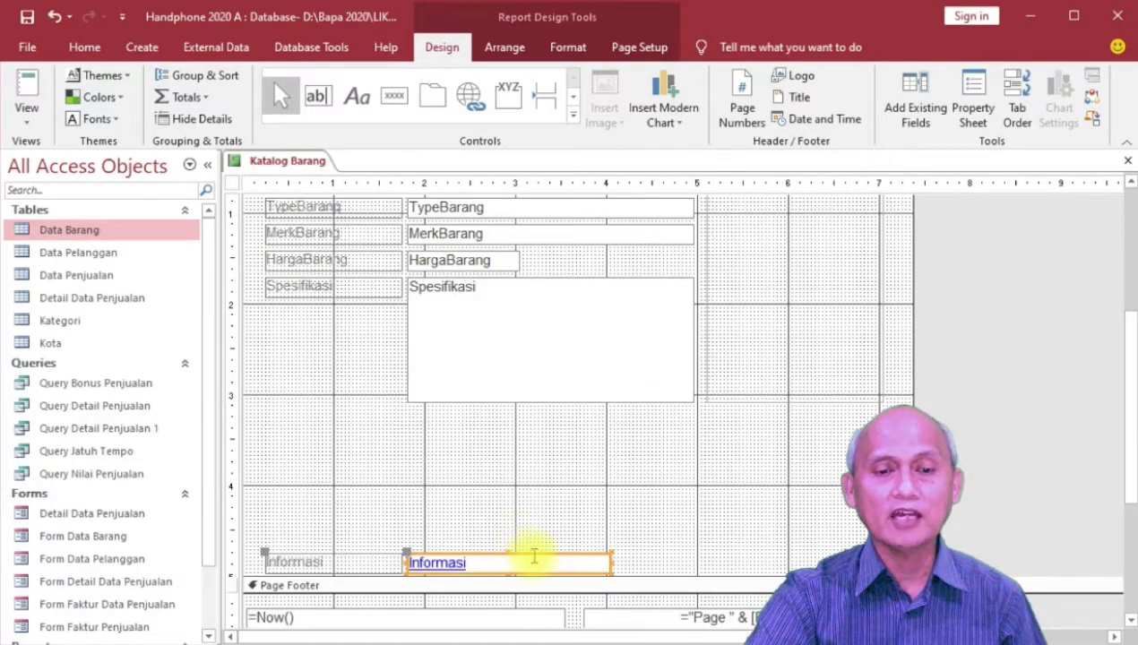
left_click_drag(533, 558, 539, 417)
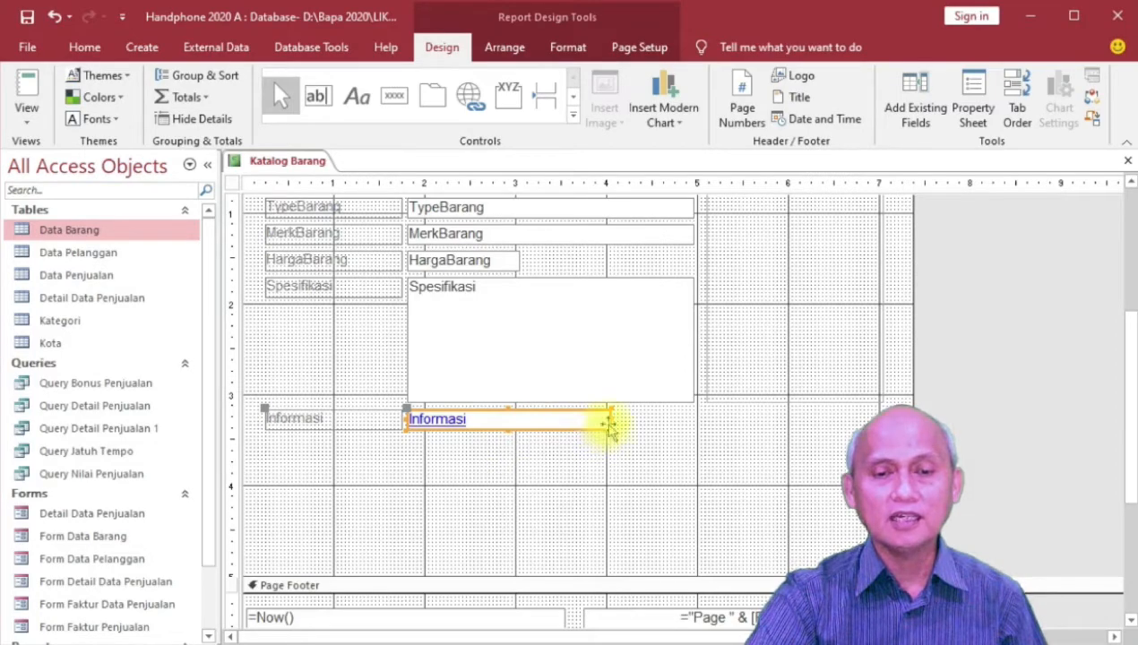
left_click_drag(611, 421, 881, 418)
scroll(678, 520, "up", 3)
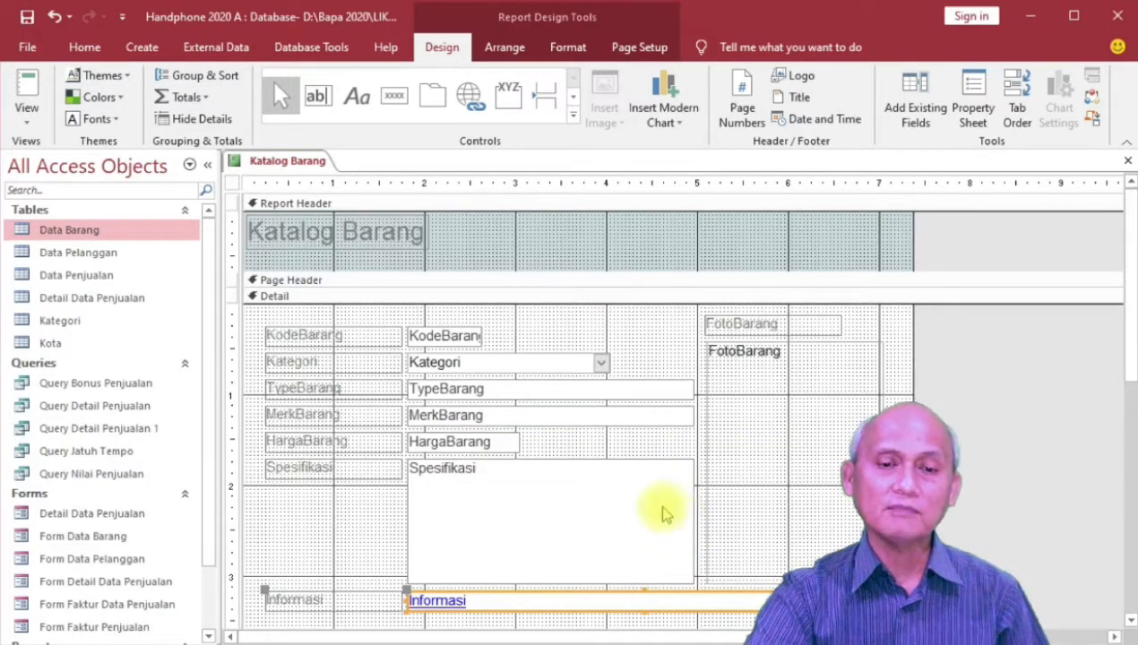
Shorten the Detail section to about 3.7 inches, so it ends just below the Informasi field.
scroll(621, 495, "down", 3)
left_click(626, 489)
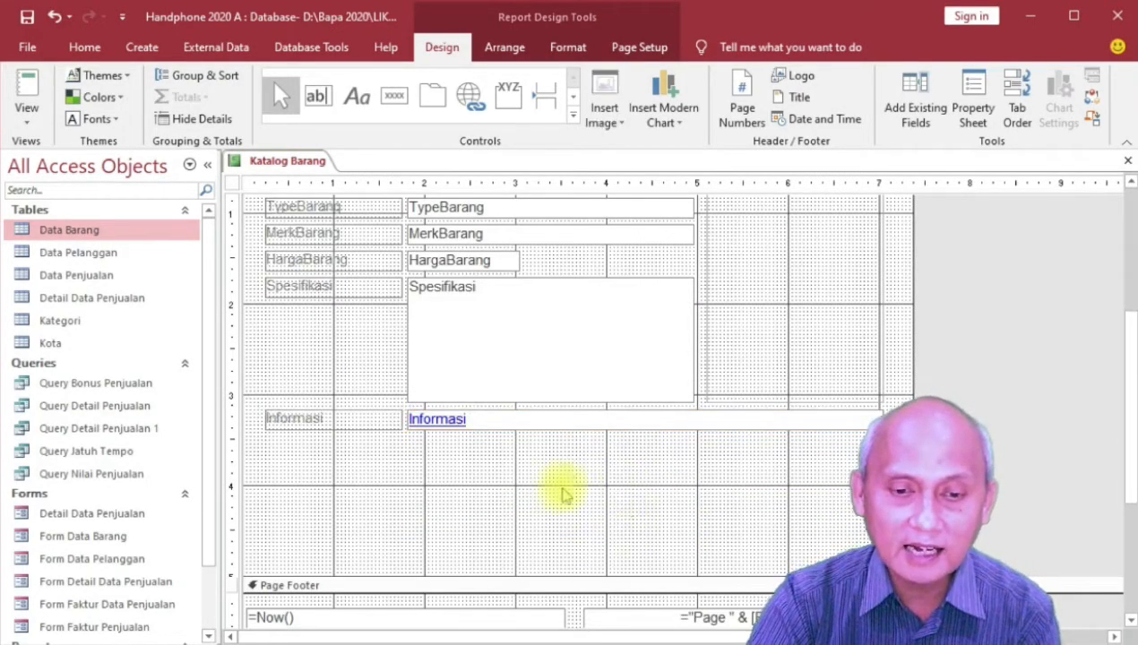
left_click_drag(602, 574, 609, 459)
scroll(627, 511, "up", 3)
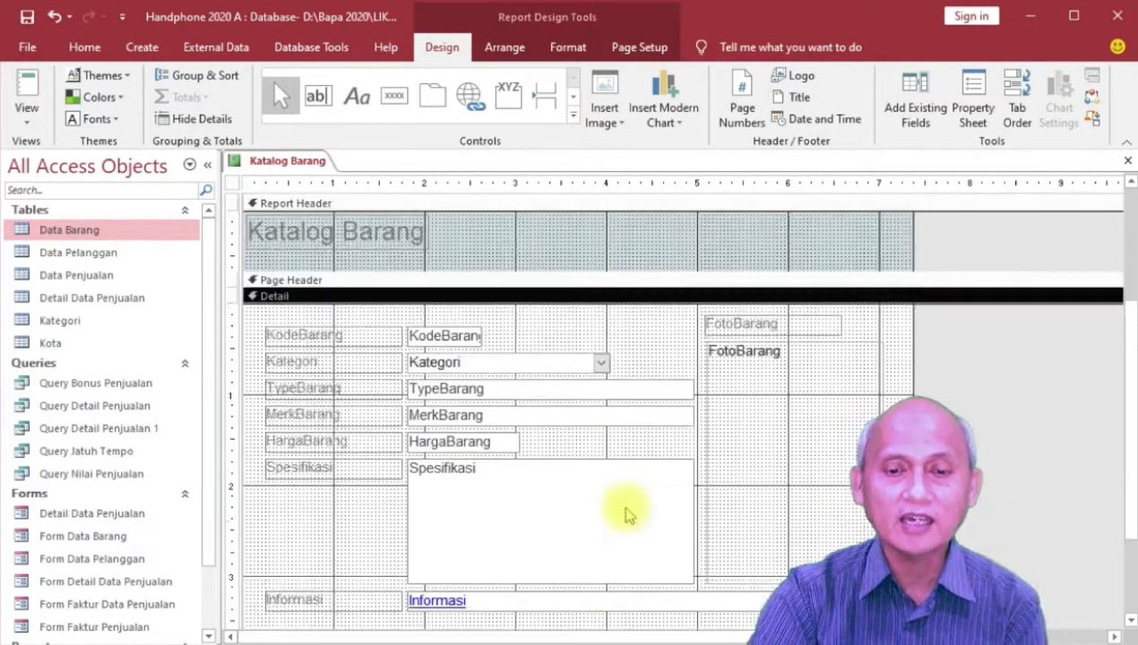
scroll(734, 493, "down", 2)
scroll(751, 490, "up", 1)
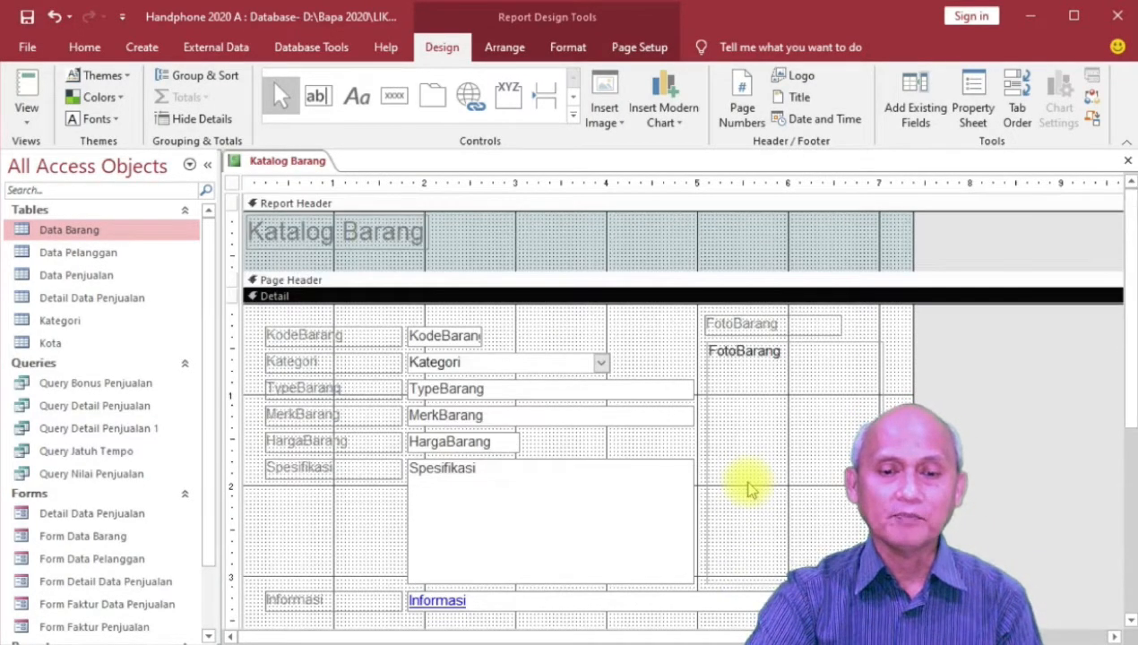
Format all eight field labels in the Detail section, including FotoBarang, in bold dark red.
left_click(352, 336)
left_click(349, 363, "shift")
left_click(341, 391, "shift")
left_click(335, 414, "shift")
left_click(333, 442, "shift")
left_click(341, 472, "shift")
left_click(303, 601, "shift")
left_click(752, 326, "shift")
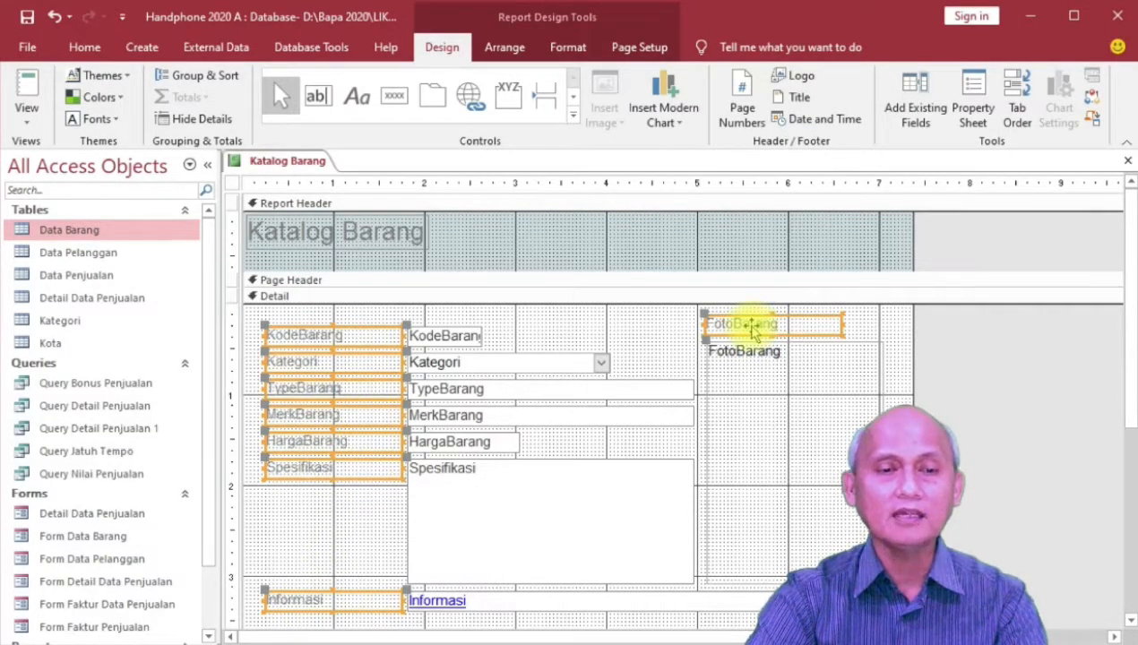
left_click(84, 49)
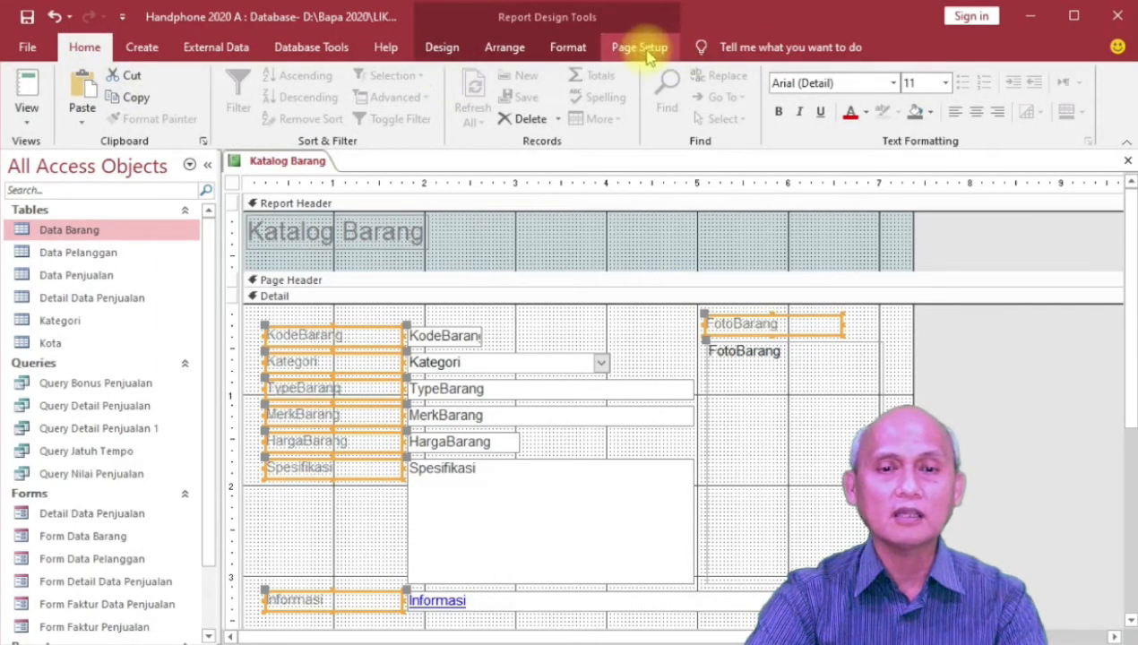
left_click(568, 47)
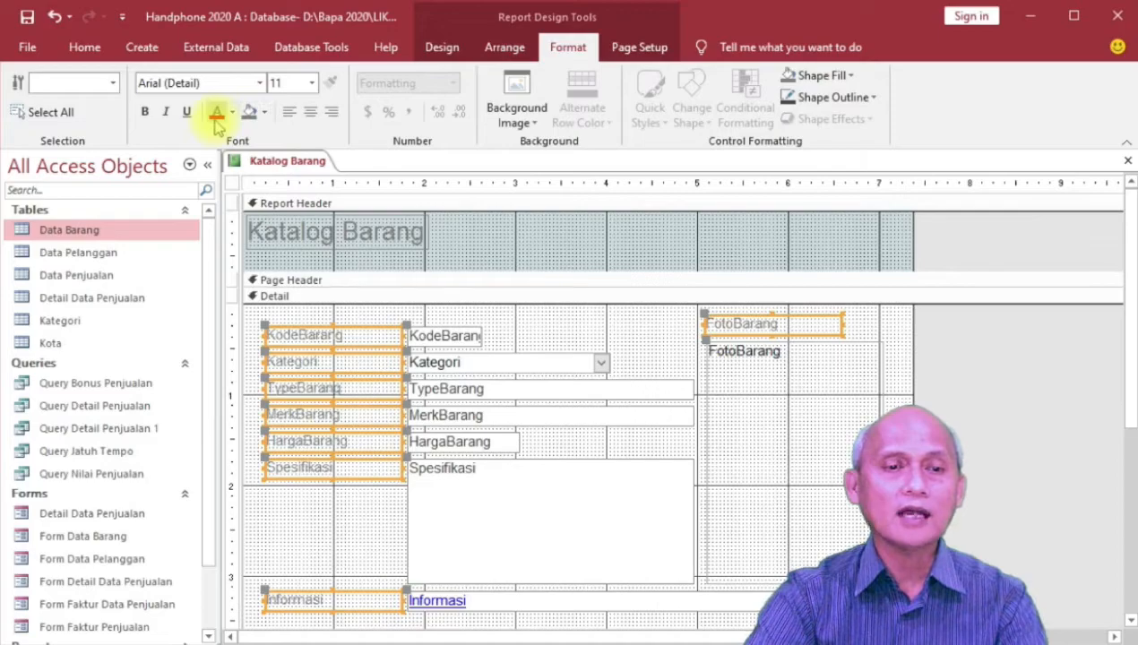
left_click(232, 112)
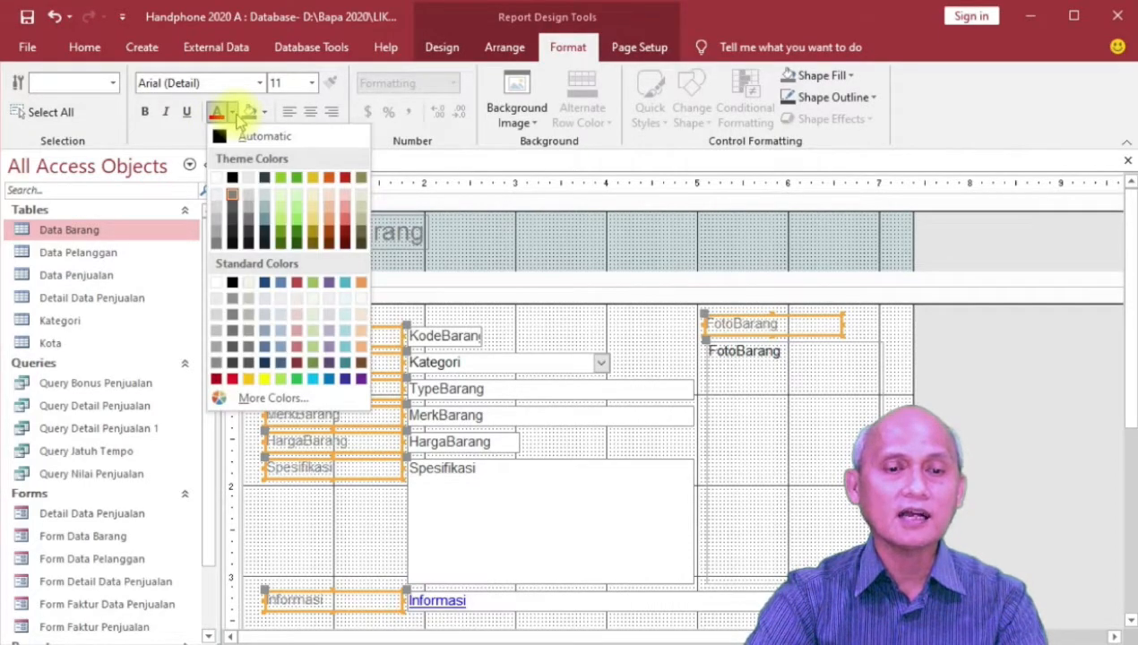
left_click(345, 238)
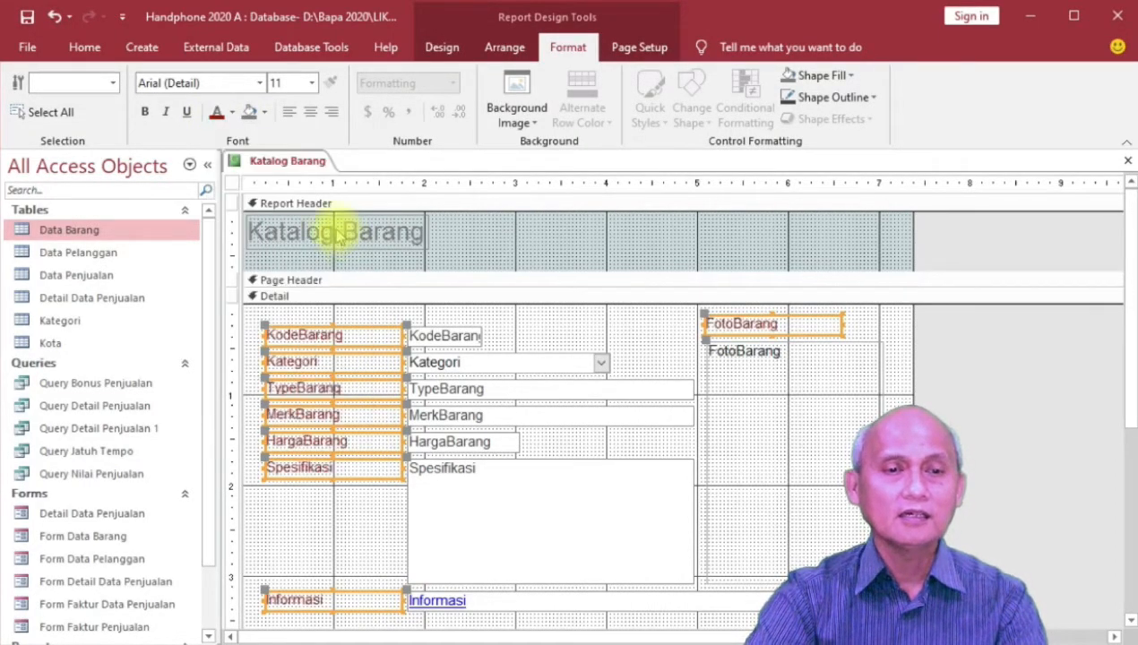
left_click(145, 114)
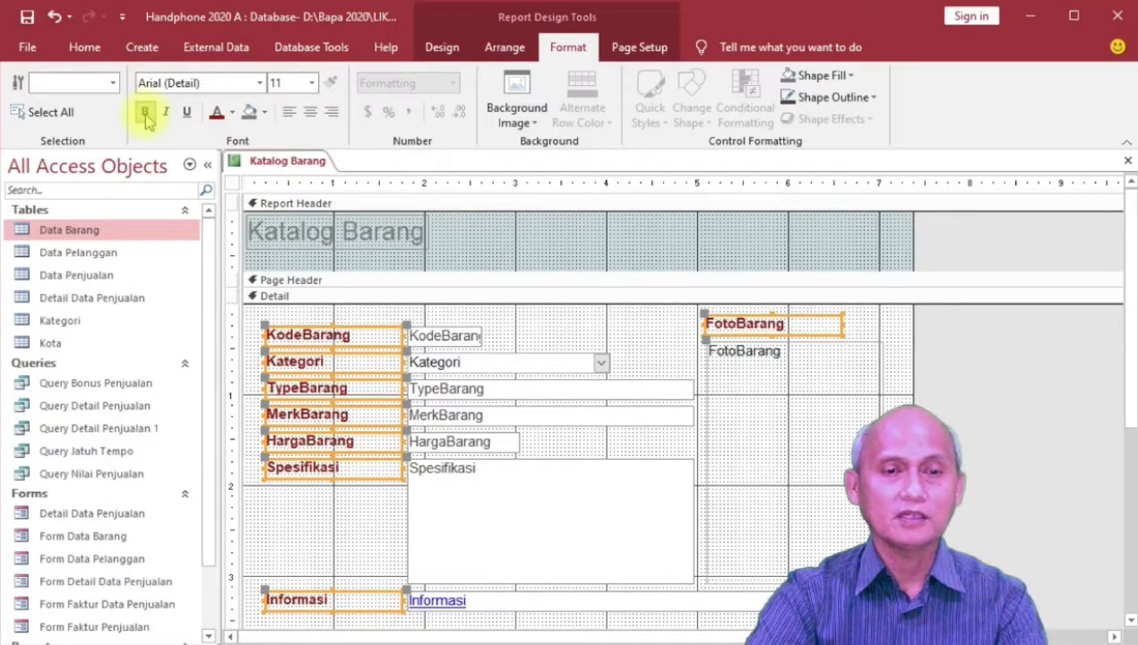
Format the data boxes in the Detail section, from KodeBarang to Informasi and including FotoBarang, in dark red italics.
left_click(400, 312)
left_click(439, 338)
left_click(473, 363, "shift")
left_click(475, 418, "shift")
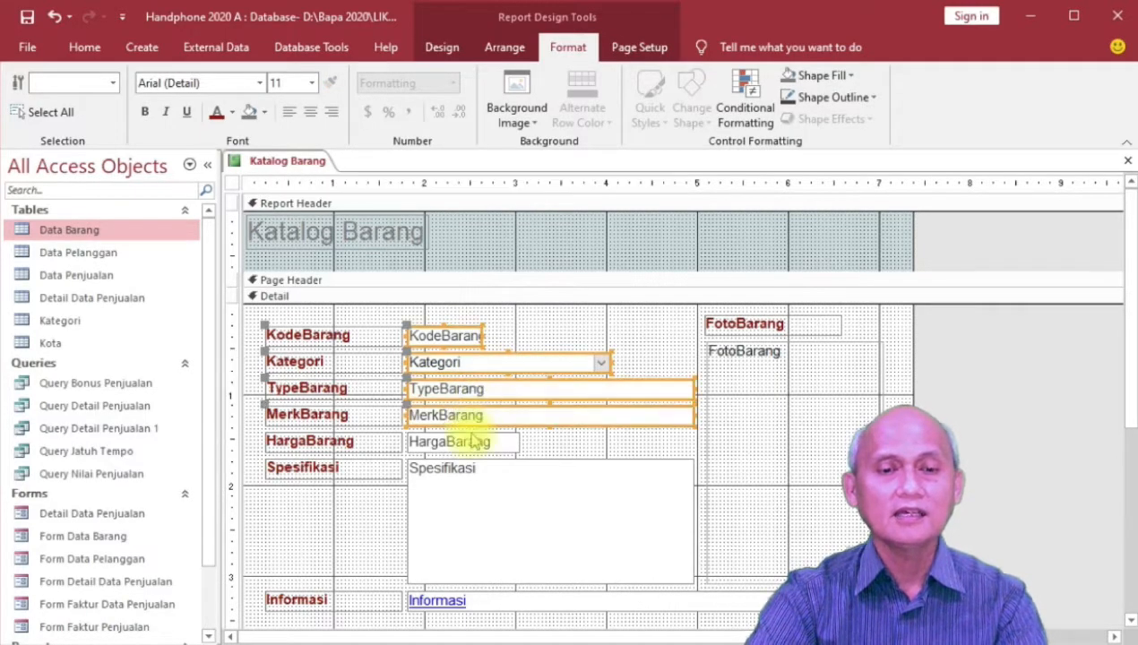
left_click(469, 443, "shift")
left_click(477, 477, "shift")
left_click(771, 515, "shift")
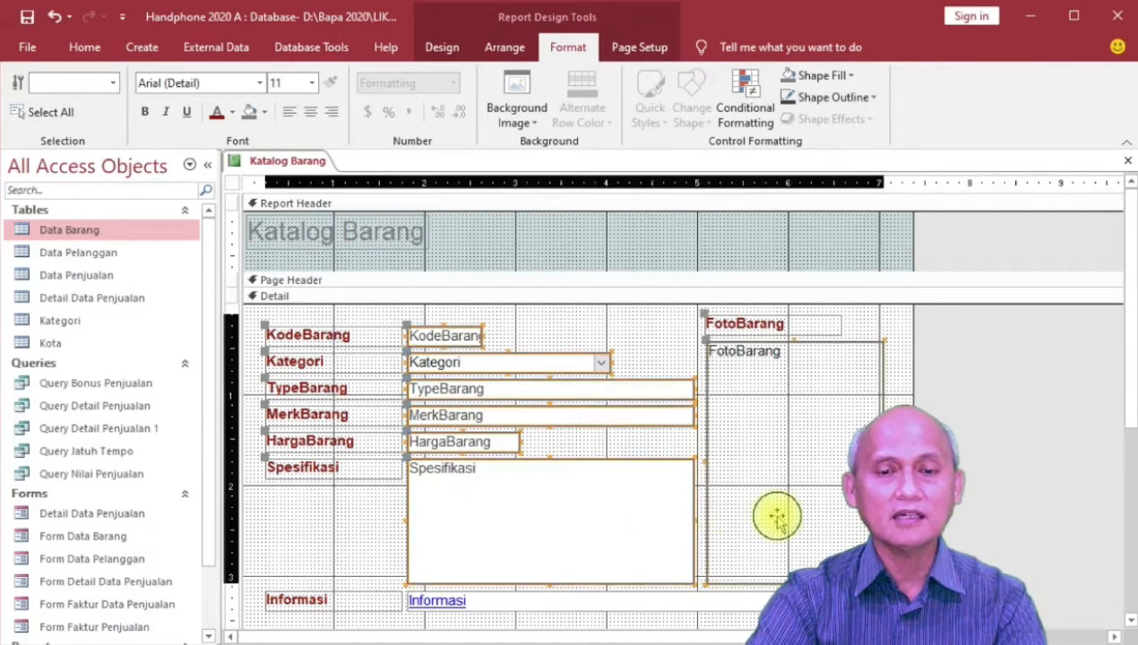
left_click(609, 610, "shift")
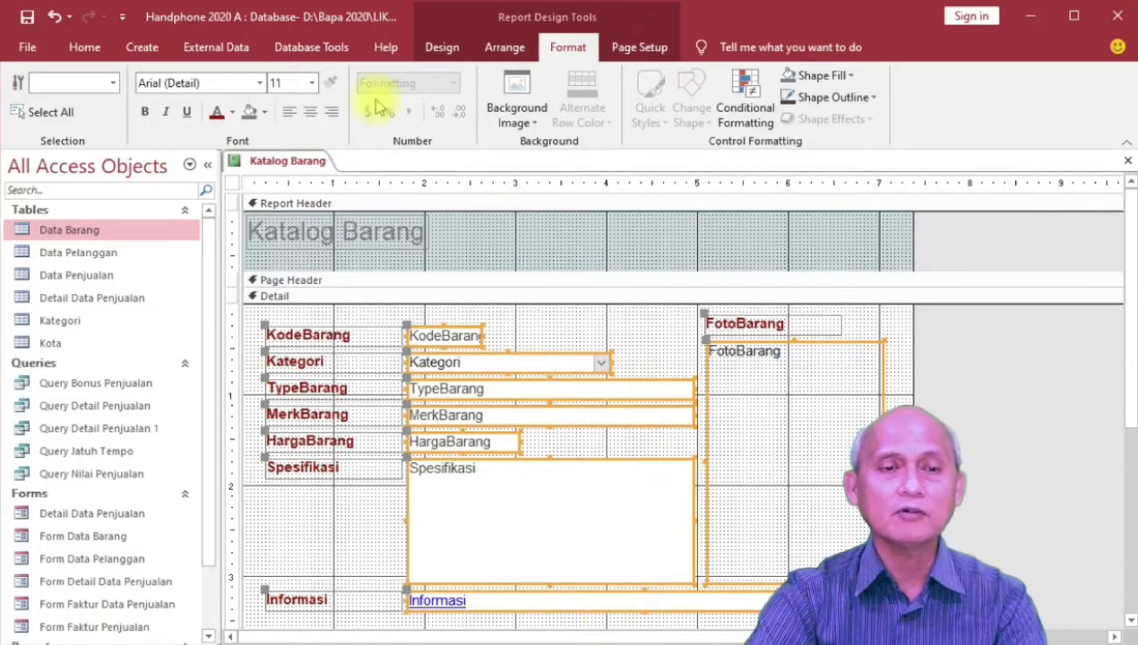
left_click(165, 111)
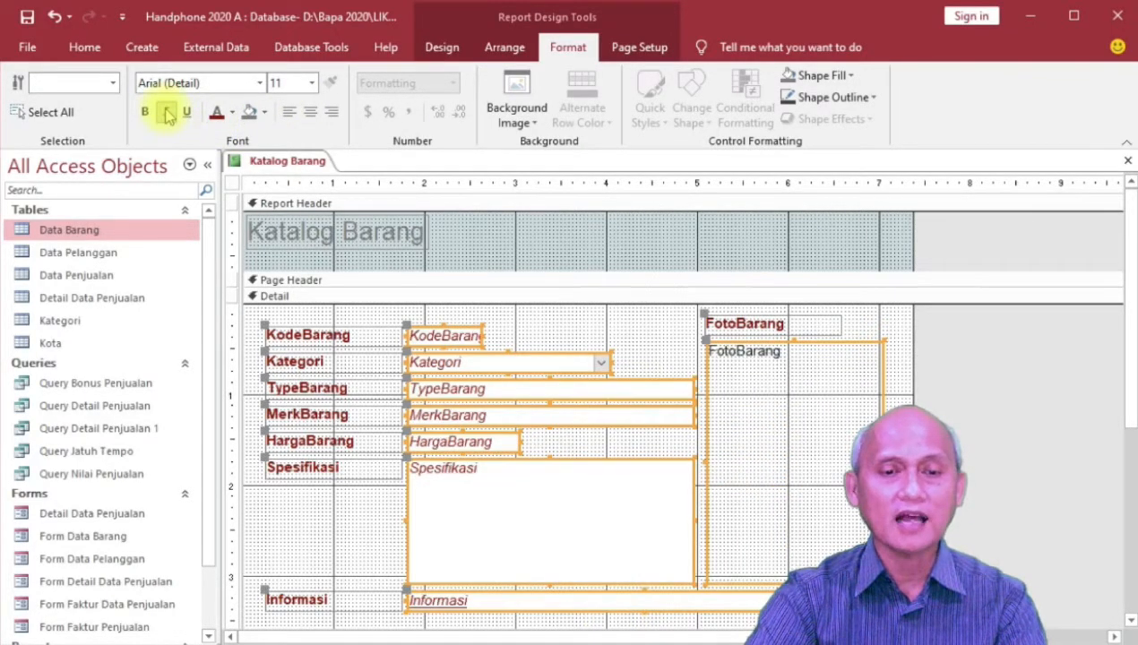
Set the outline colour of the FotoBarang image frame to Red, Accent 5, Darker 25%.
left_click(335, 528)
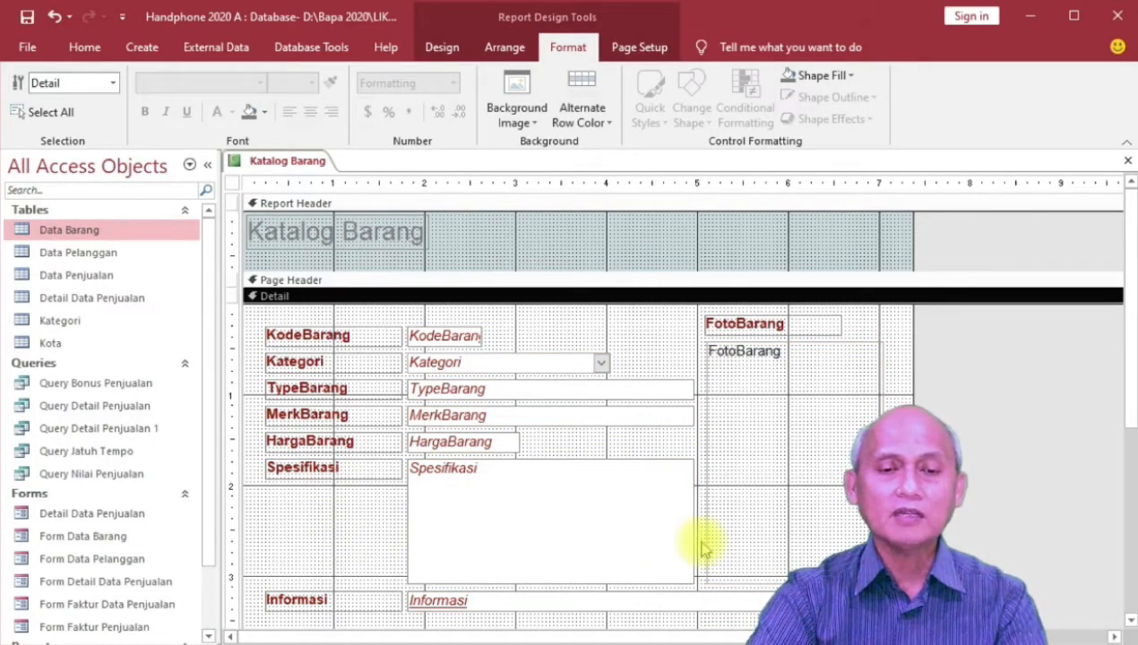
left_click(767, 522)
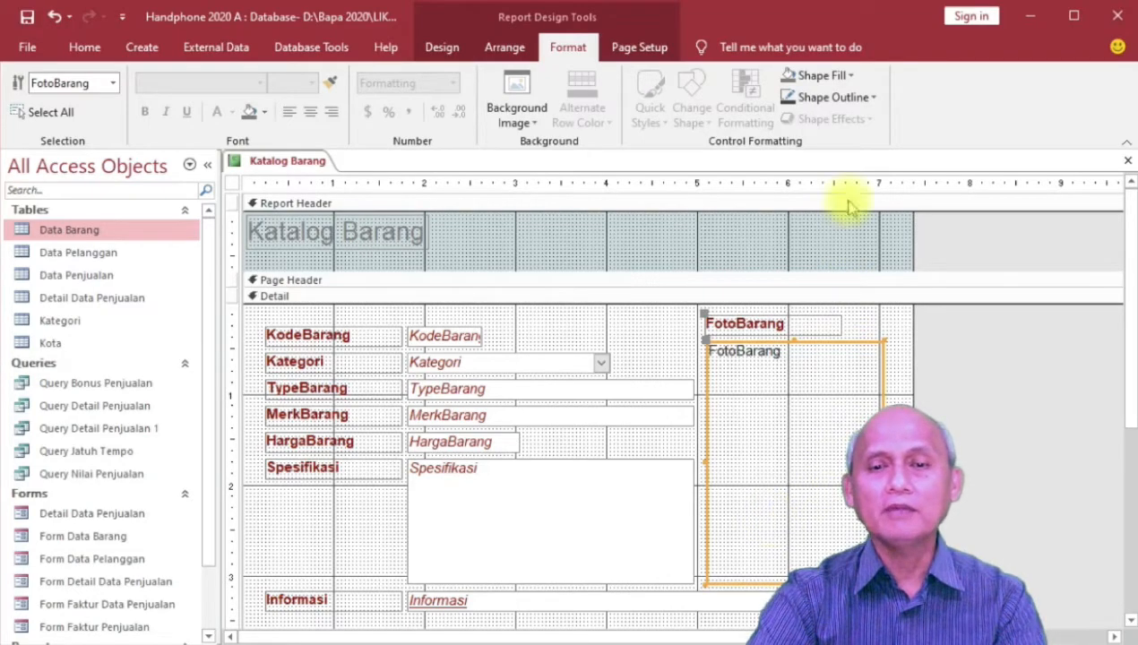
left_click(876, 99)
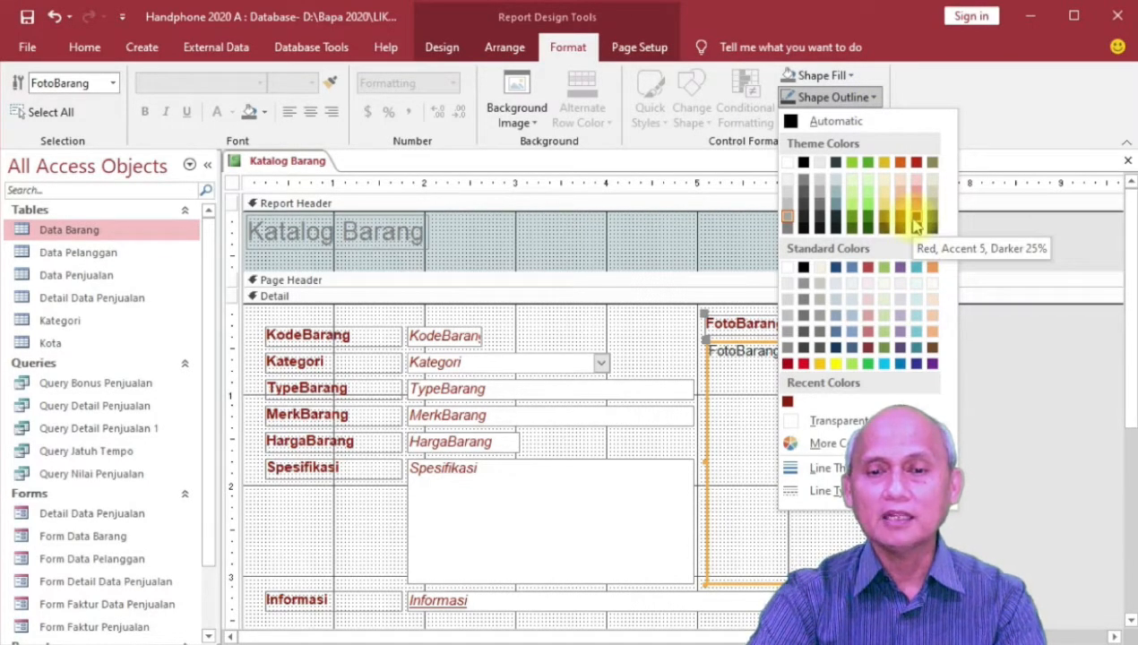
left_click(916, 228)
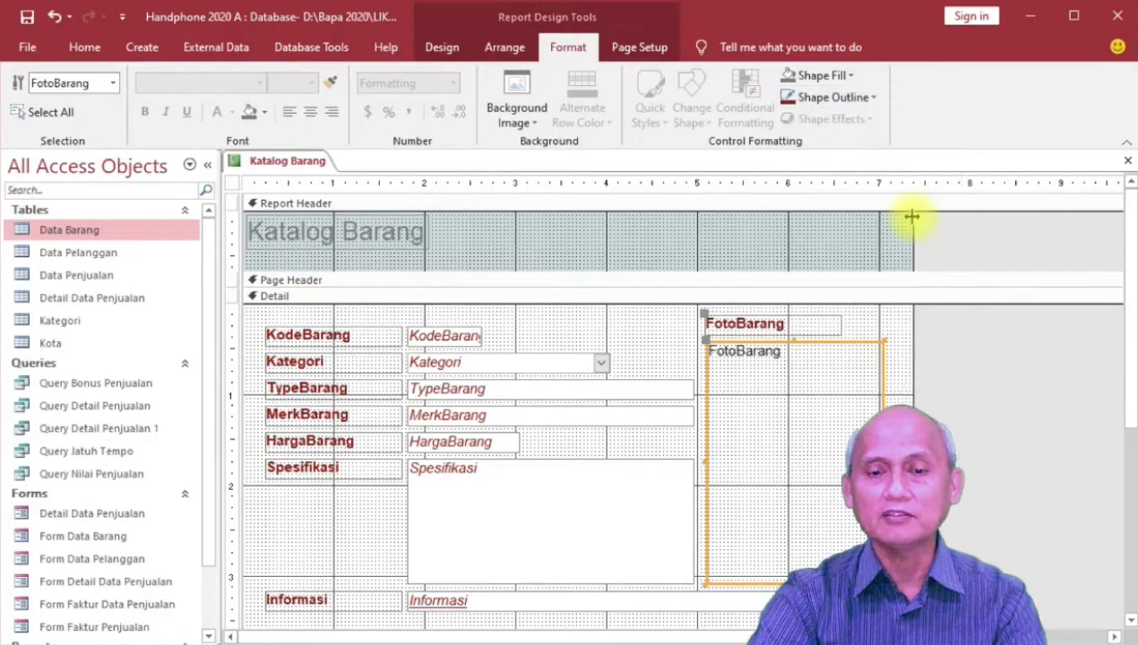
left_click(865, 317)
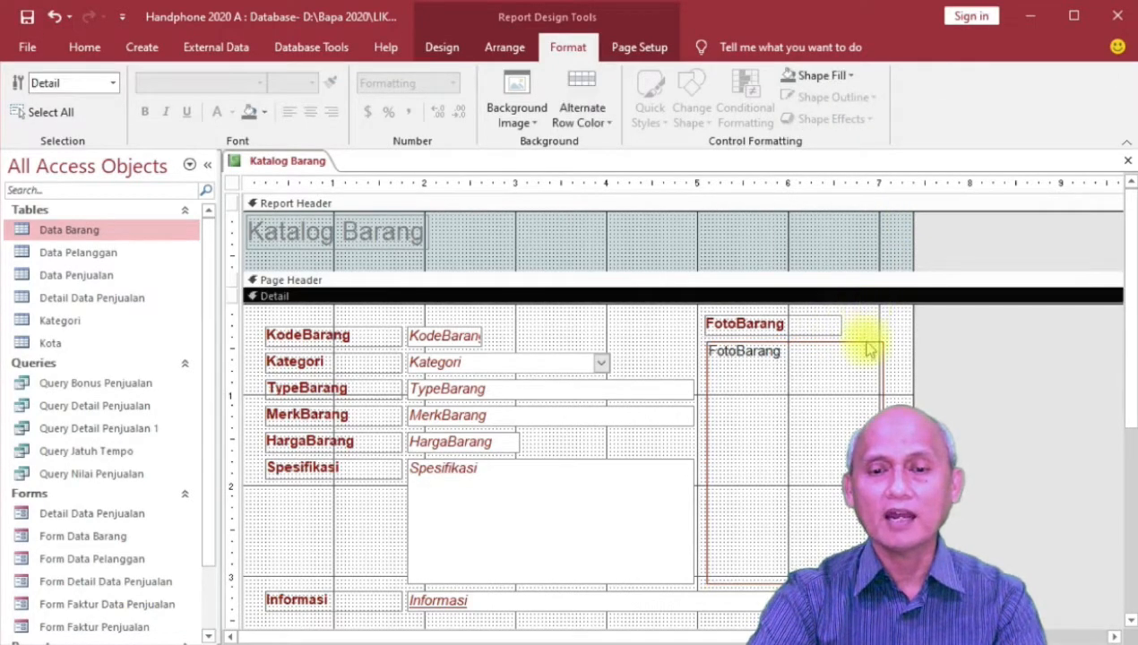
Apply a thicker outline to the FotoBarang image frame.
left_click(869, 352)
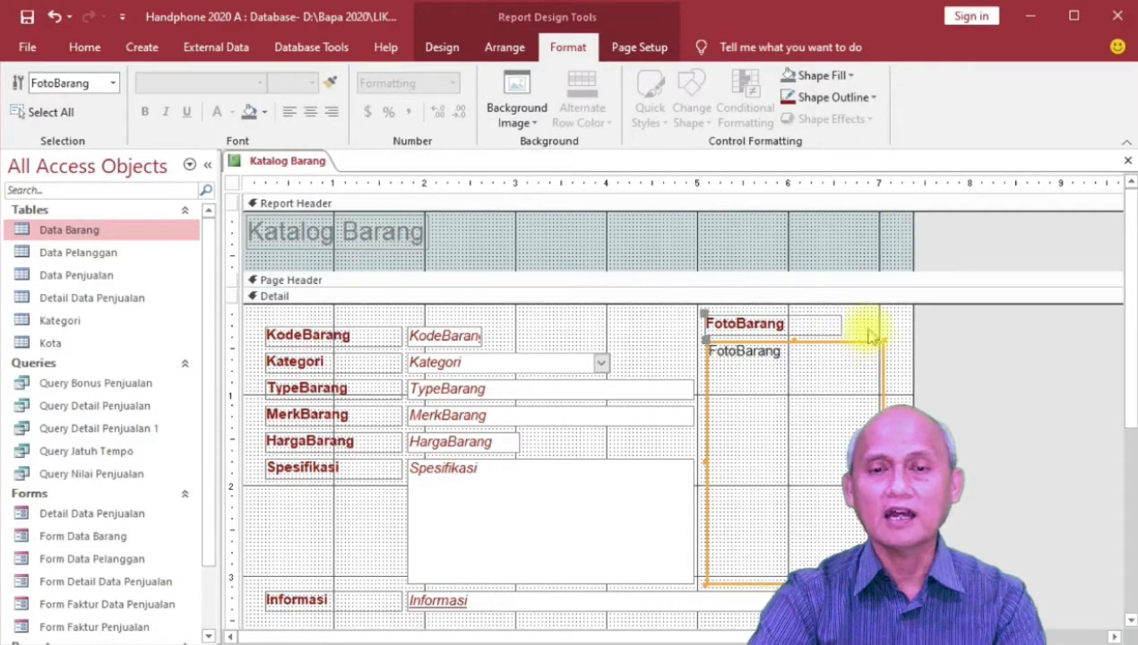
left_click(873, 103)
mouse_move(824, 466)
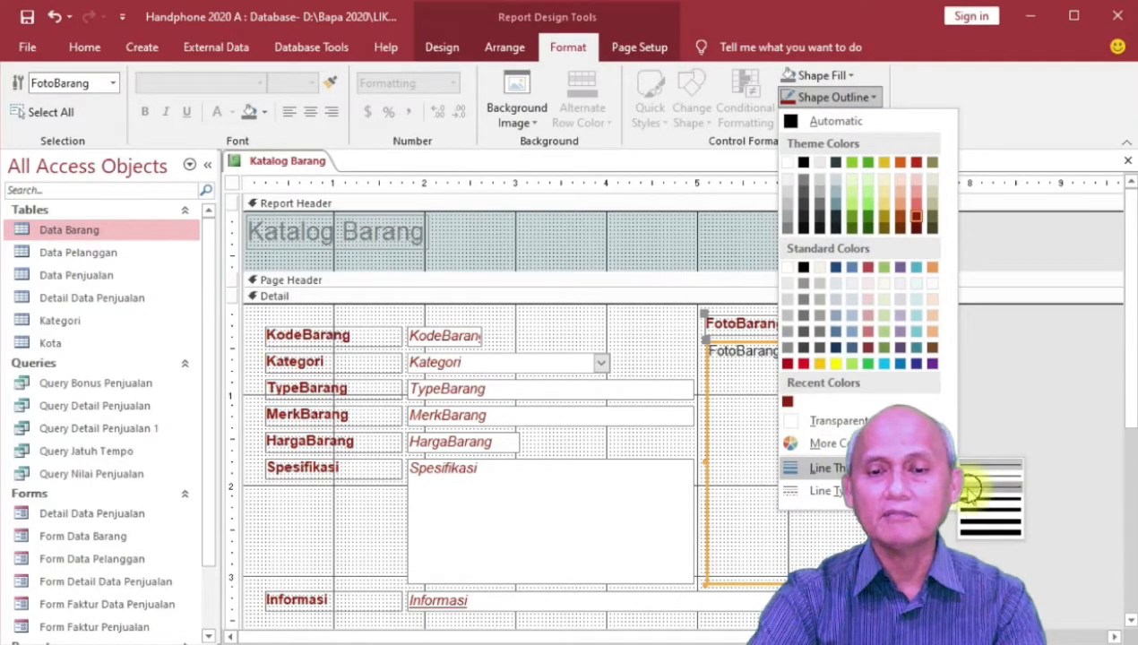
left_click(972, 491)
left_click(578, 327)
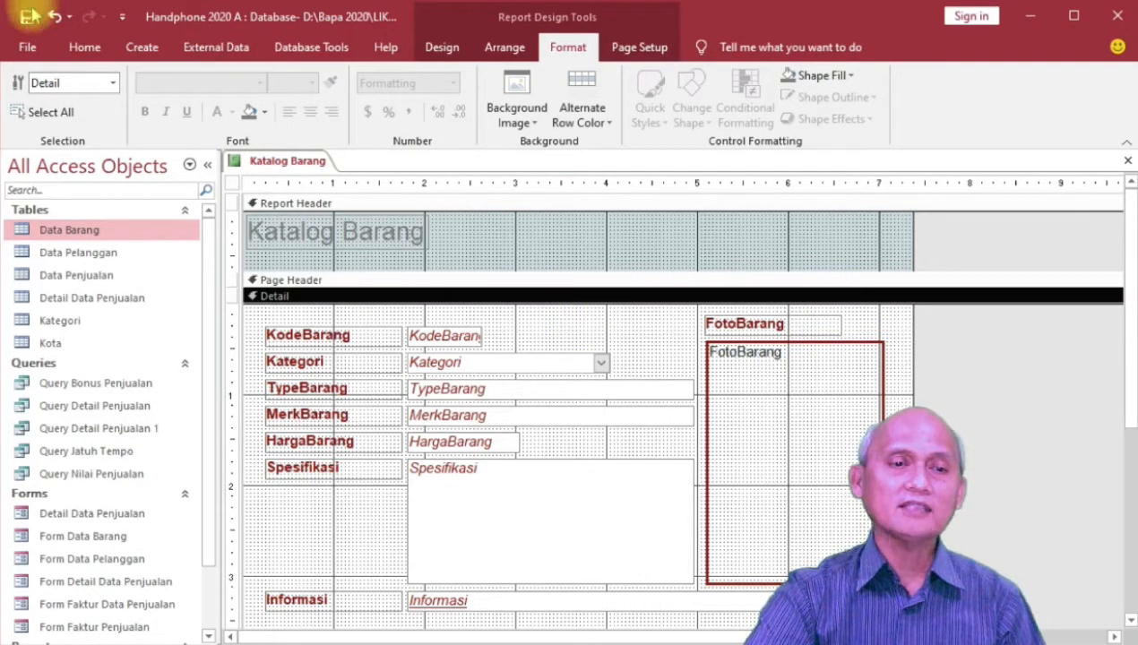
Open the Katalog Barang print preview with two pages side by side and examine the first page's records up close.
left_click(85, 49)
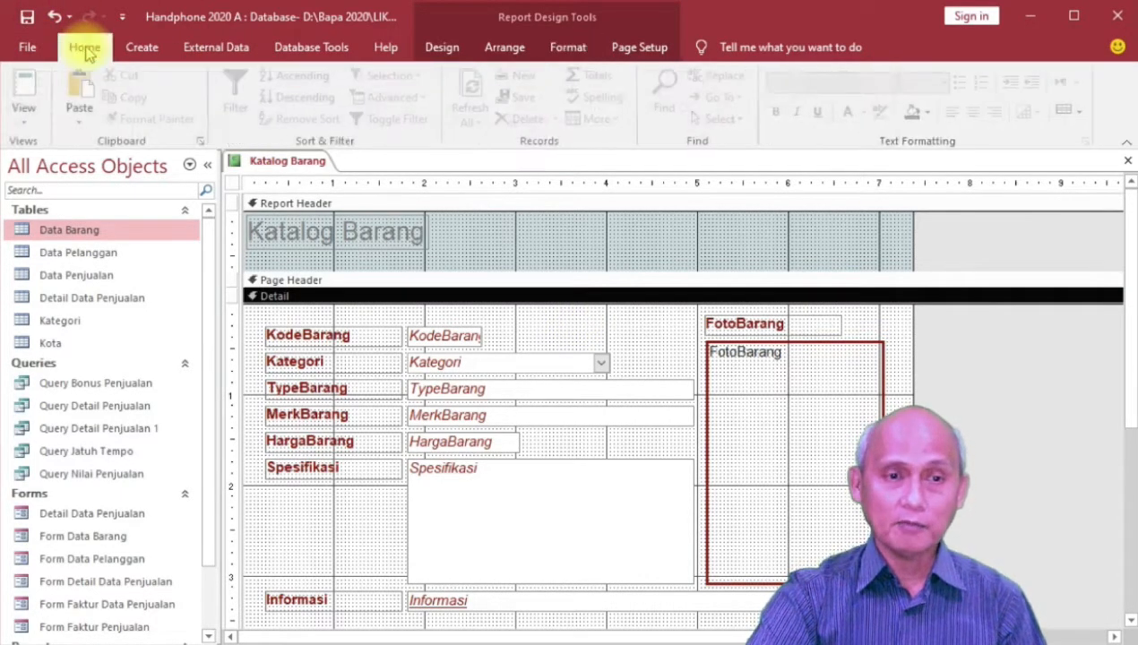
left_click(27, 115)
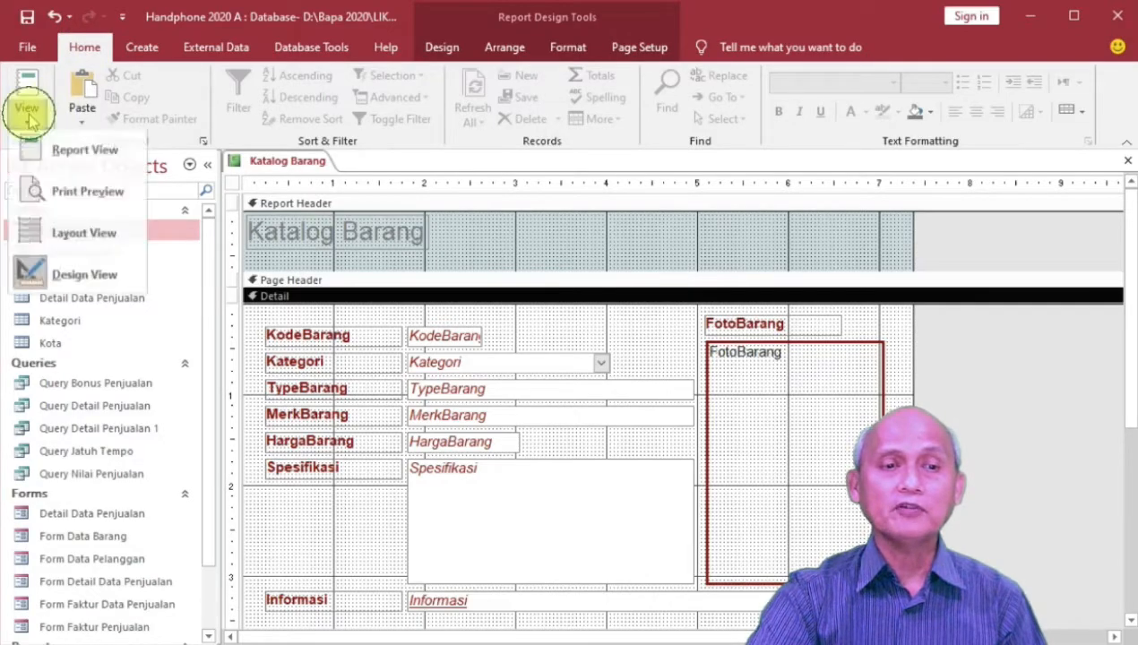
left_click(35, 190)
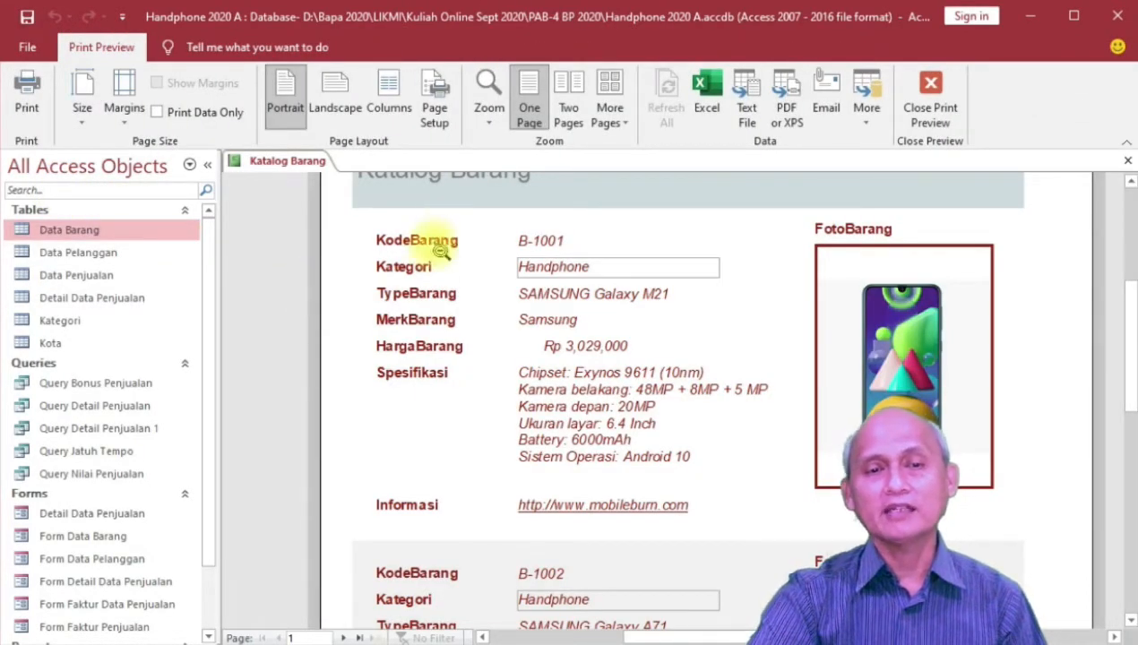
left_click(567, 108)
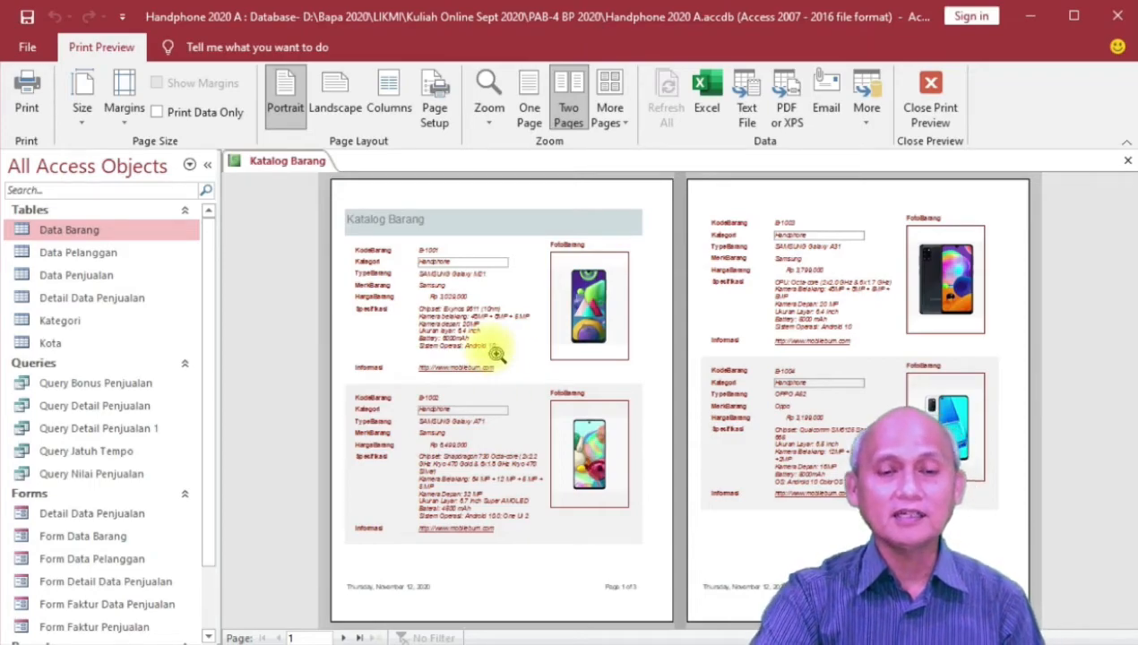
left_click(412, 196)
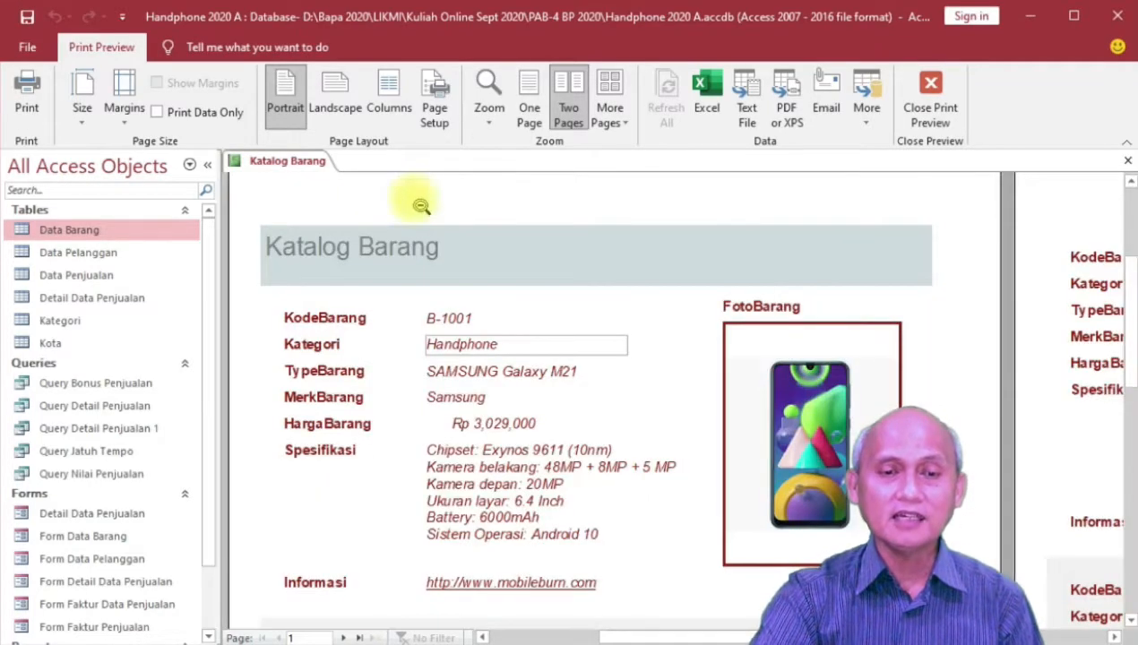
scroll(462, 374, "down", 1)
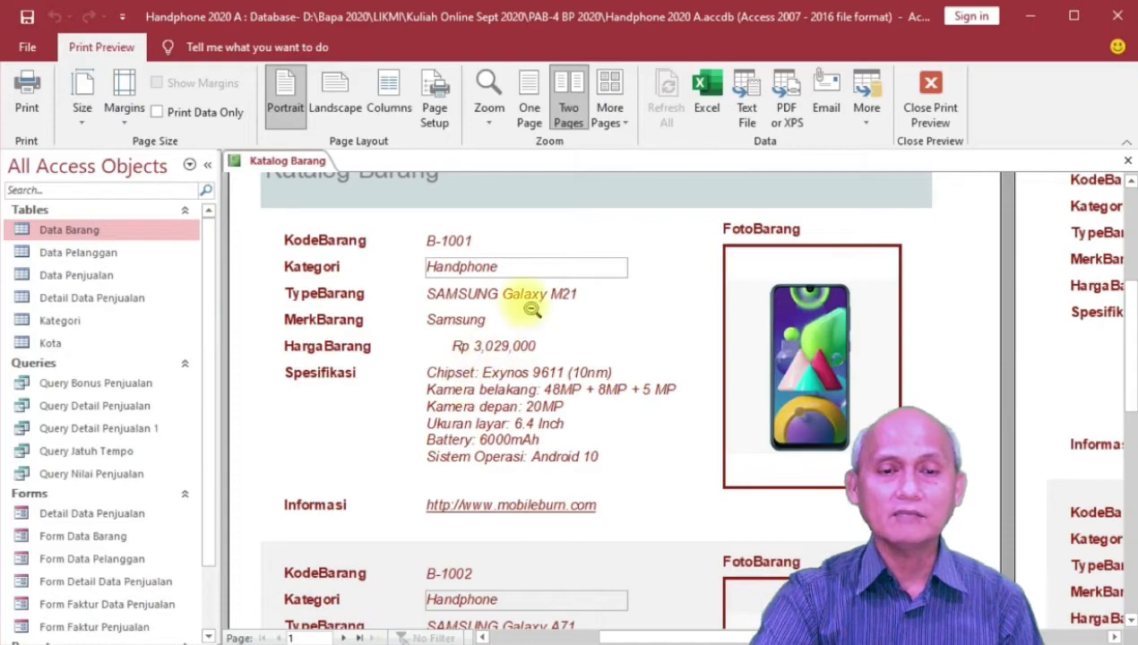
scroll(532, 309, "down", 5)
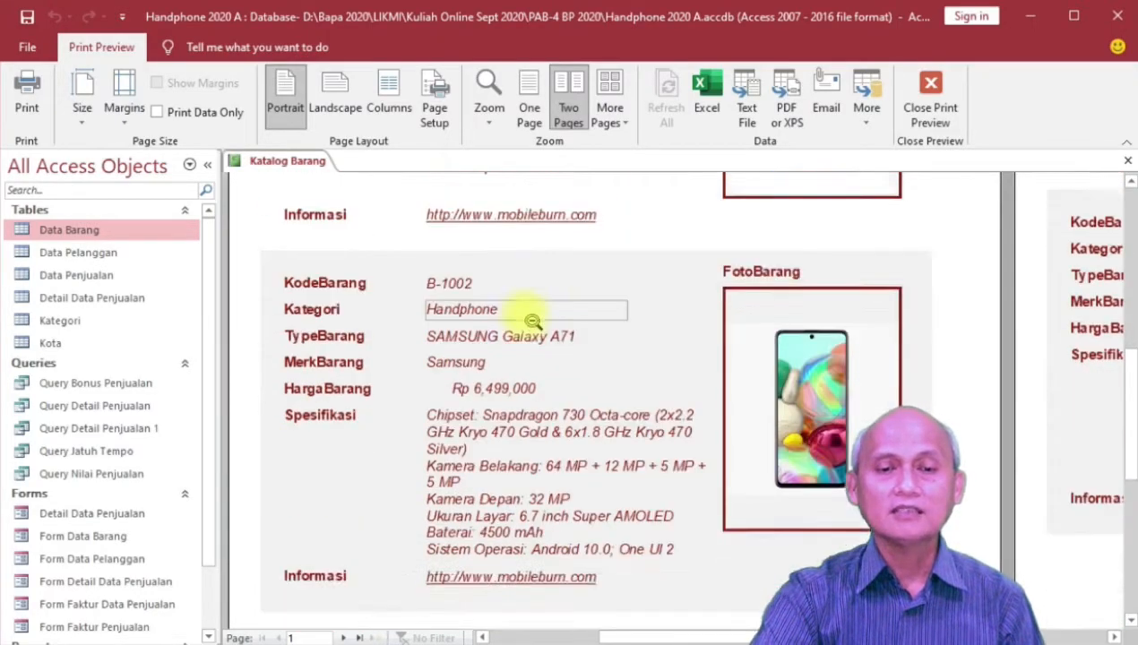
scroll(532, 321, "up", 4)
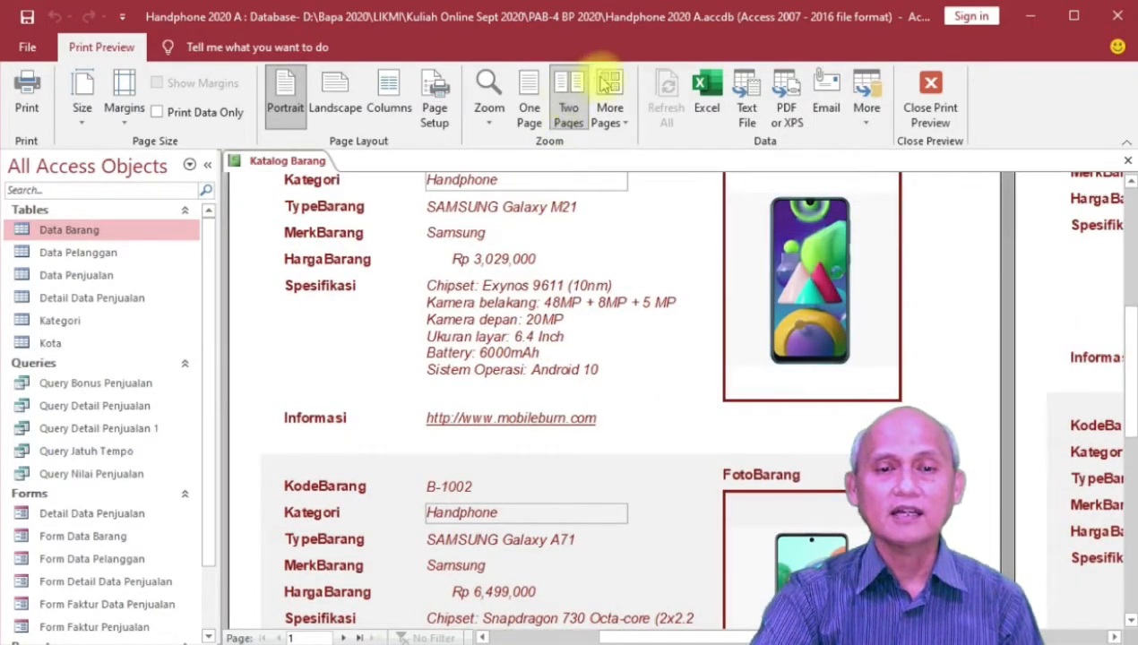
View four pages of the report at once, return to two pages, and close the print preview.
left_click(607, 83)
left_click(630, 142)
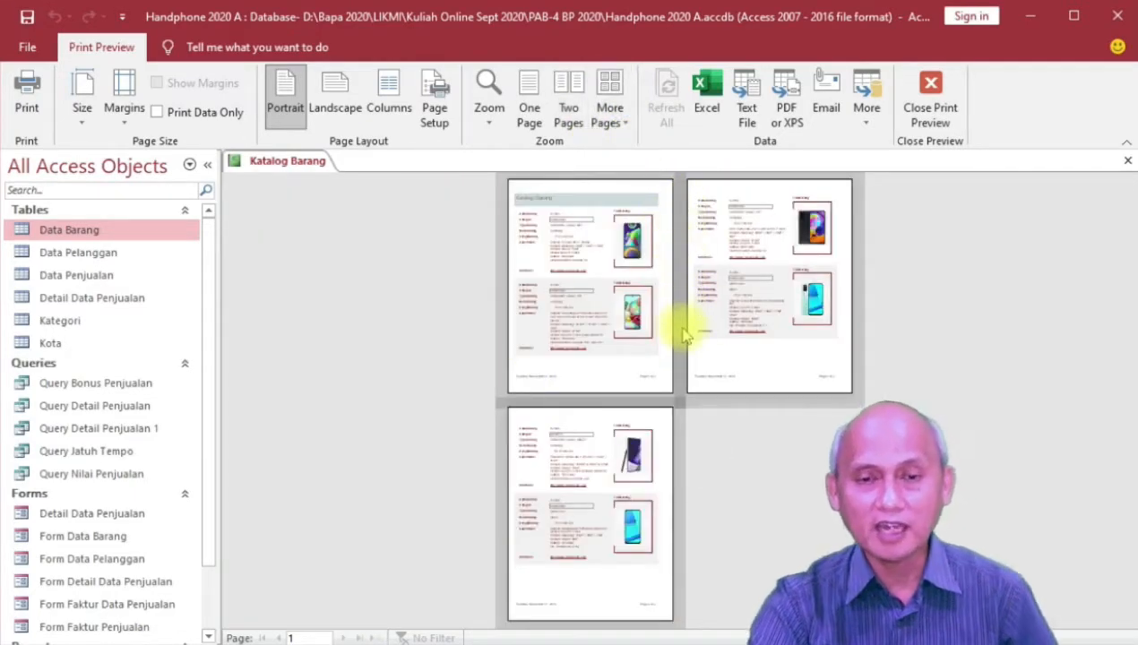
left_click(569, 96)
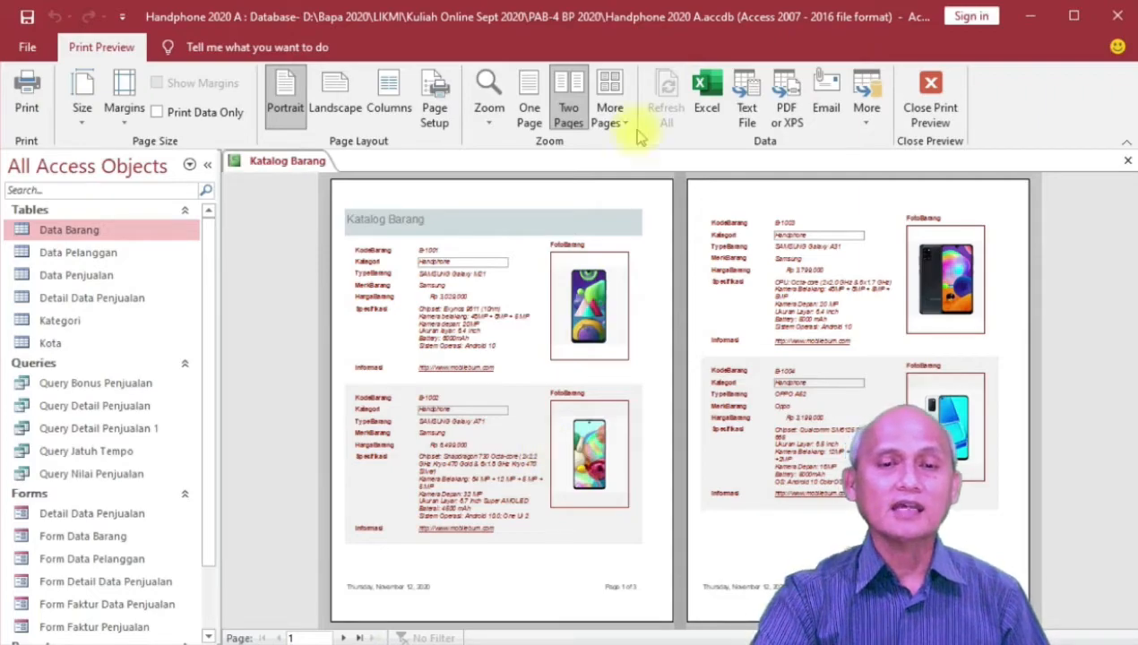
left_click(911, 106)
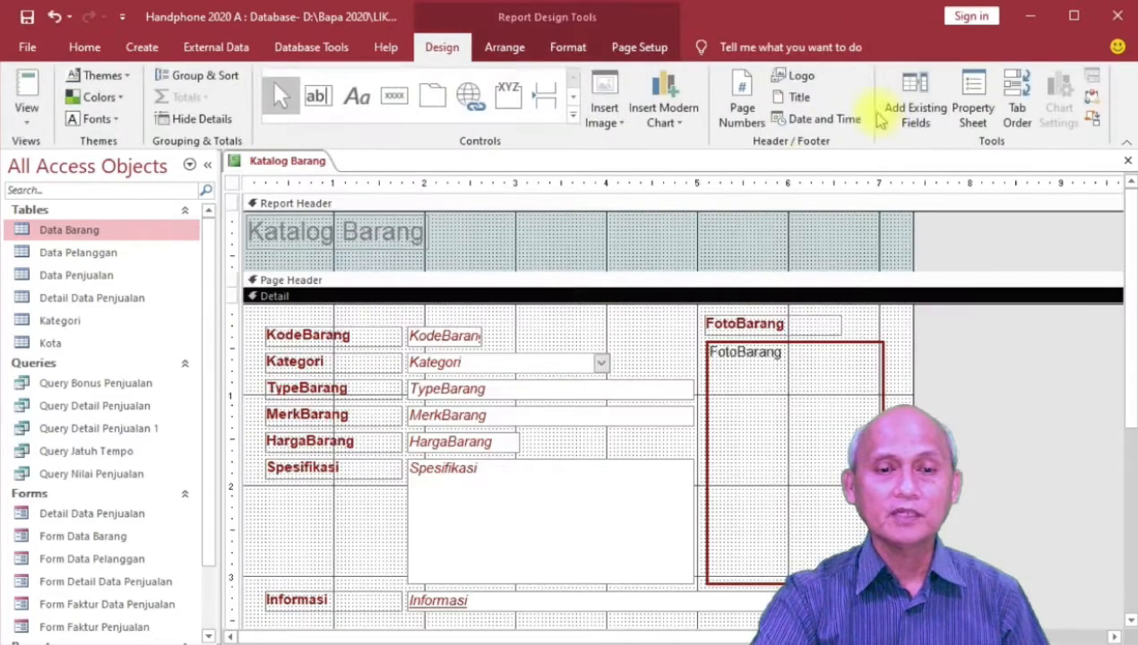
Extend the Report Header section to about 1.25 inches high and delete its Katalog Barang title.
left_click_drag(578, 273, 587, 326)
left_click(412, 240)
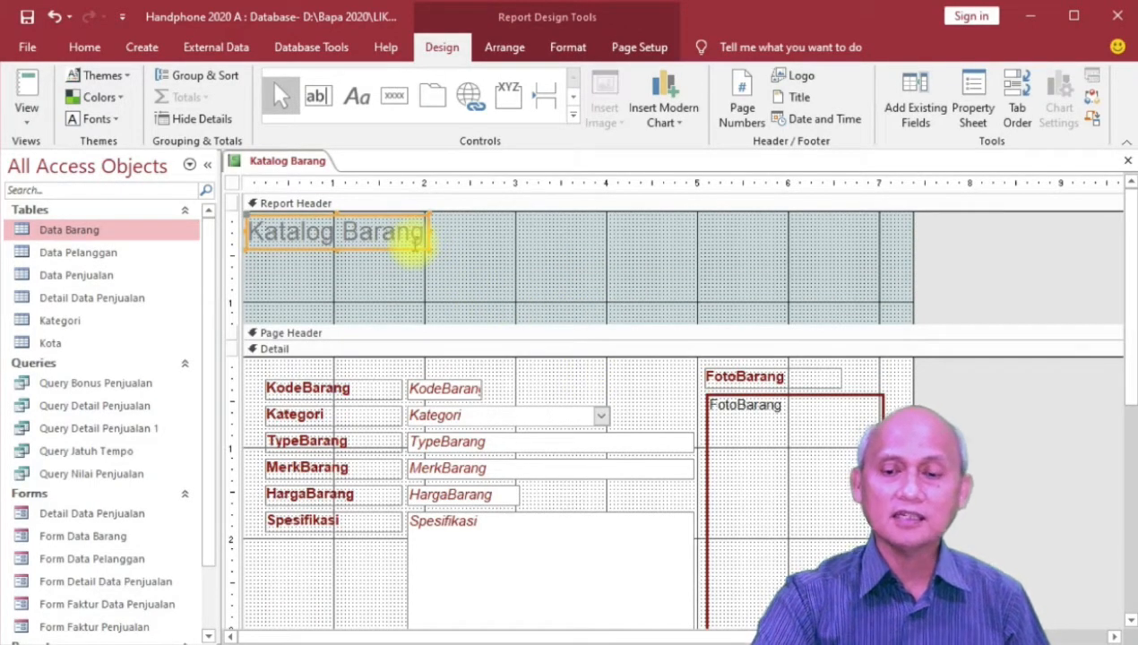
key("Delete")
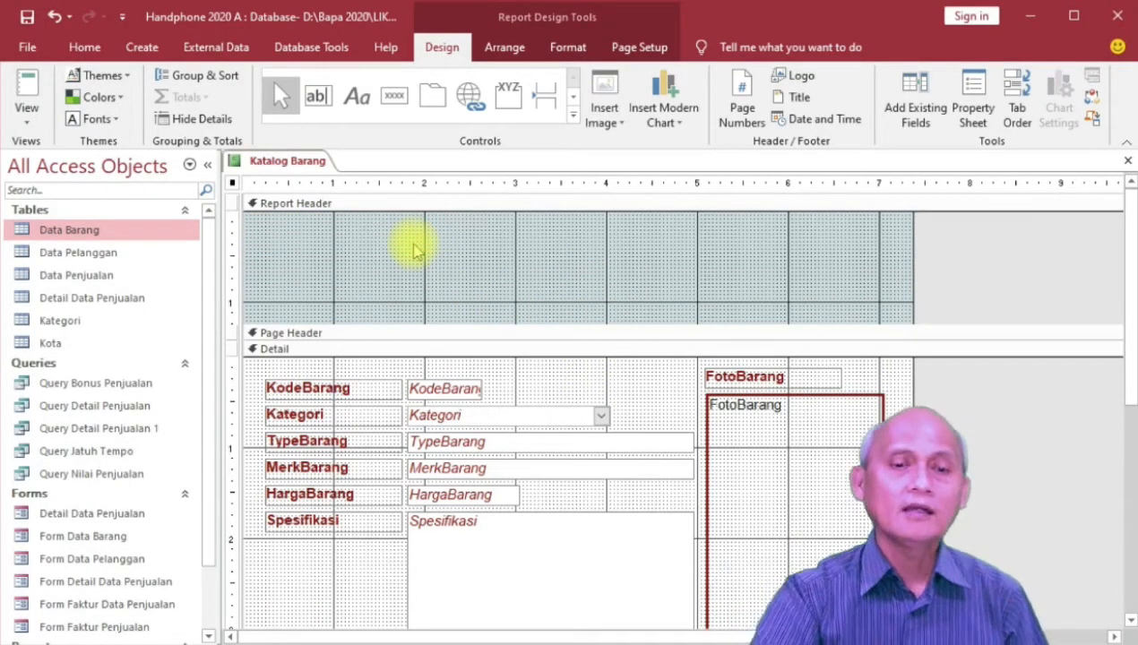
Fill the Report Header background with light orange and extend the section to about 1.35 inches high.
left_click(416, 201)
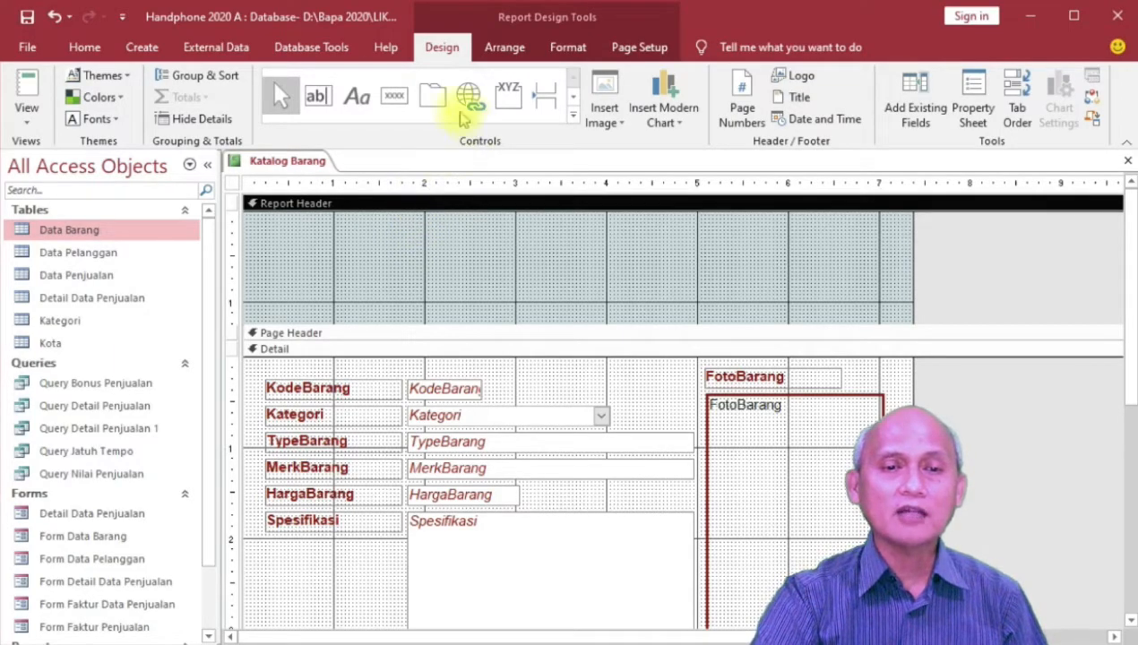
left_click(575, 55)
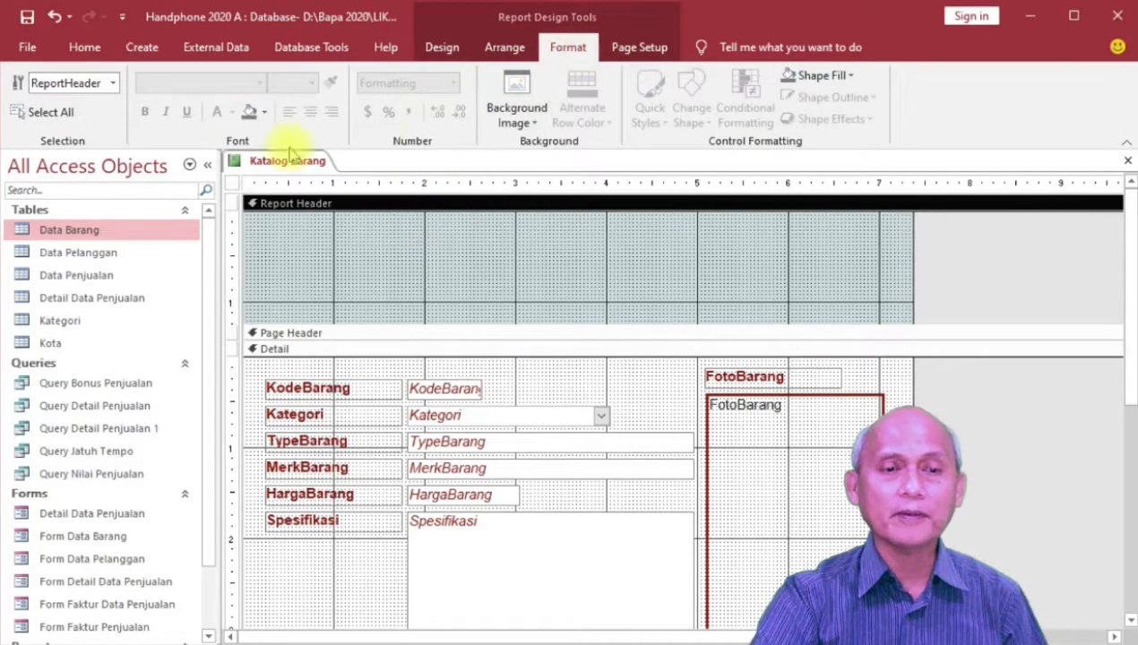
left_click(264, 113)
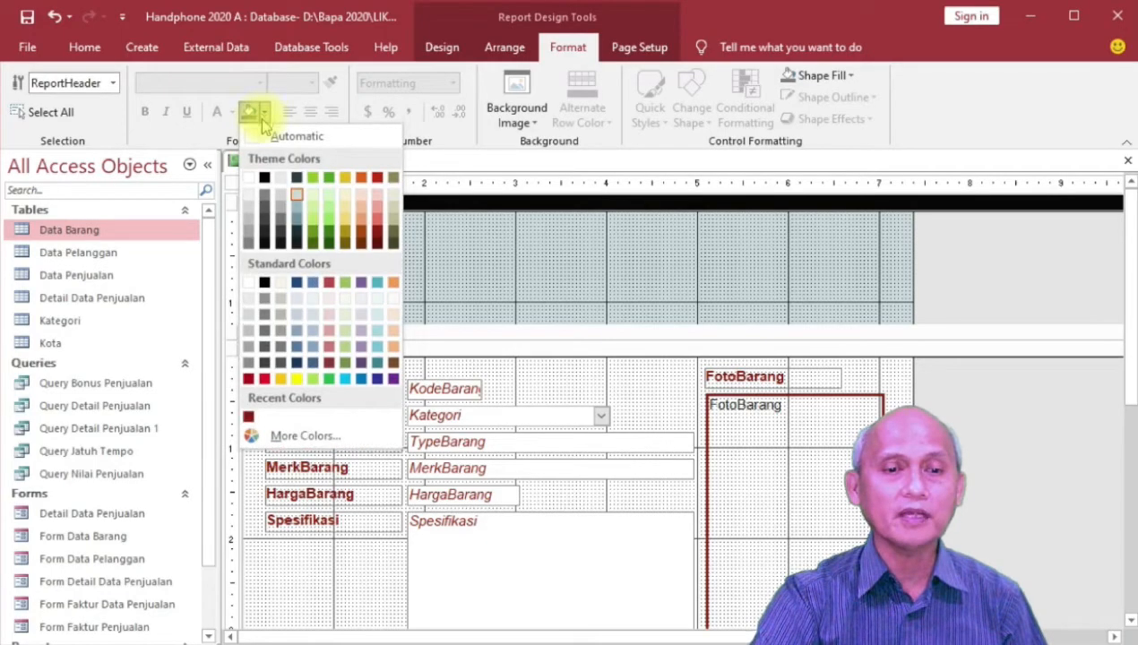
left_click(394, 299)
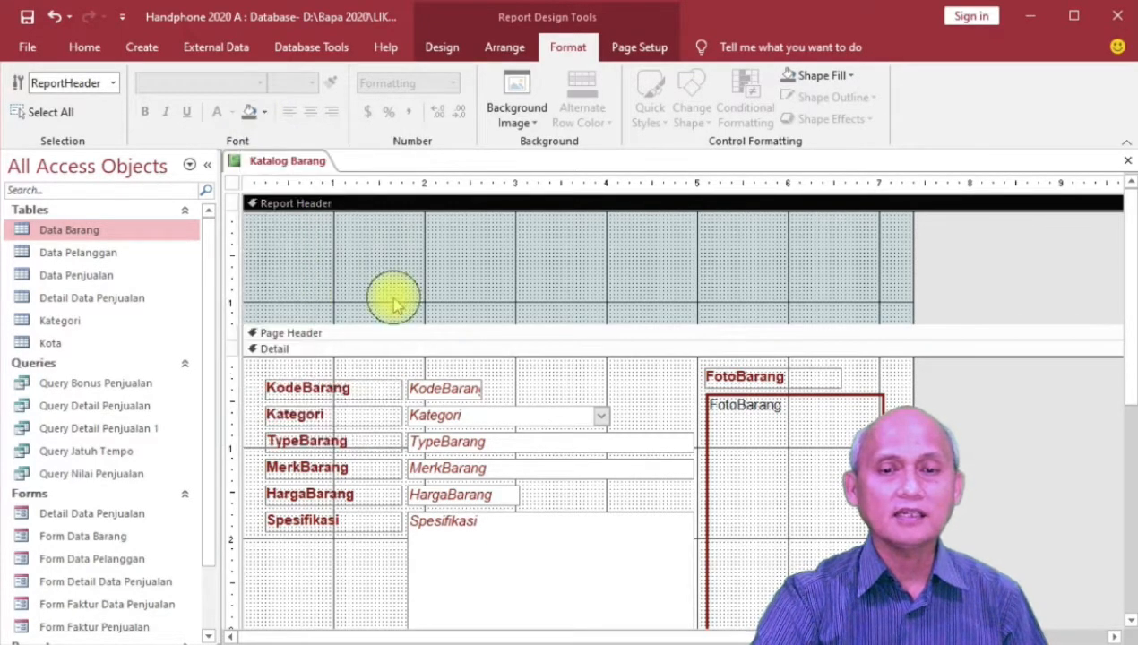
left_click(263, 112)
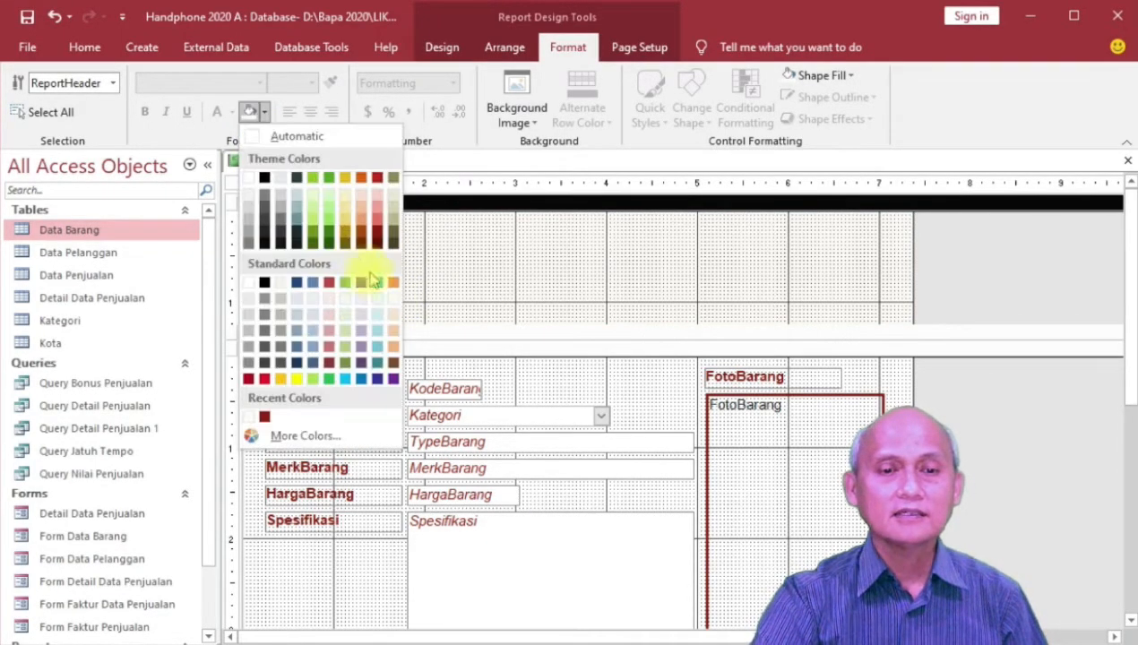
left_click(389, 314)
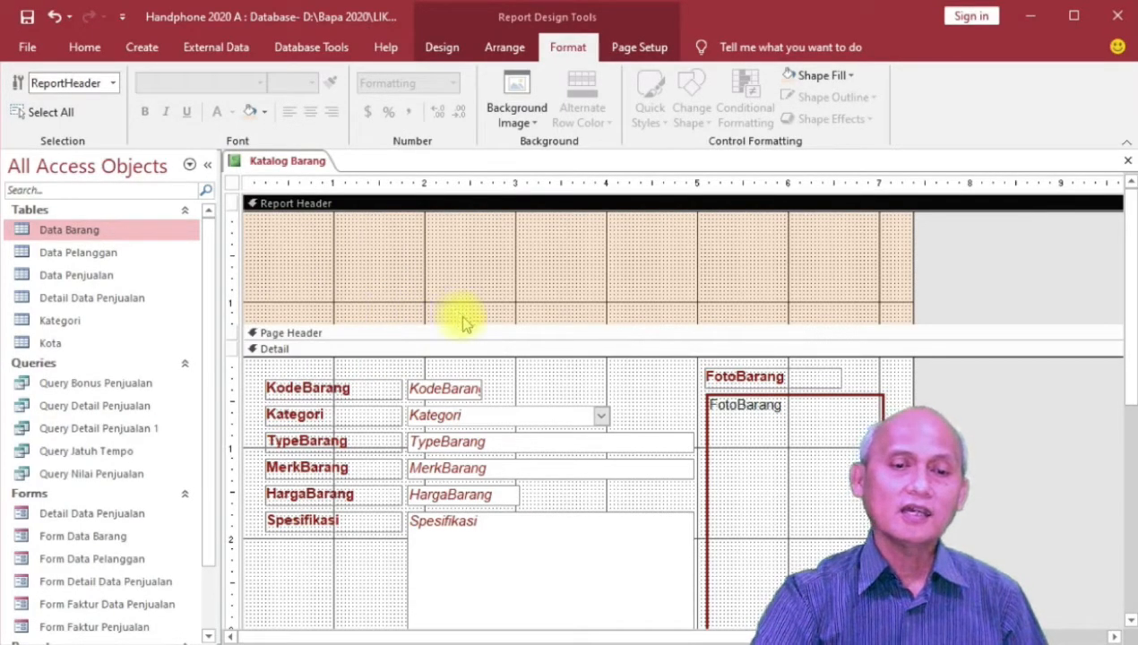
left_click_drag(463, 322, 464, 334)
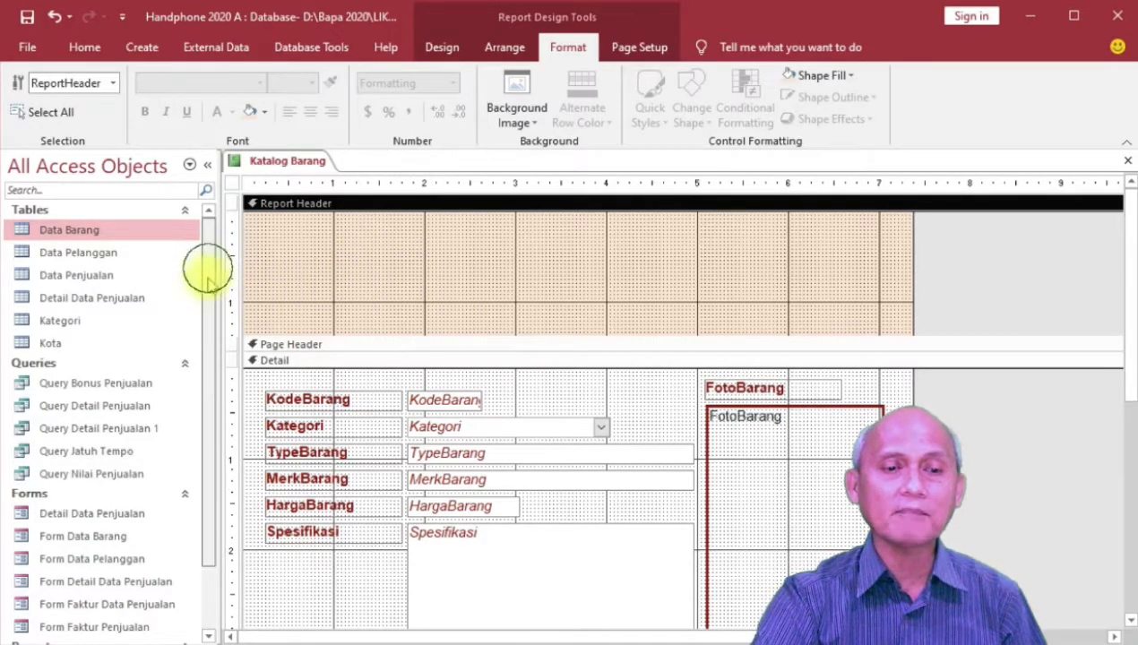
Open the Laporan Data Pelanggan report in Design view.
left_click_drag(205, 267, 235, 369)
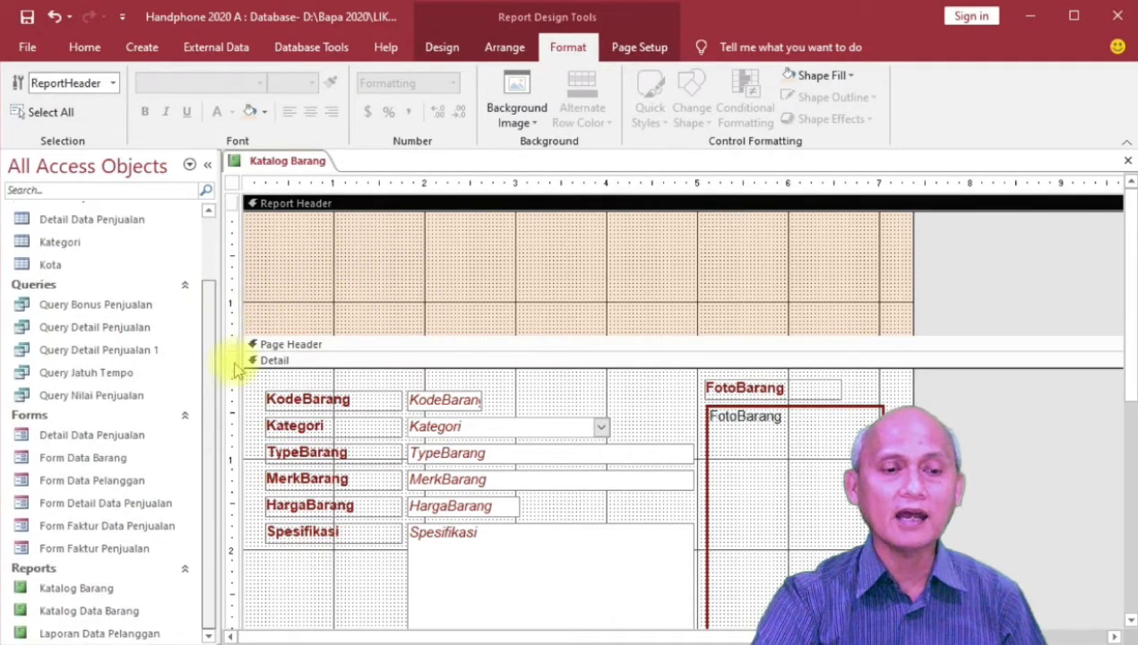
double_click(96, 633)
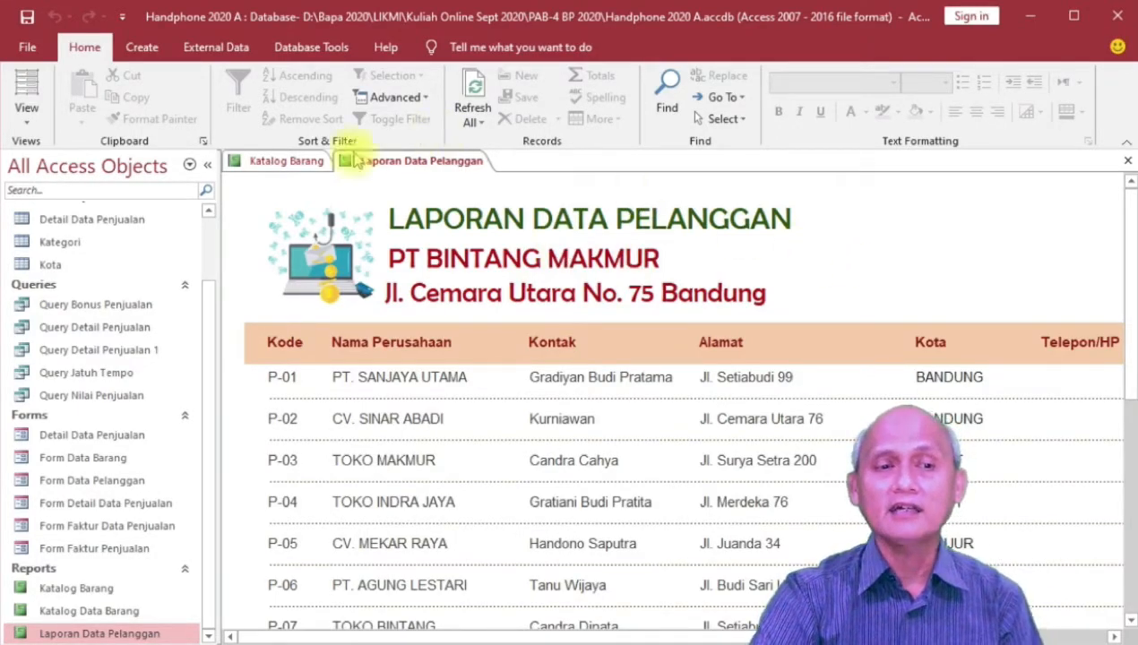
left_click(25, 112)
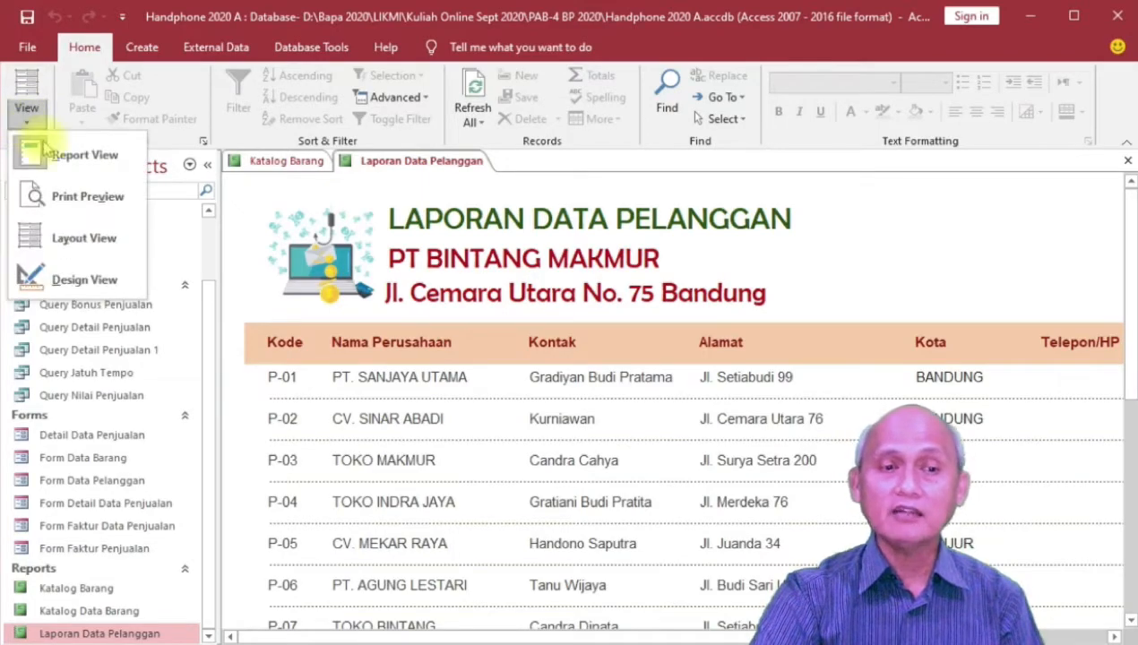
left_click(84, 280)
Copy the logo image and three heading lines from Laporan Data Pelanggan's report header into the Katalog Barang report header.
left_click(327, 237)
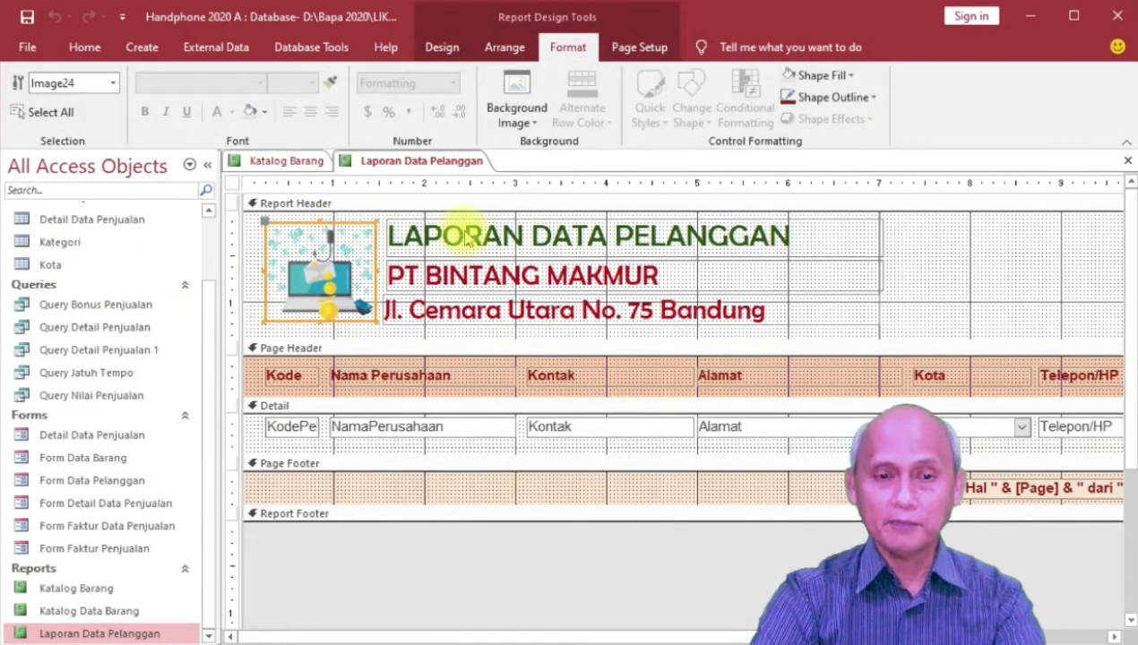
left_click(479, 235, "shift")
left_click(484, 275, "shift")
left_click(490, 313, "shift")
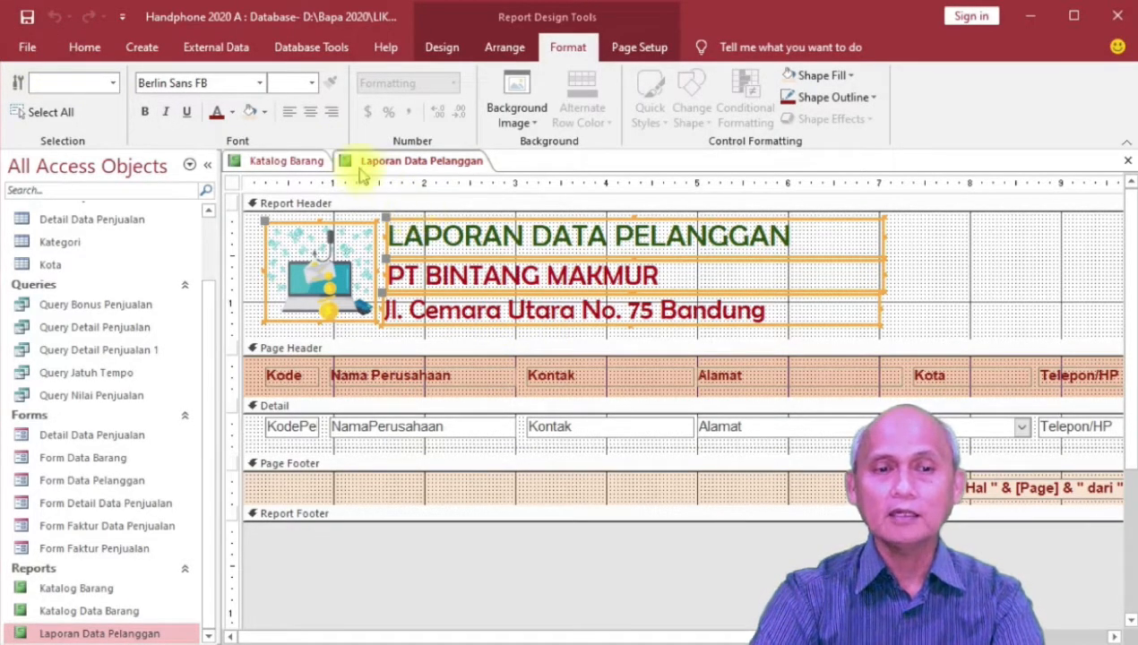
left_click(300, 161)
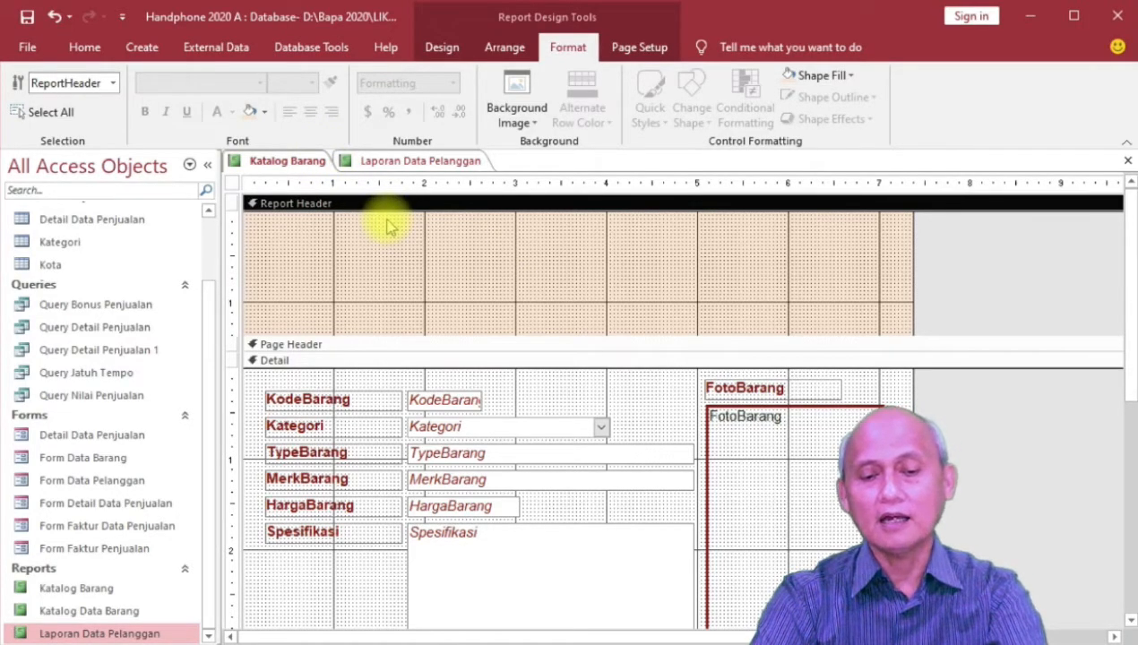
key("ctrl+v")
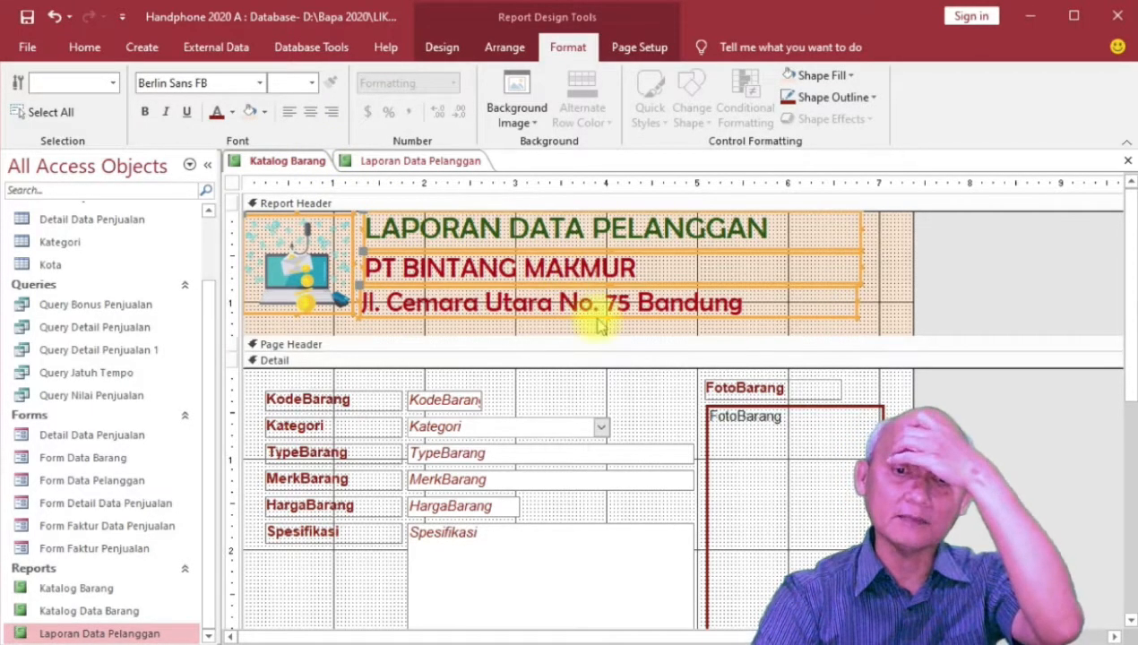
Inset the pasted logo and headings slightly within the Report Header and change the top heading to KATALOG BARANG.
left_click_drag(598, 323, 614, 329)
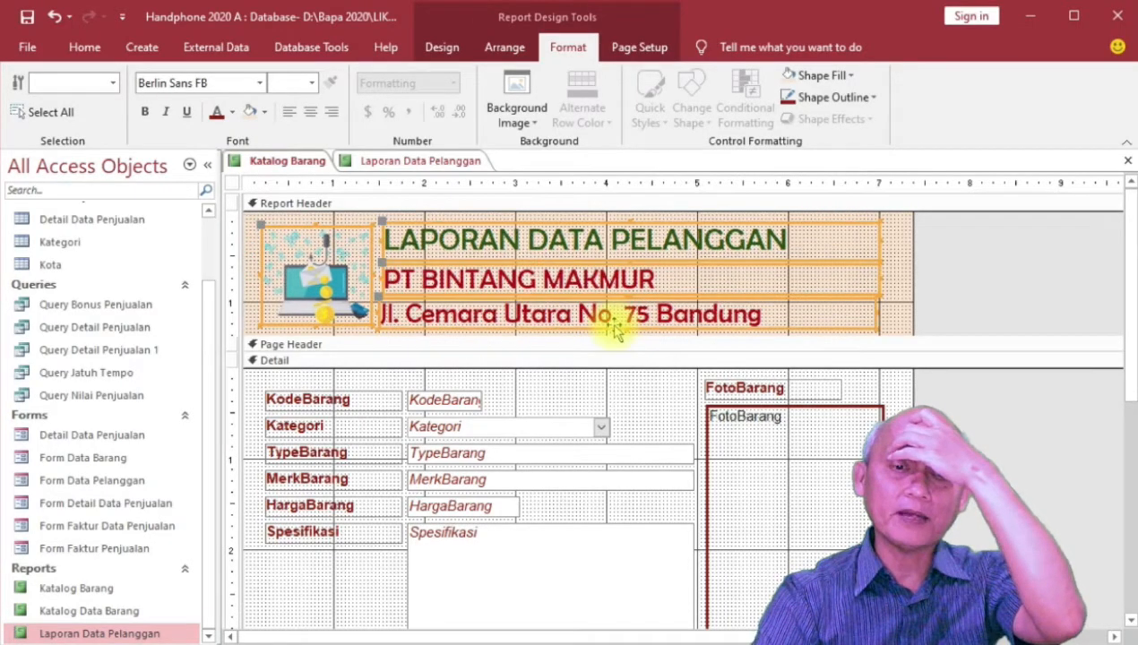
left_click(907, 258)
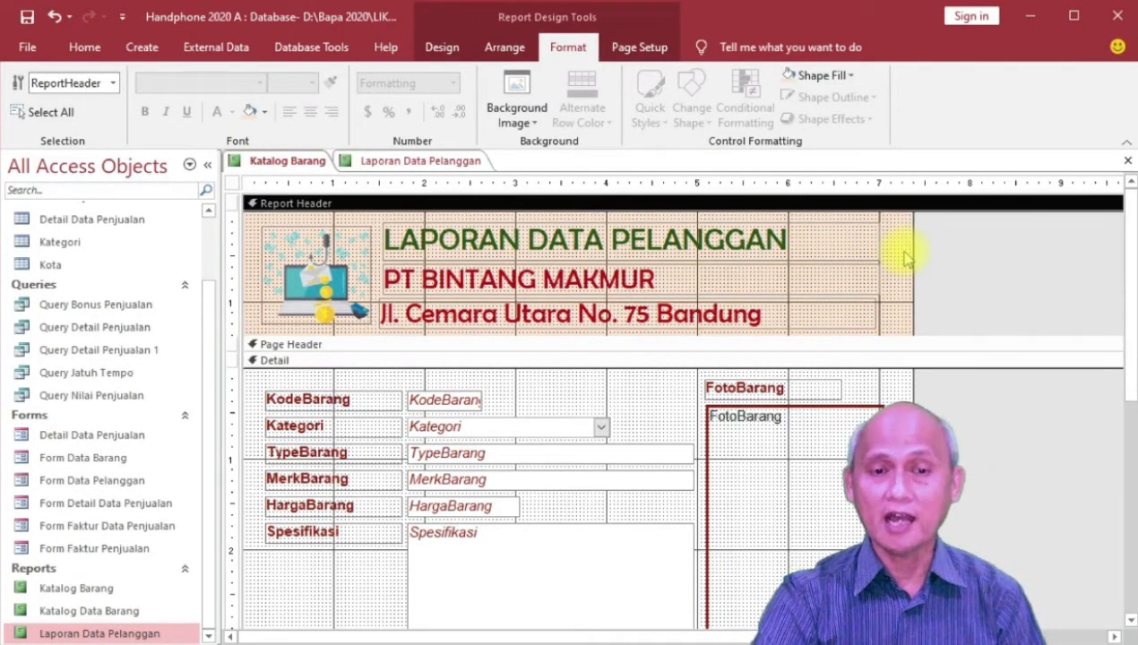
left_click(630, 236)
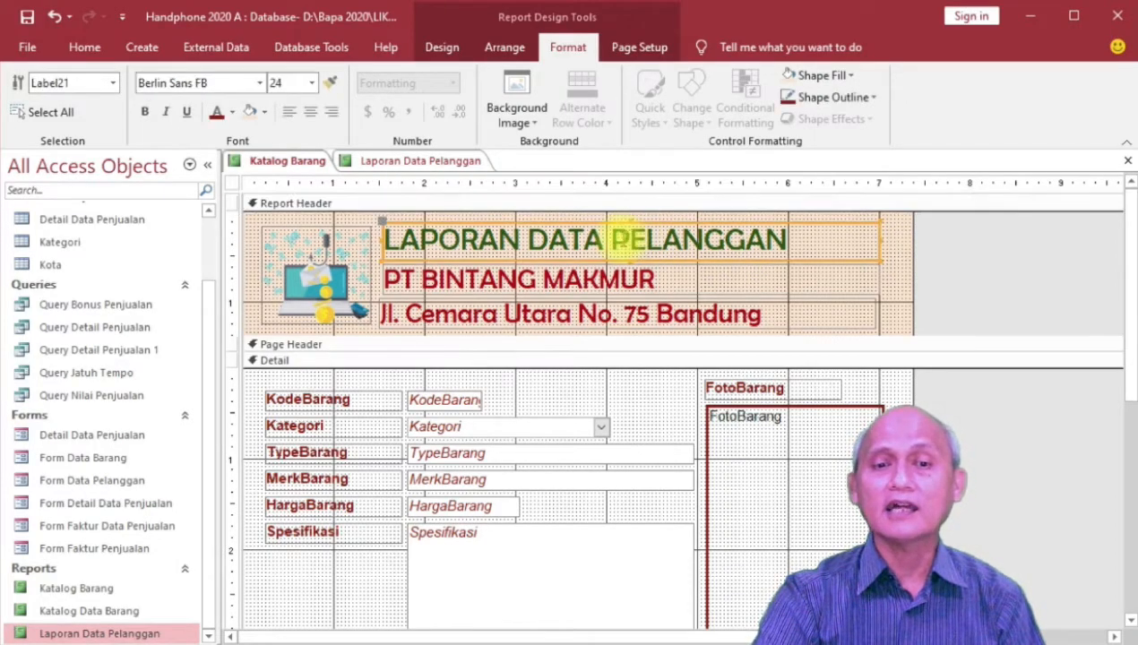
left_click(617, 238)
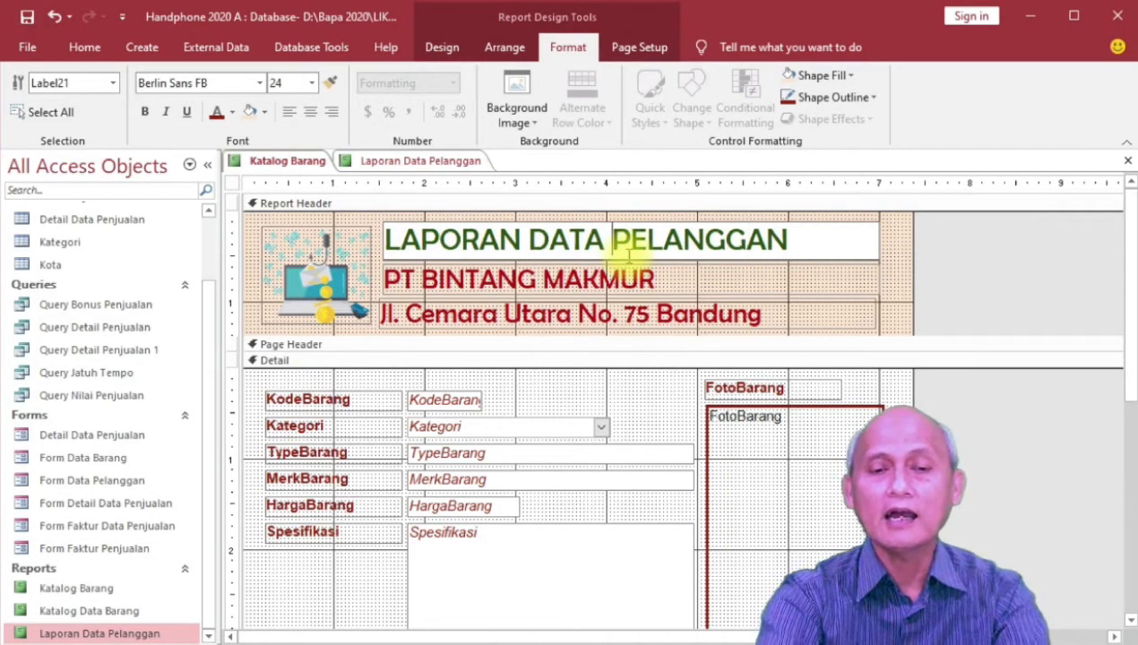
key("BackSpace")
key("BackSpace")
key("BackSpace")
key("BackSpace")
key("BackSpace")
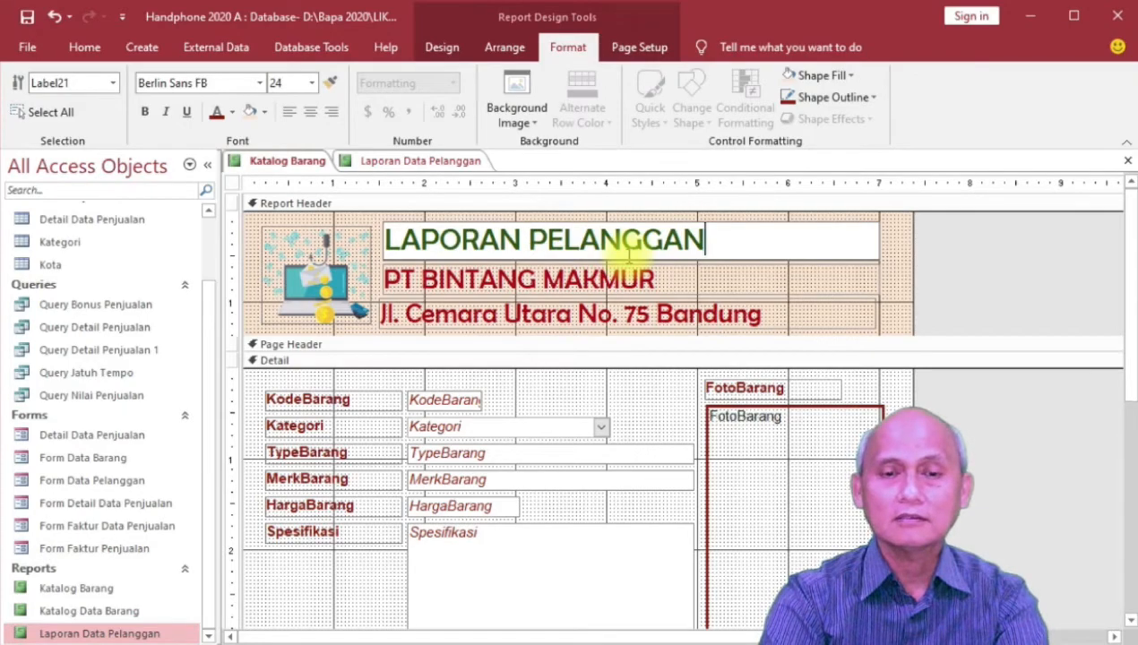
key("BackSpace")
key("BackSpace")
key("BackSpace")
key("BackSpace")
key("BackSpace")
key("BackSpace")
key("BackSpace")
key("BackSpace")
key("BackSpace")
key("BackSpace")
key("BackSpace")
key("BackSpace")
key("BackSpace")
key("BackSpace")
key("BackSpace")
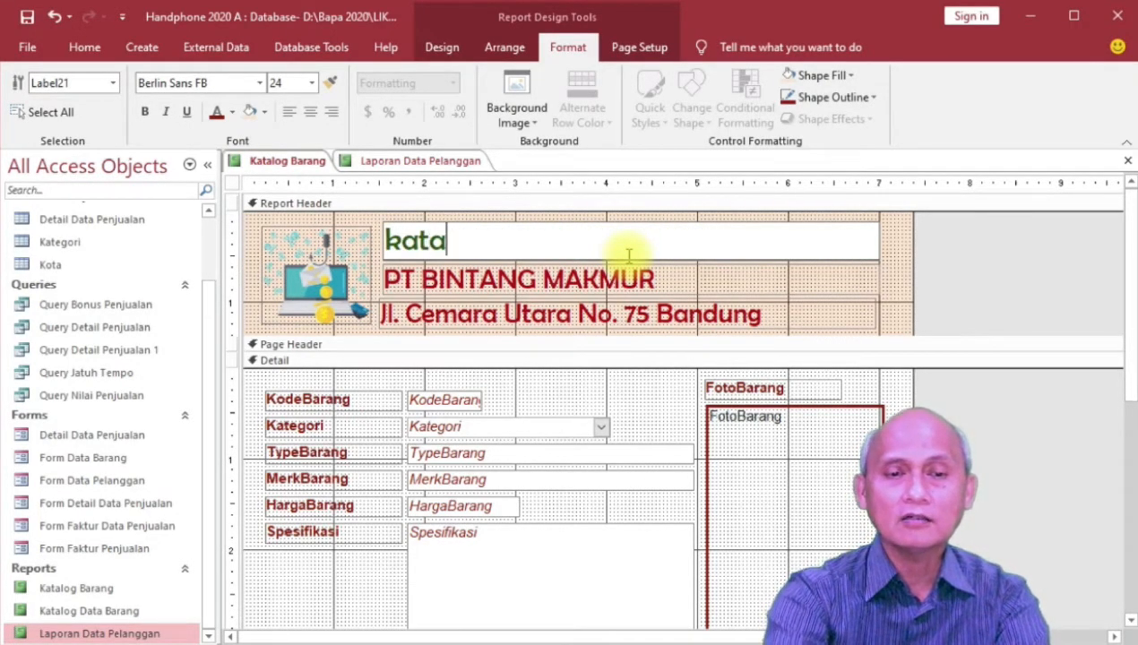
key("BackSpace")
key("BackSpace")
type("KATA")
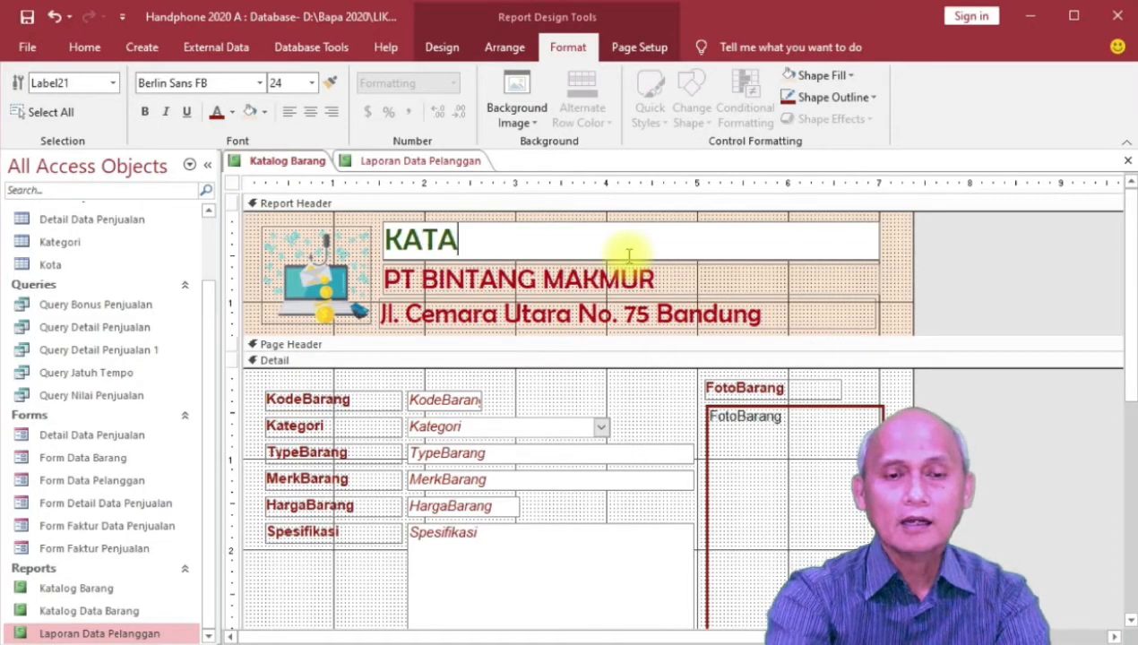
type("LOG ")
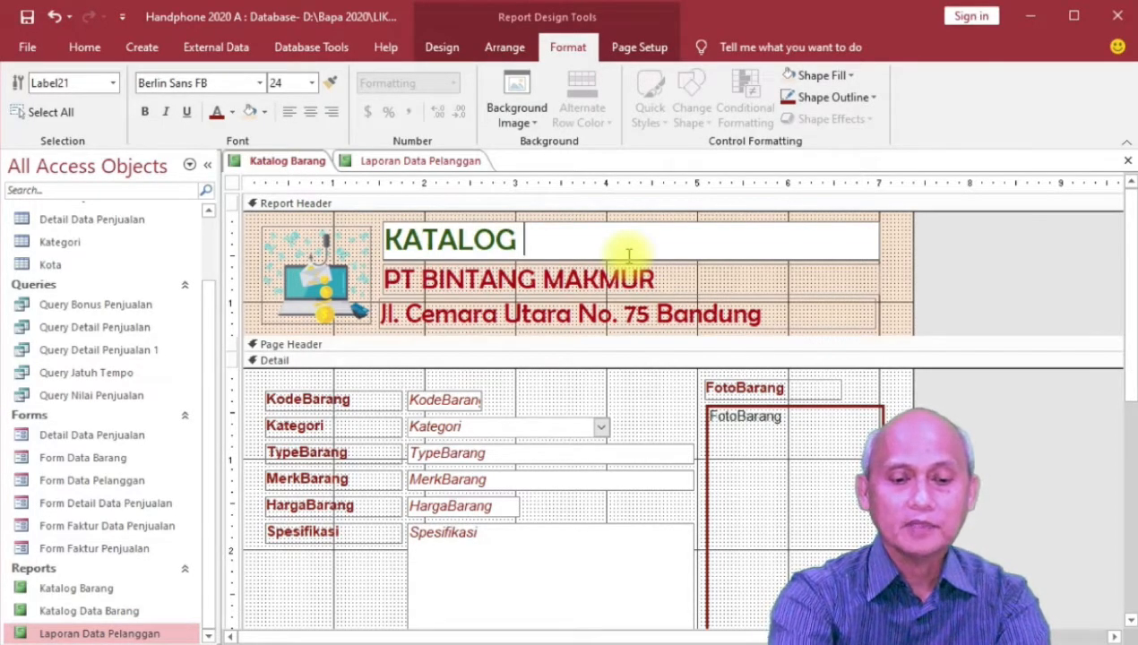
type("BARANG")
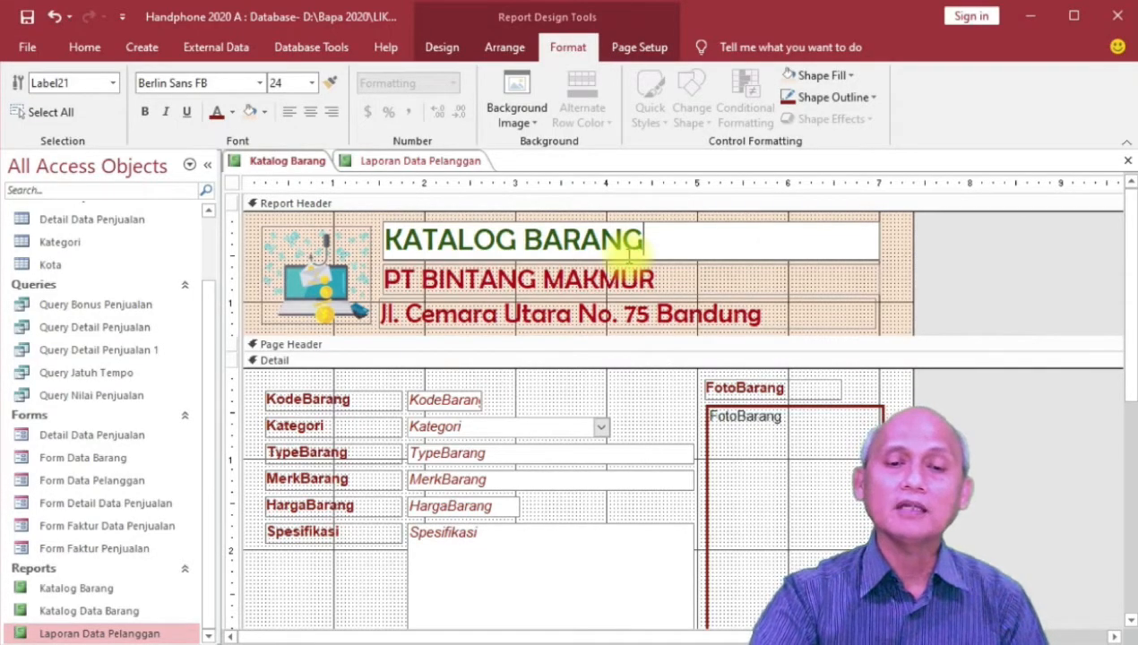
left_click(887, 265)
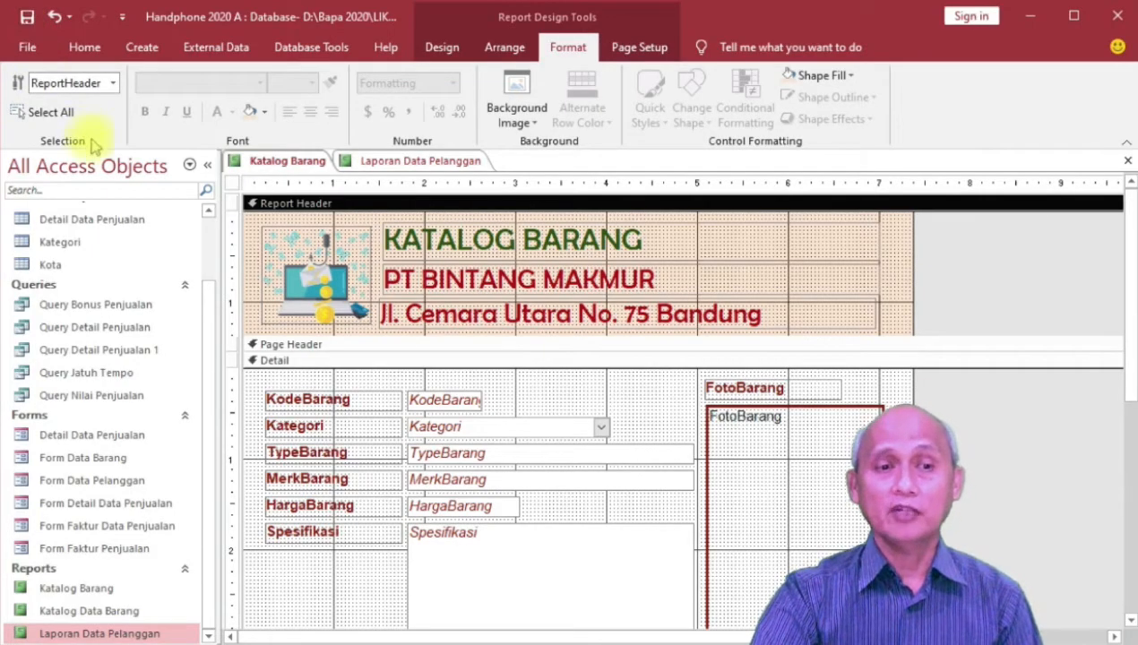
Open the Katalog Barang report in Print Preview and view it one page at a time.
left_click(85, 47)
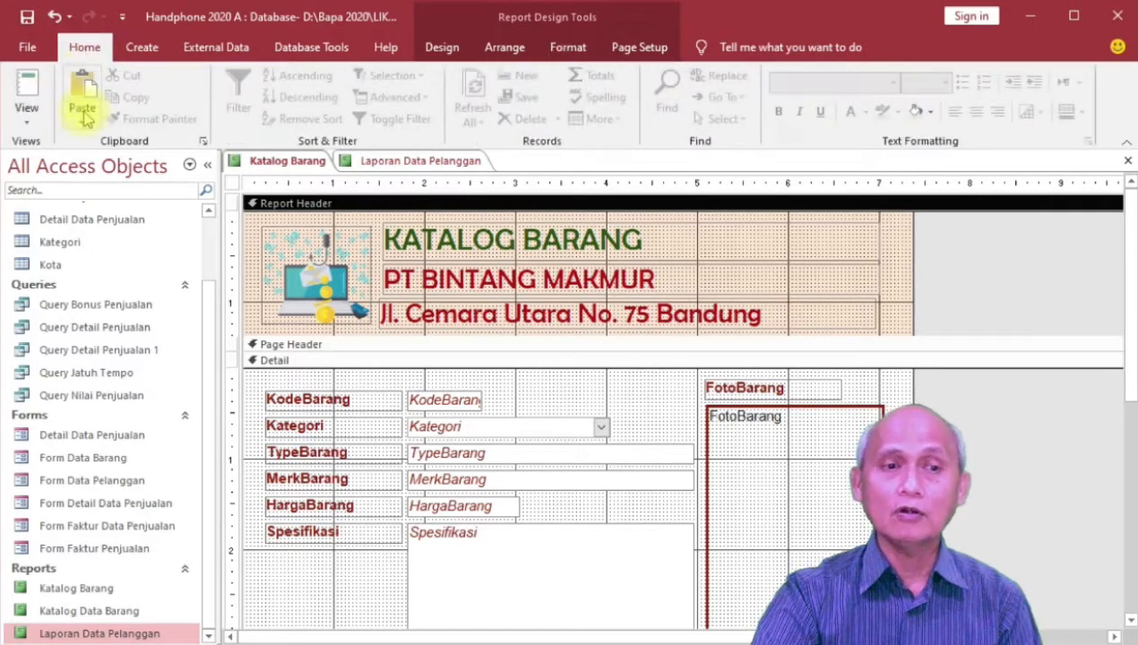
left_click(26, 112)
left_click(79, 196)
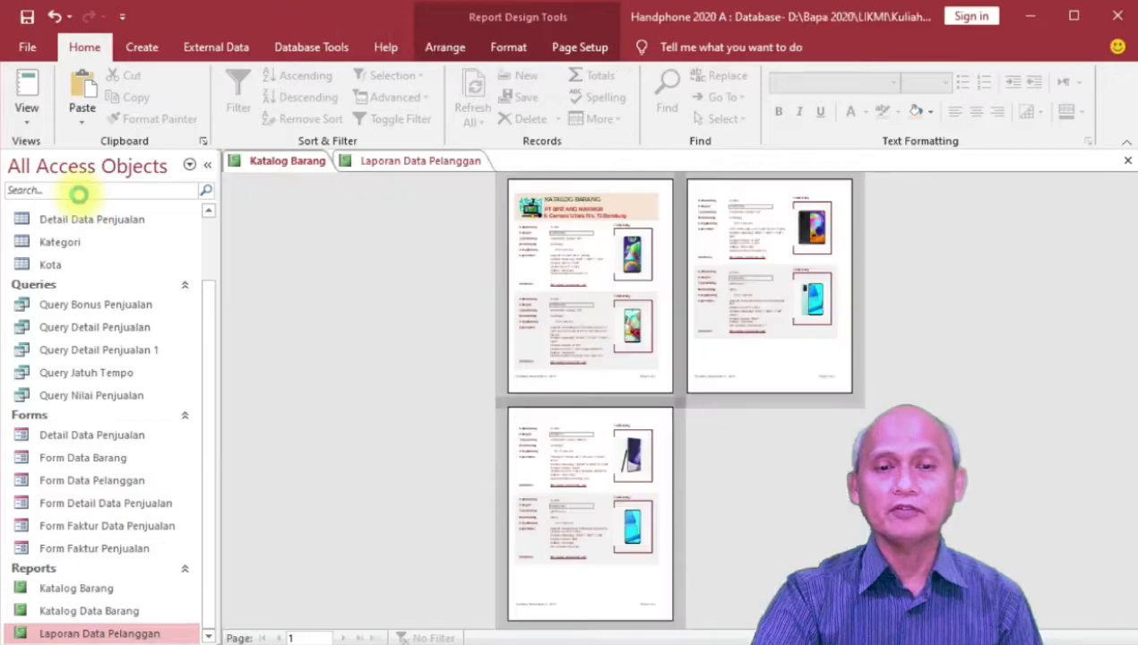
left_click(607, 238)
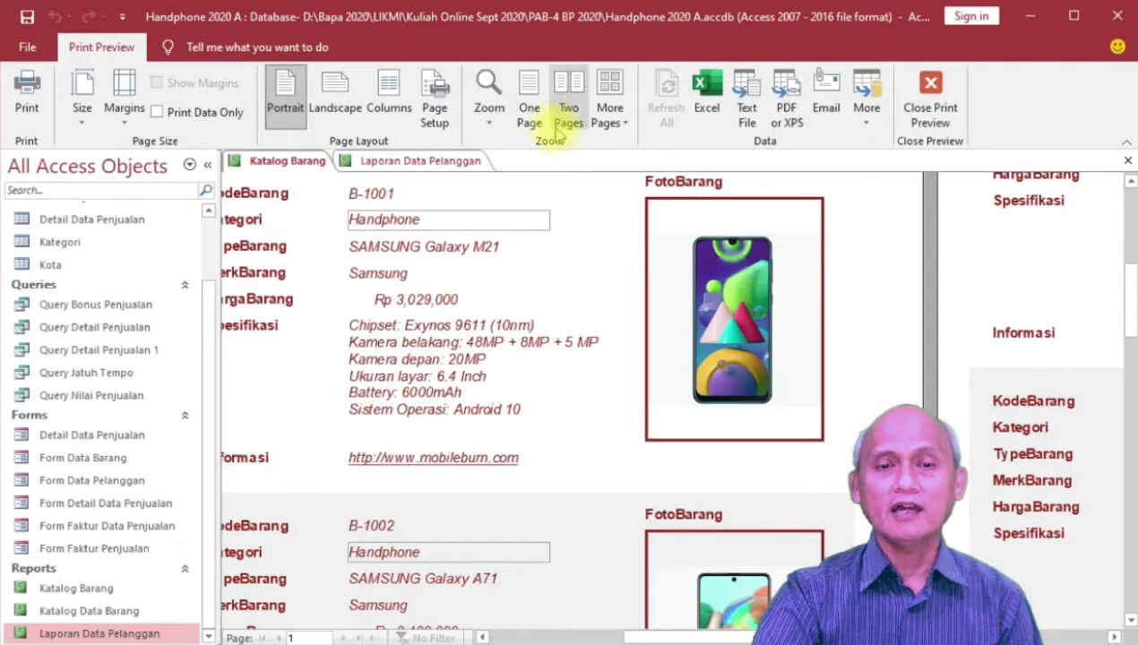
left_click(529, 103)
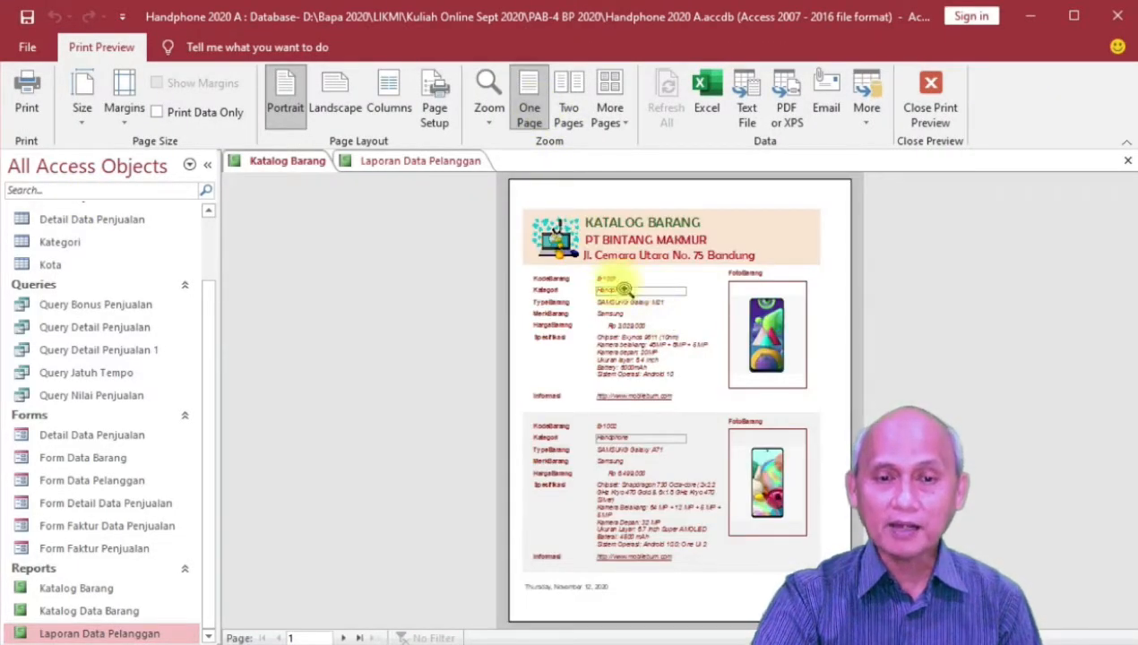
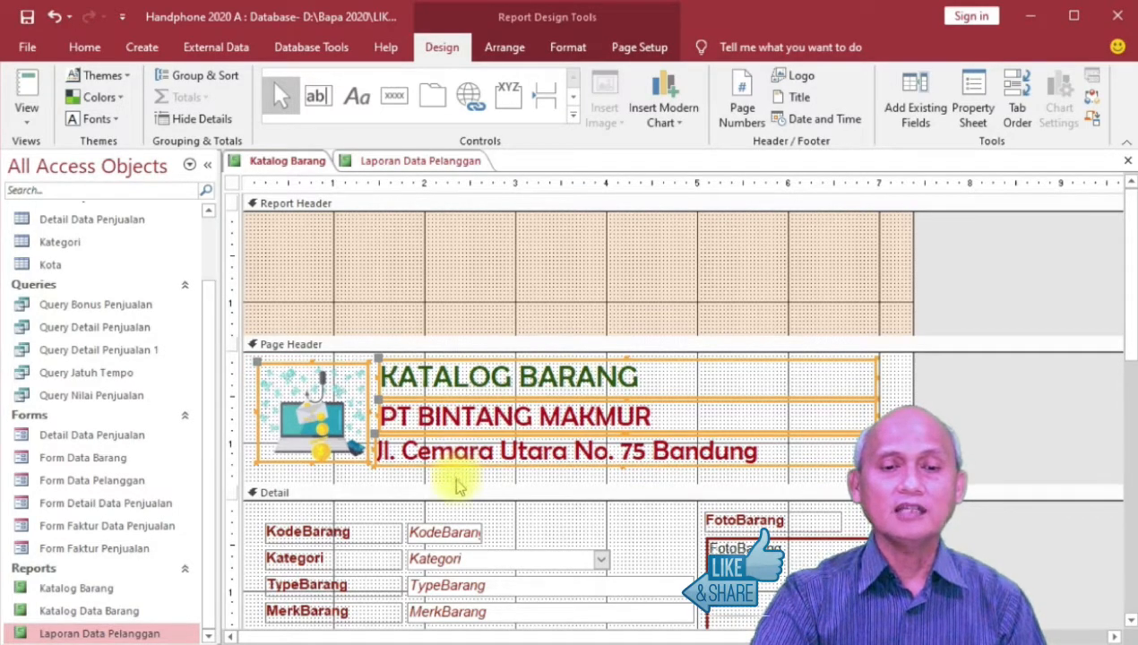
Trim the Page Header to about 1.35 inches high and collapse the empty Report Header section to zero height.
left_click(383, 346)
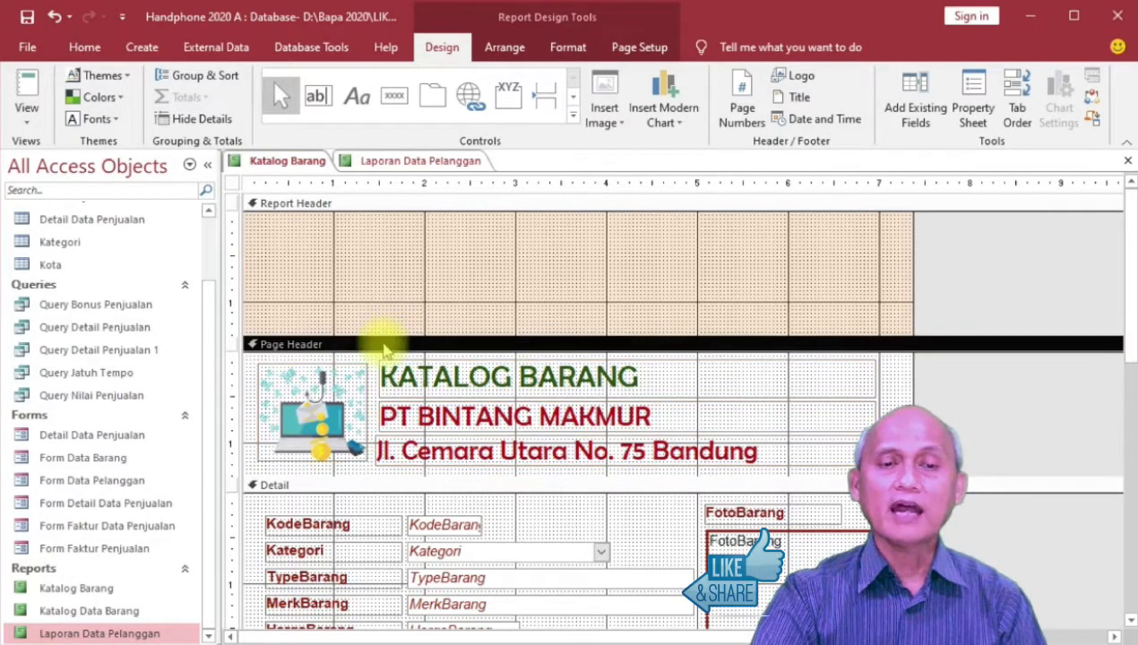
left_click(324, 204)
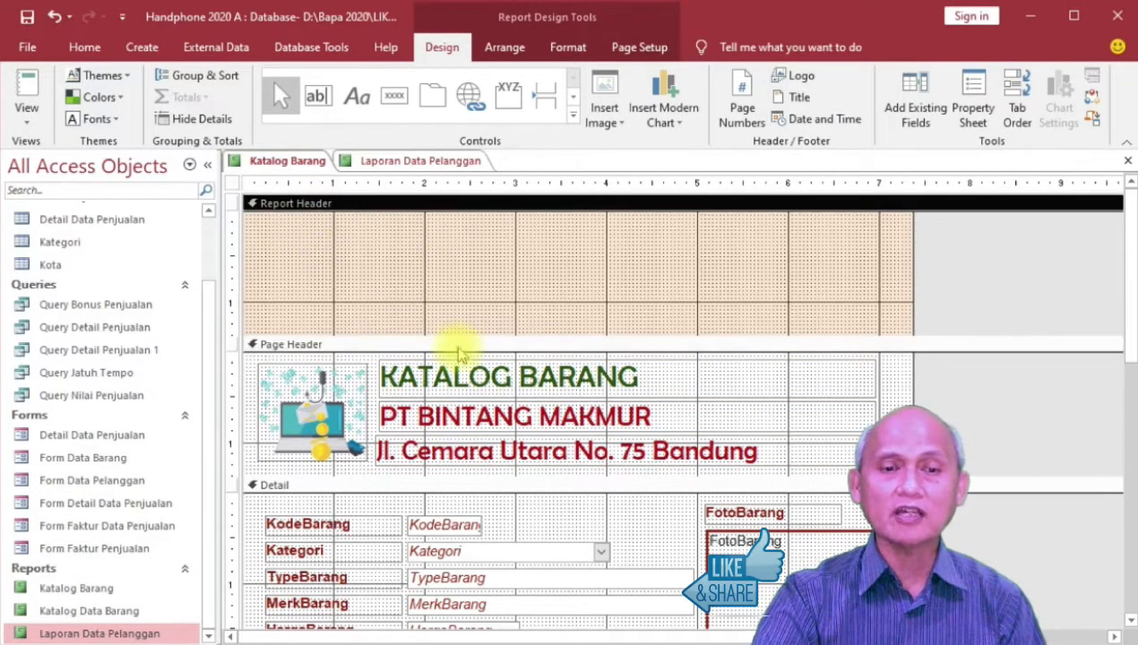
left_click(453, 313)
left_click_drag(463, 208, 470, 203)
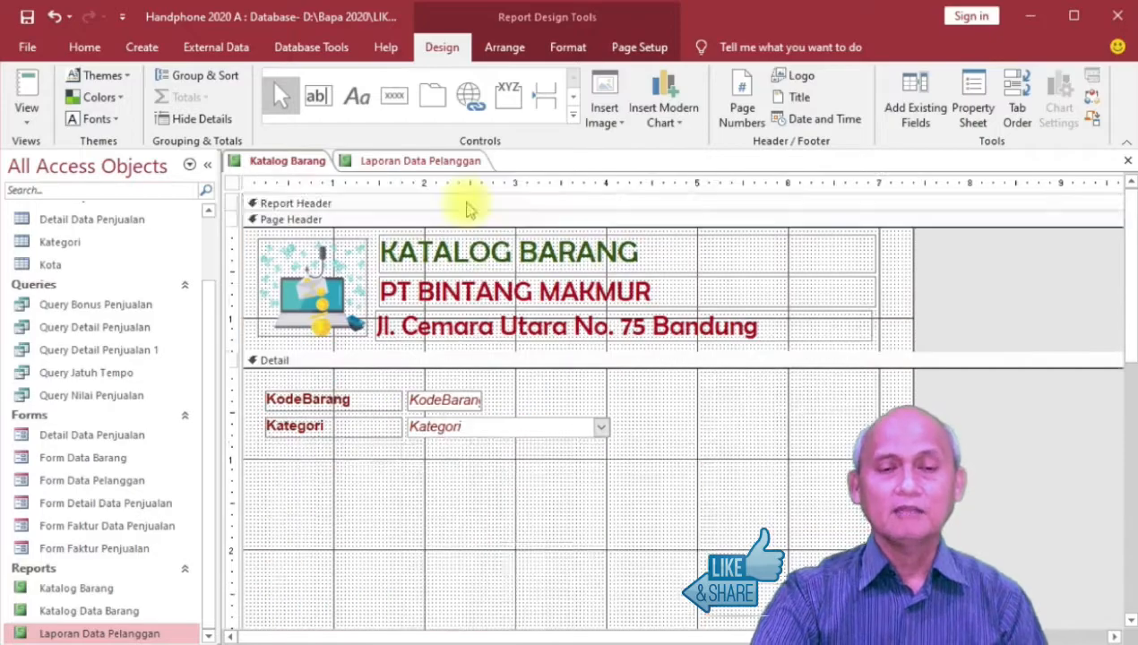
Fill the Page Header background with light orange.
left_click(459, 222)
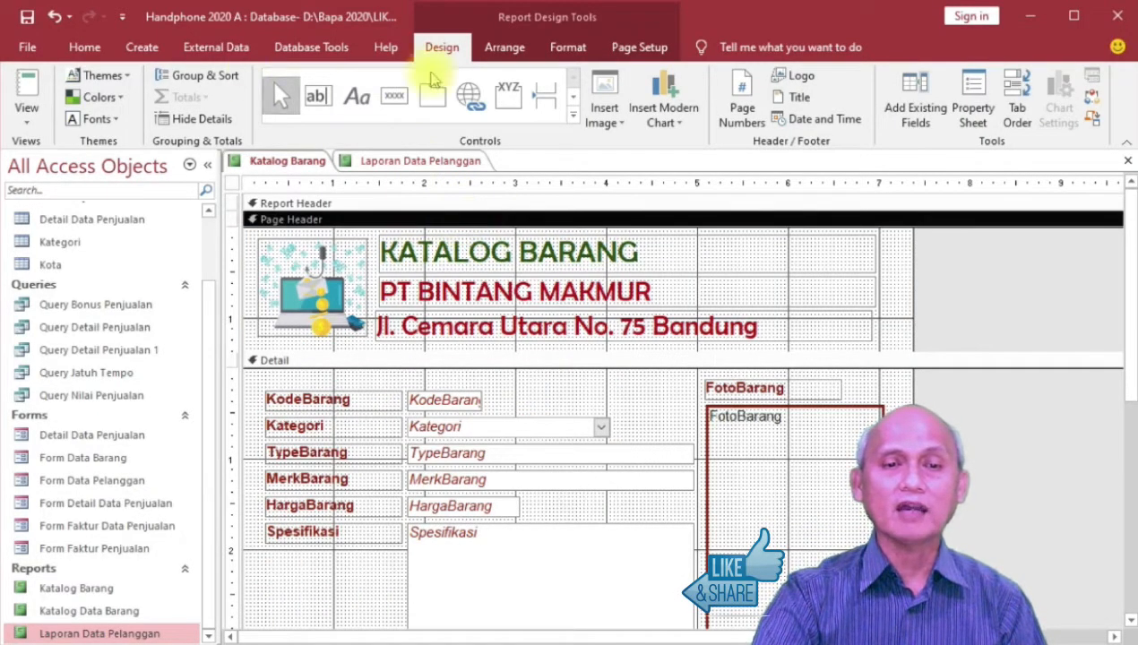
left_click(568, 46)
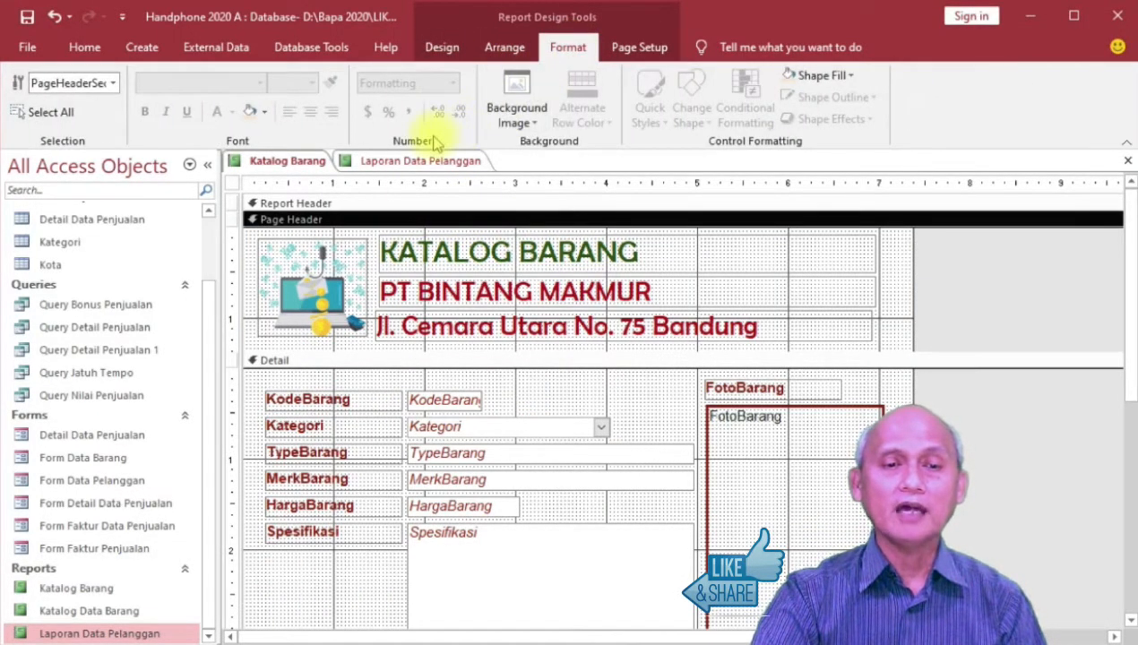
left_click(251, 114)
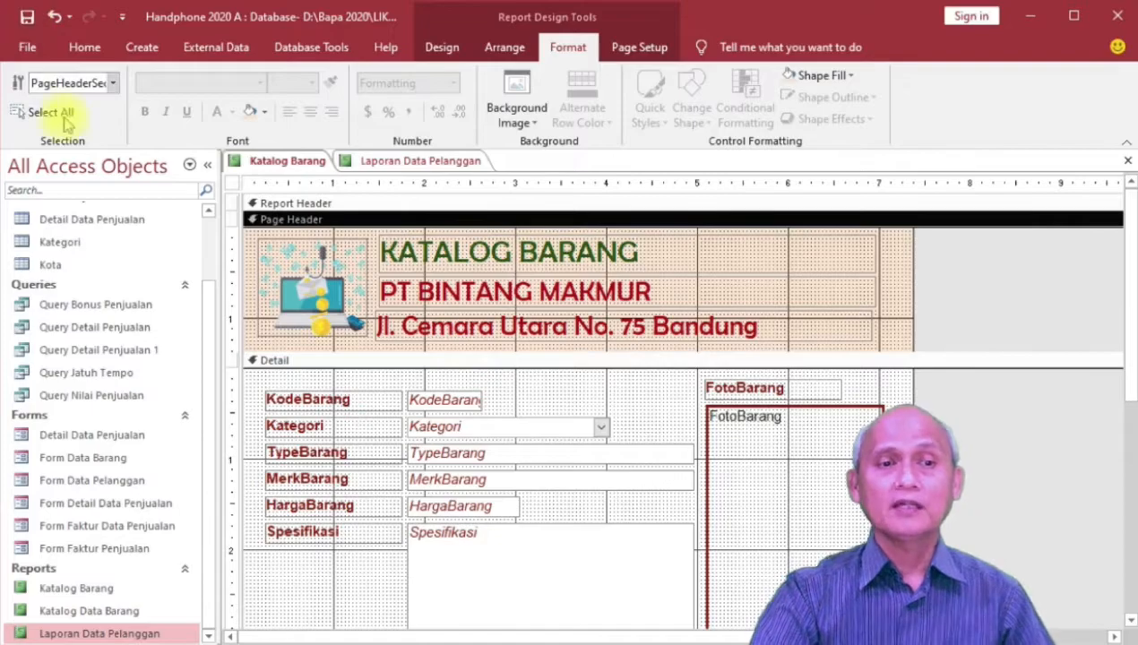
Check the heading on every page in Print Preview using one-page, two-page and multi-page layouts, and return to Design view.
left_click(77, 47)
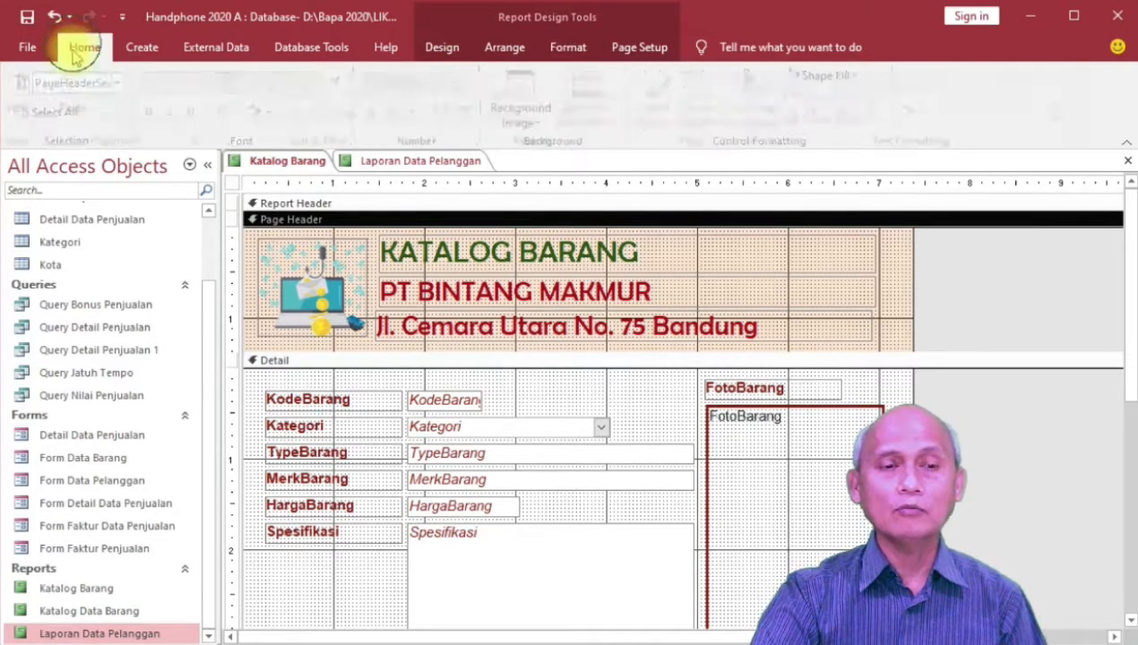
left_click(26, 113)
left_click(86, 194)
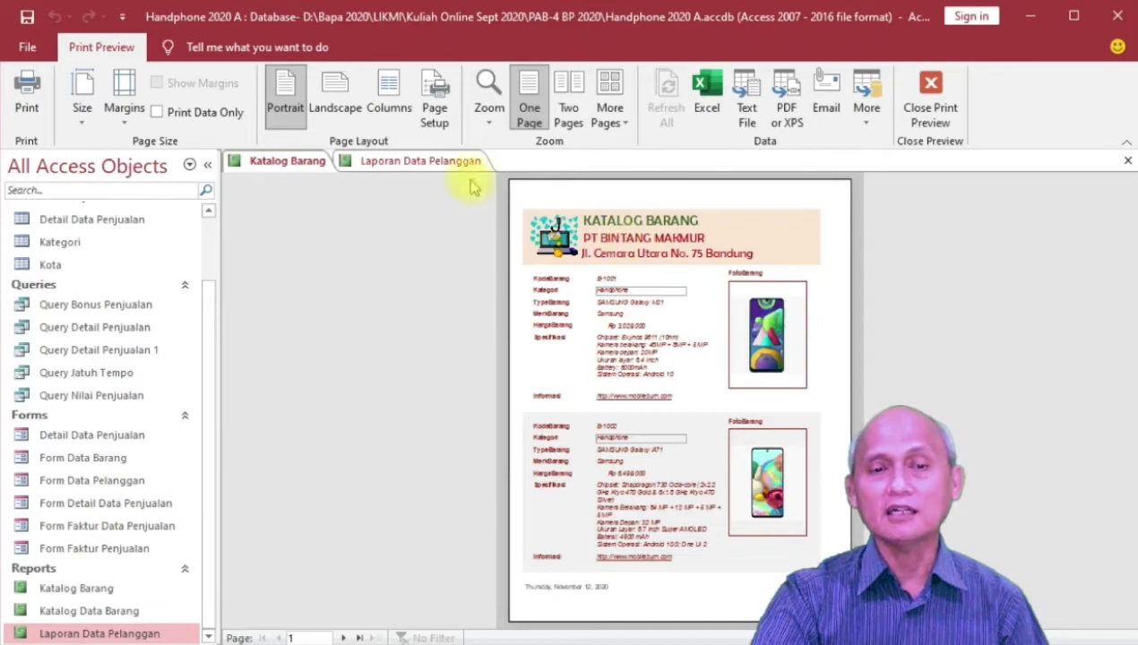
left_click(568, 101)
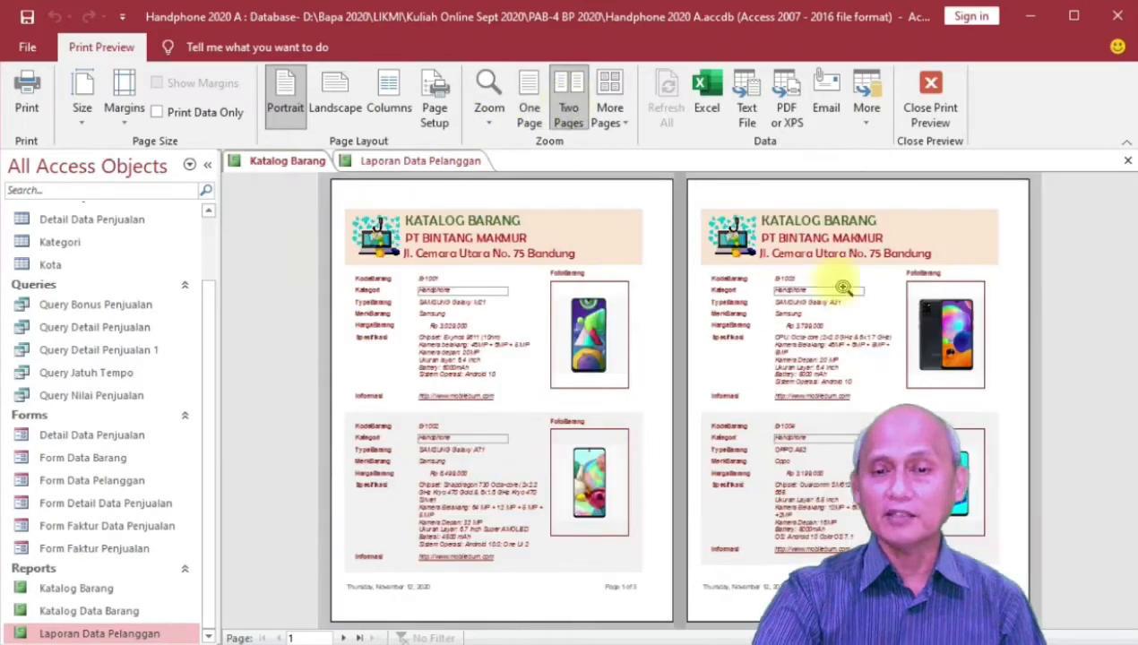
left_click(609, 103)
left_click(647, 143)
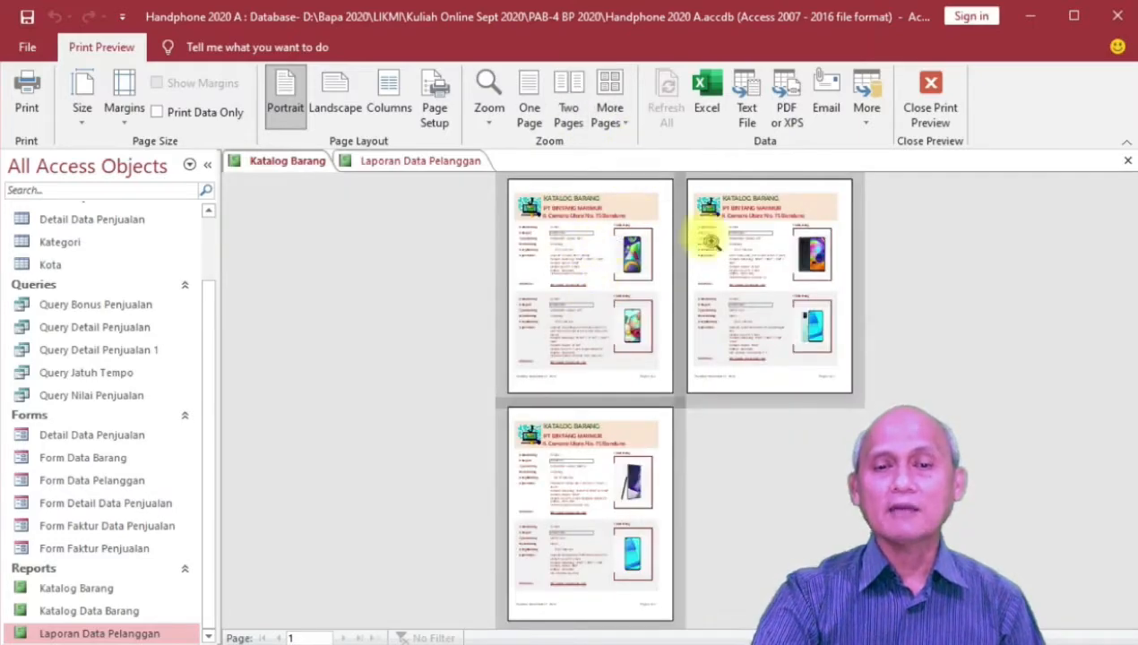
left_click(570, 103)
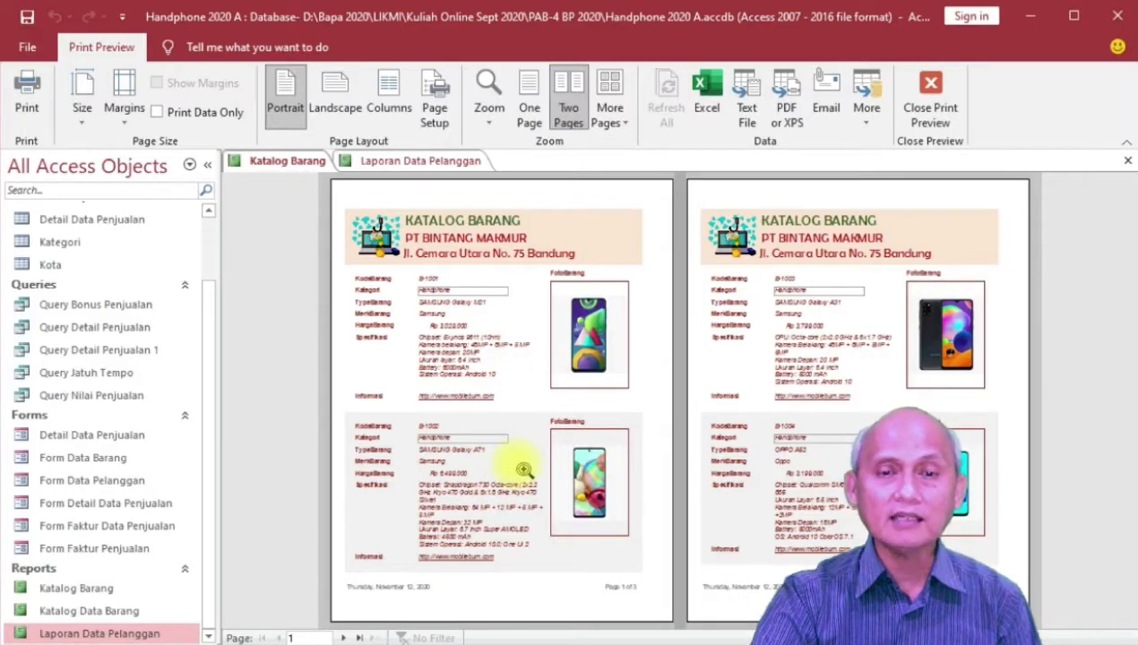
left_click(925, 115)
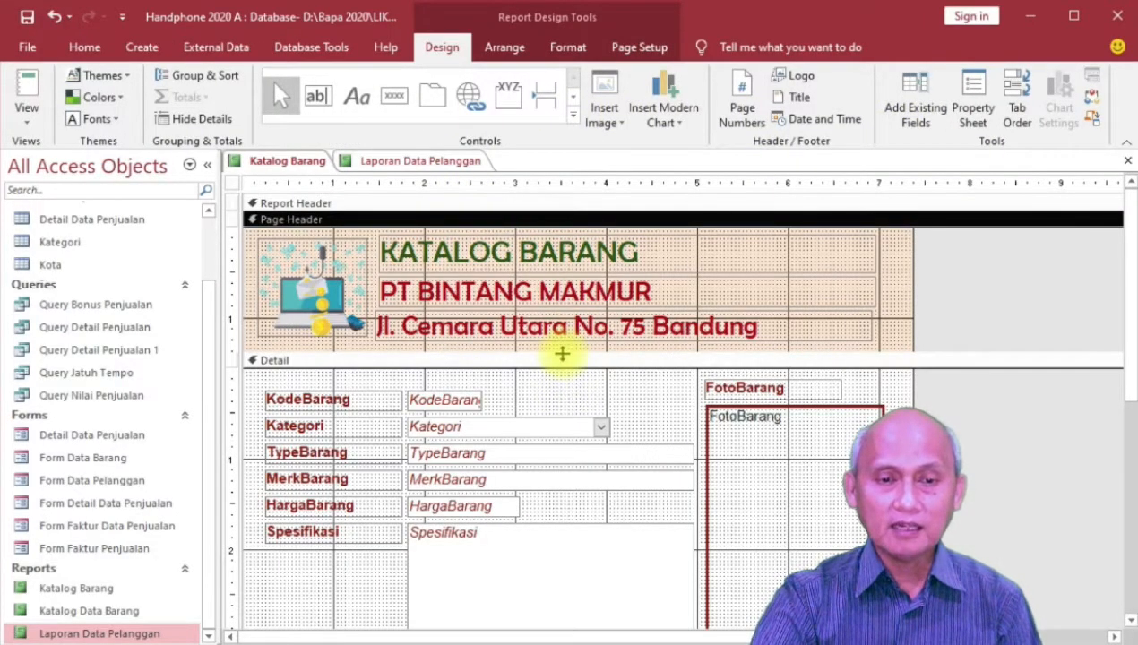
Set the Detail section's alternate row color to No Color.
left_click(563, 361)
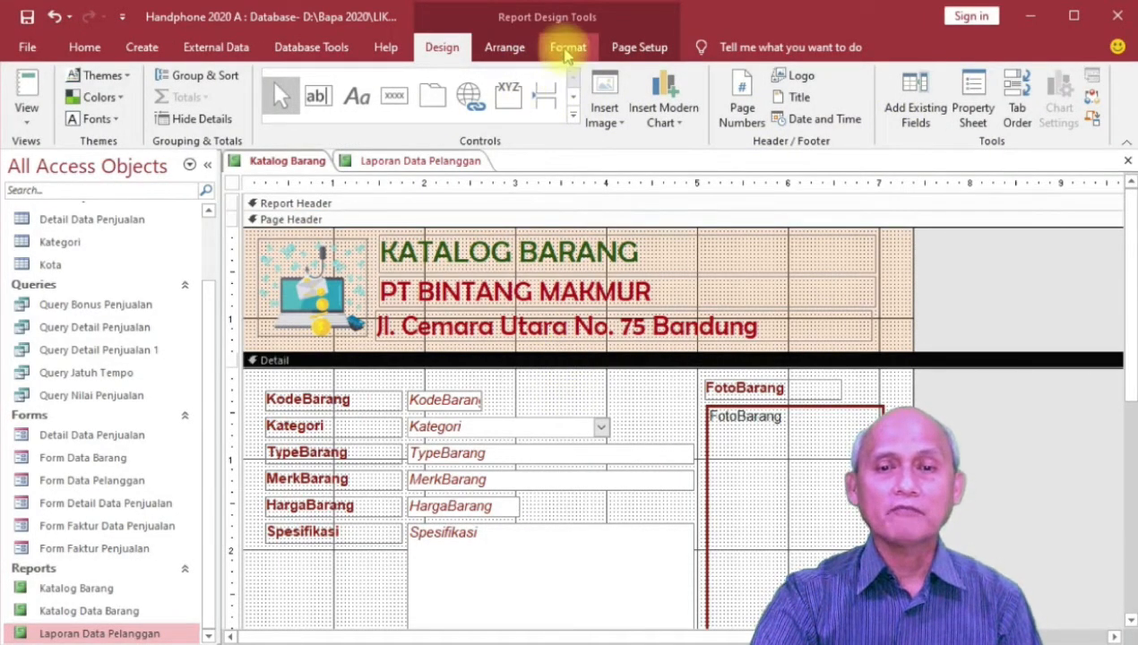
left_click(566, 48)
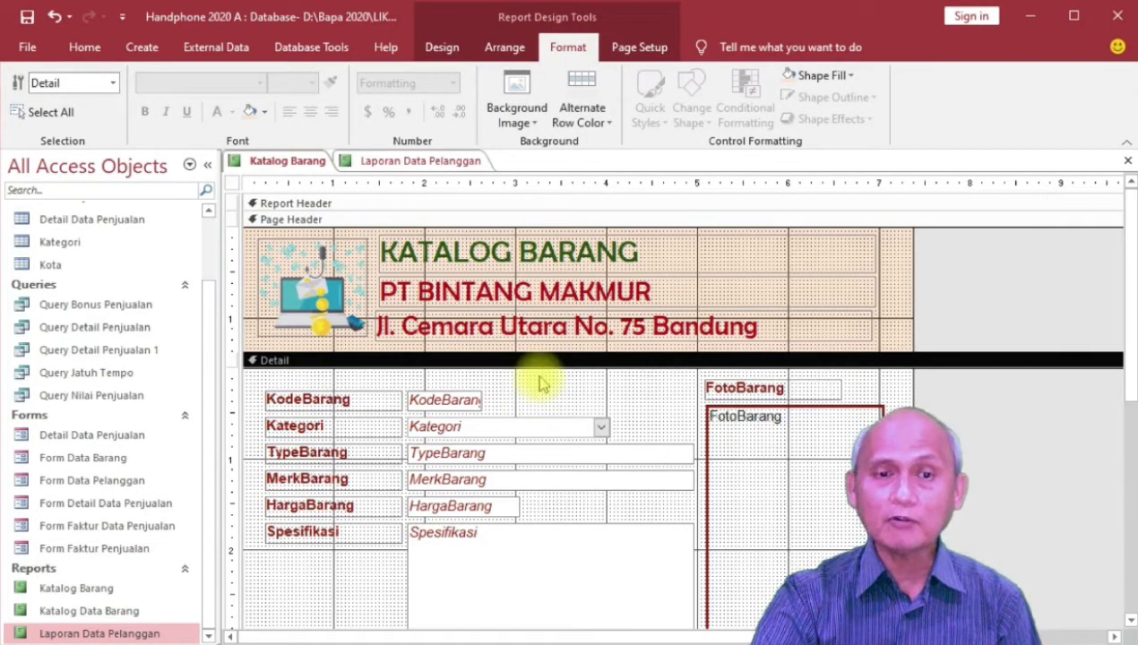
left_click(609, 116)
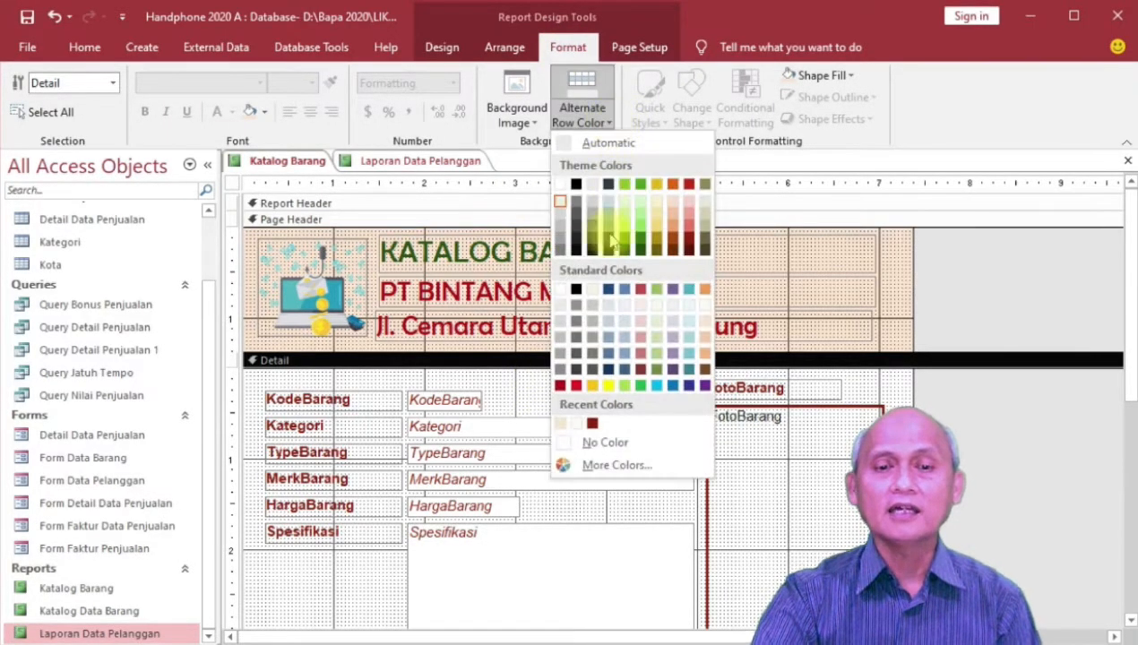
left_click(630, 444)
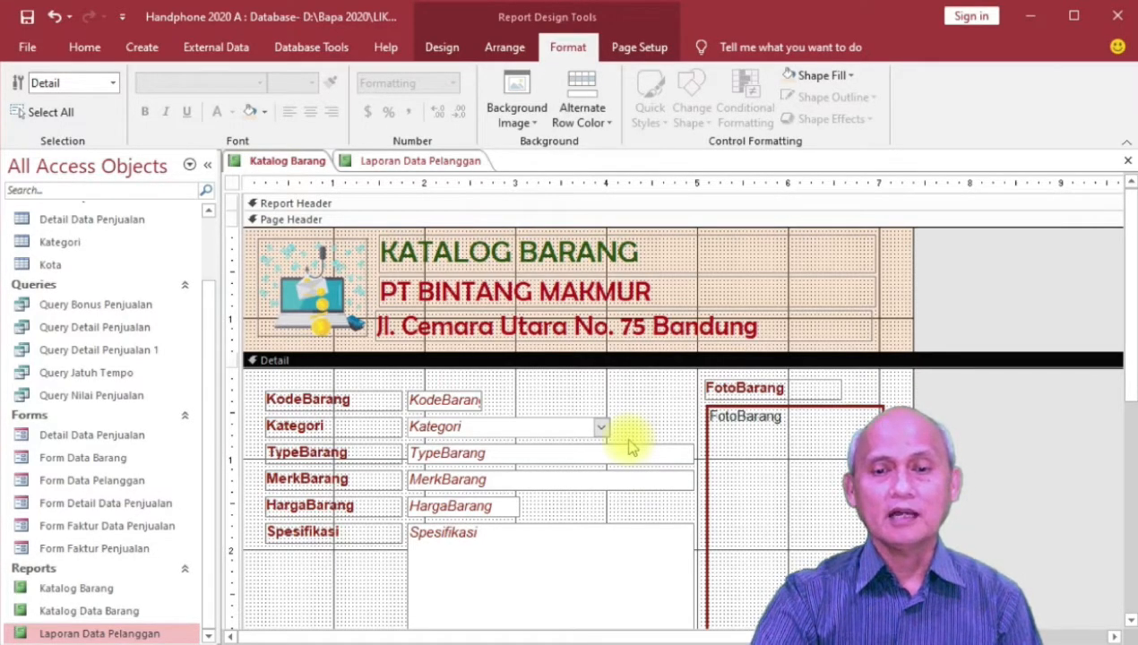
Fill the FotoBarang photo frame's background with the lightest purple from the standard colors.
left_click(803, 480)
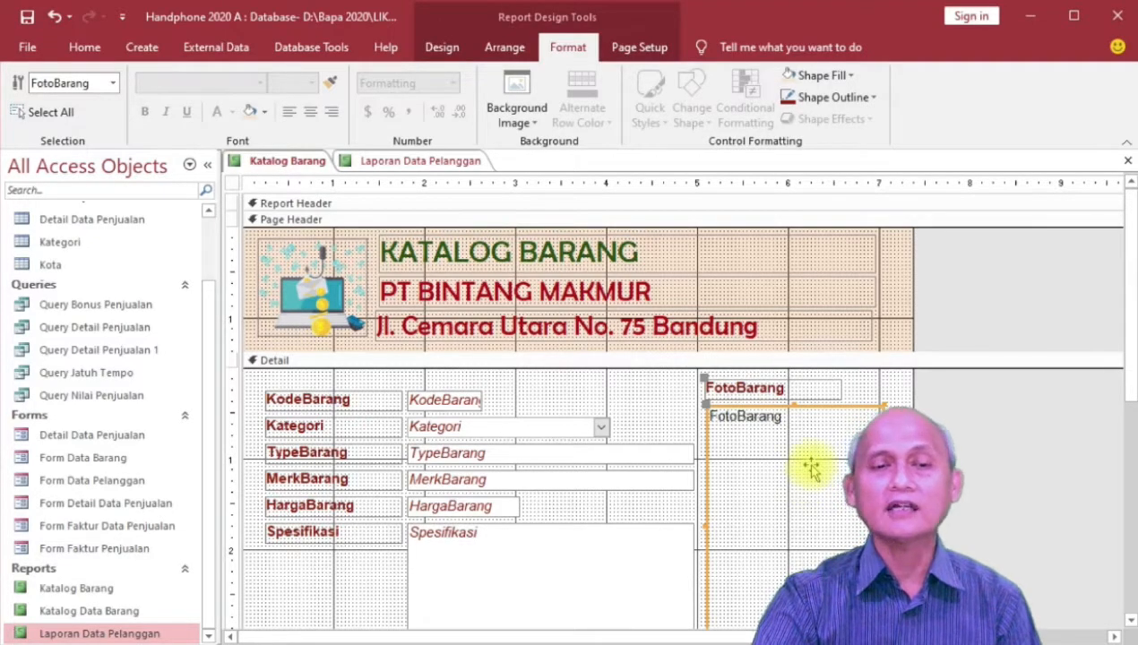
left_click(265, 112)
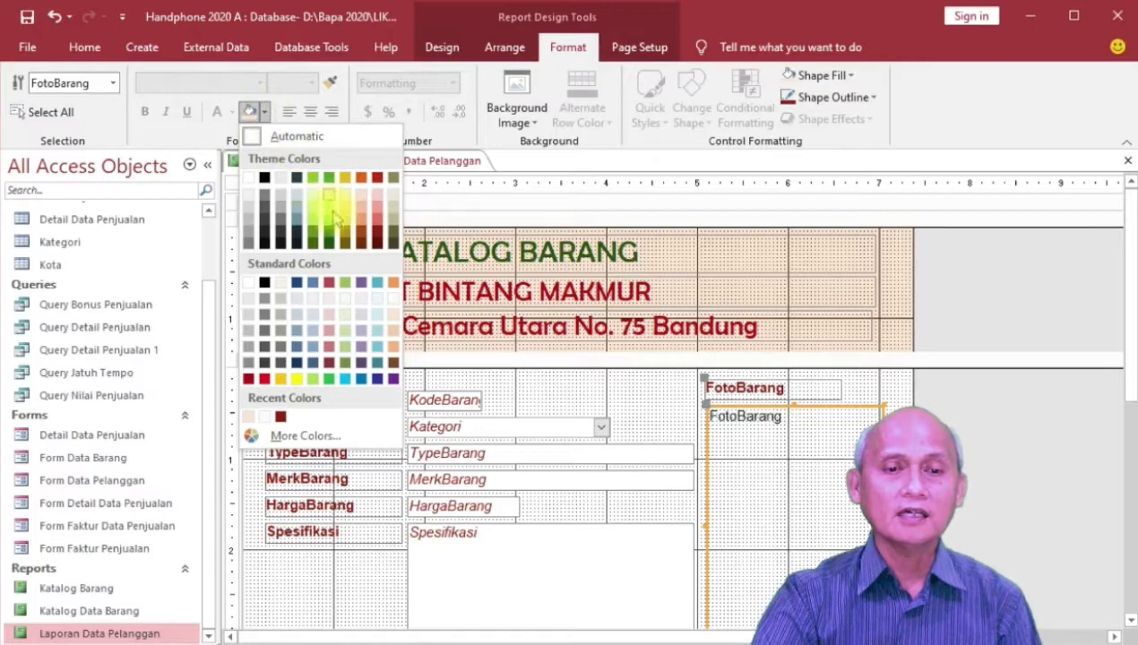
left_click(394, 188)
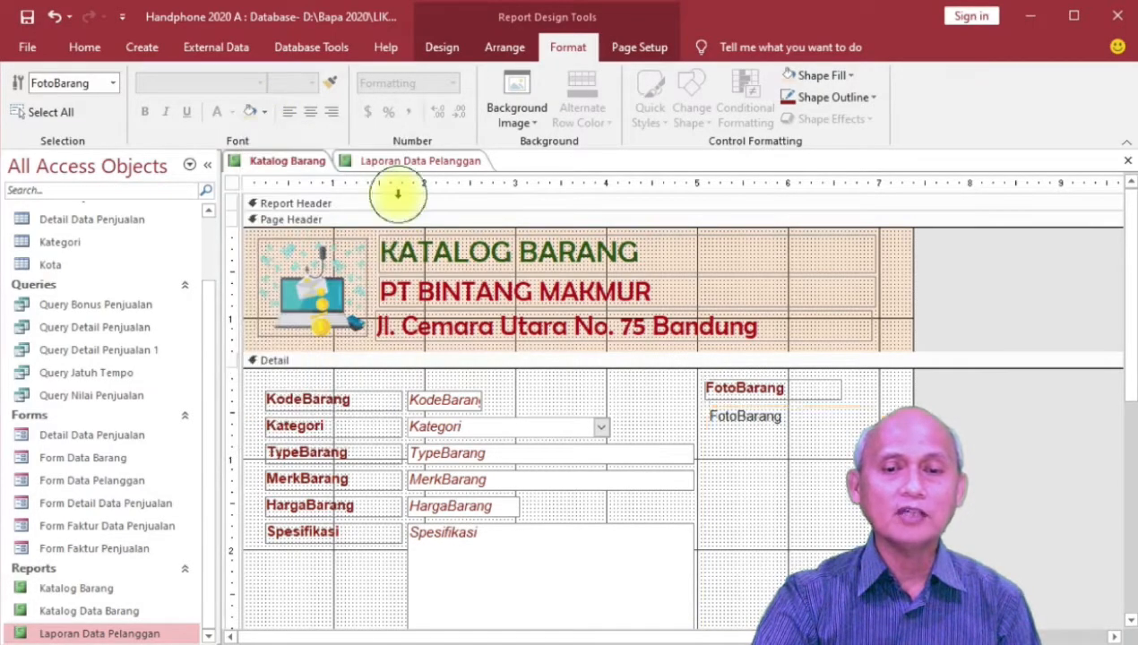
left_click(260, 116)
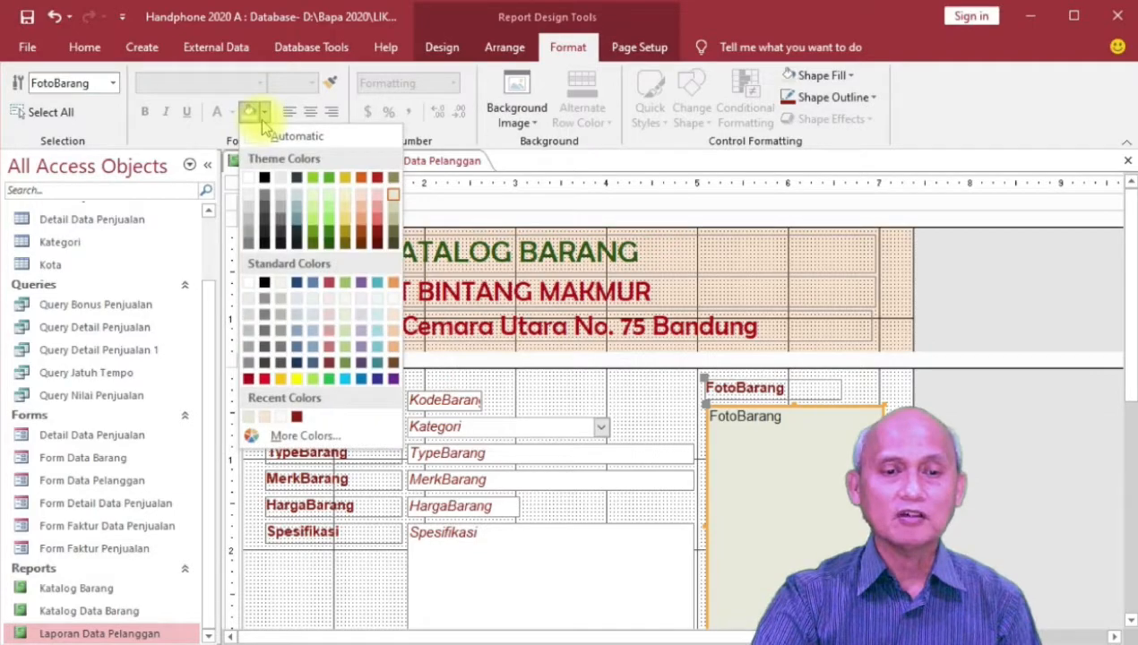
left_click(250, 300)
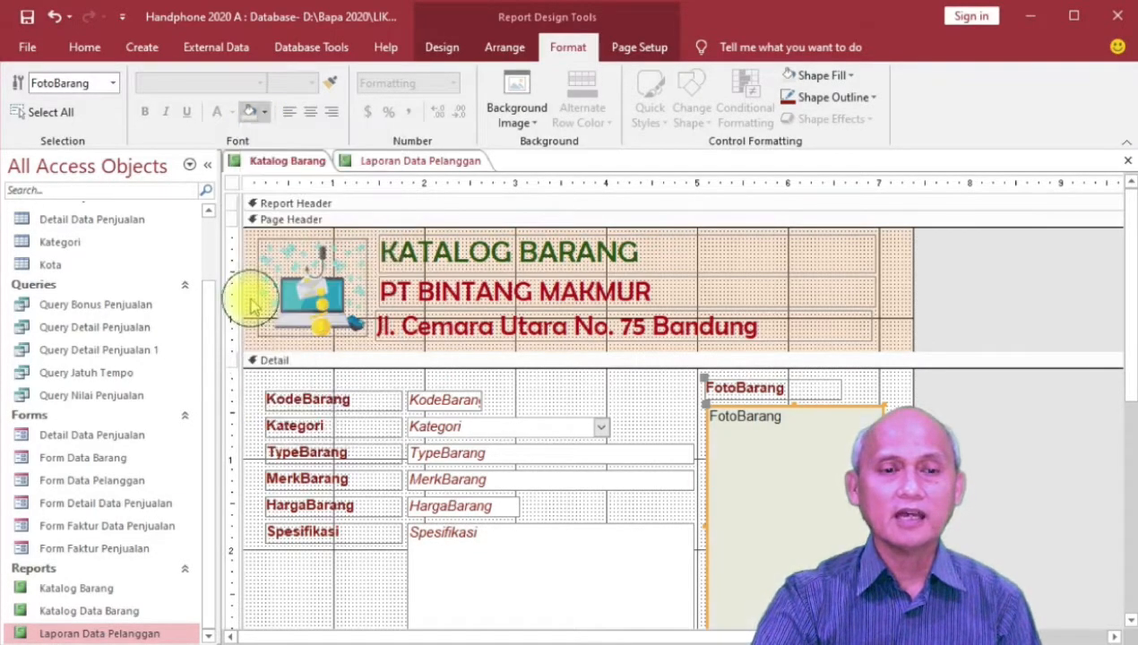
left_click(261, 113)
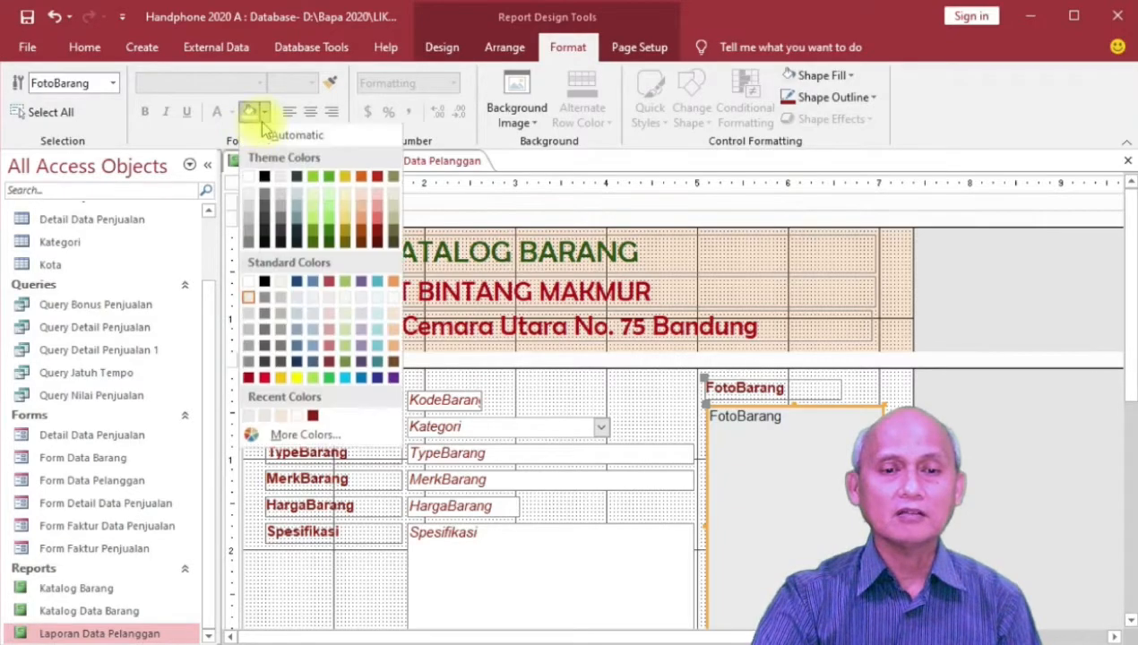
left_click(363, 300)
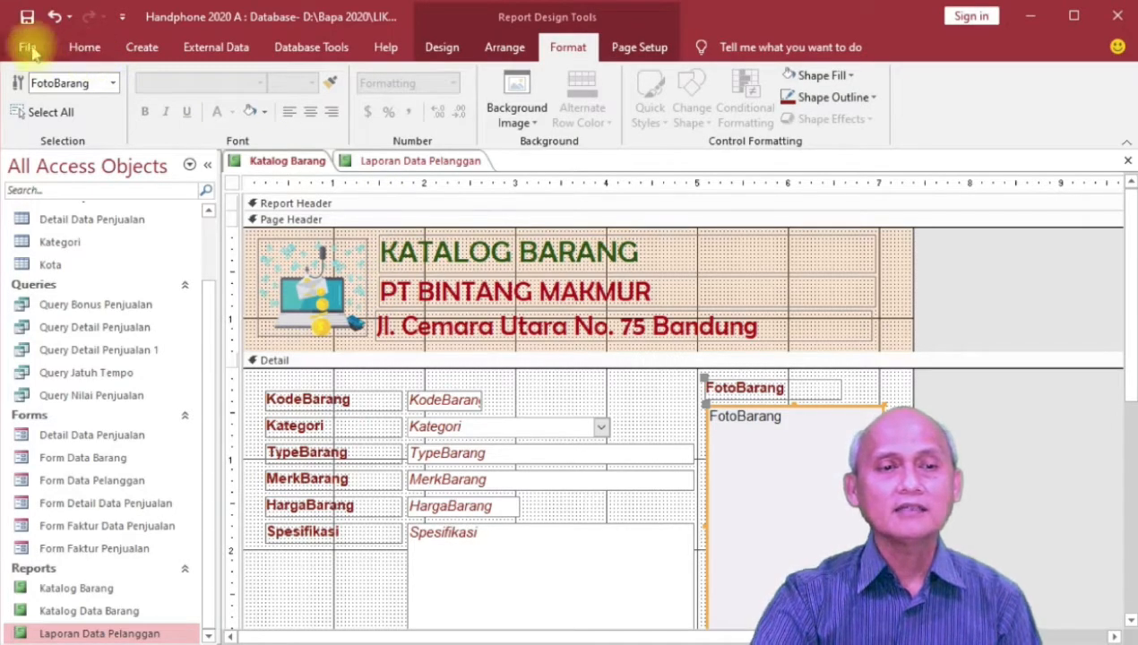
Check the photo frames and record spacing in Print Preview at one-page, two-page and enlarged views, and return to Design view.
left_click(92, 49)
left_click(24, 112)
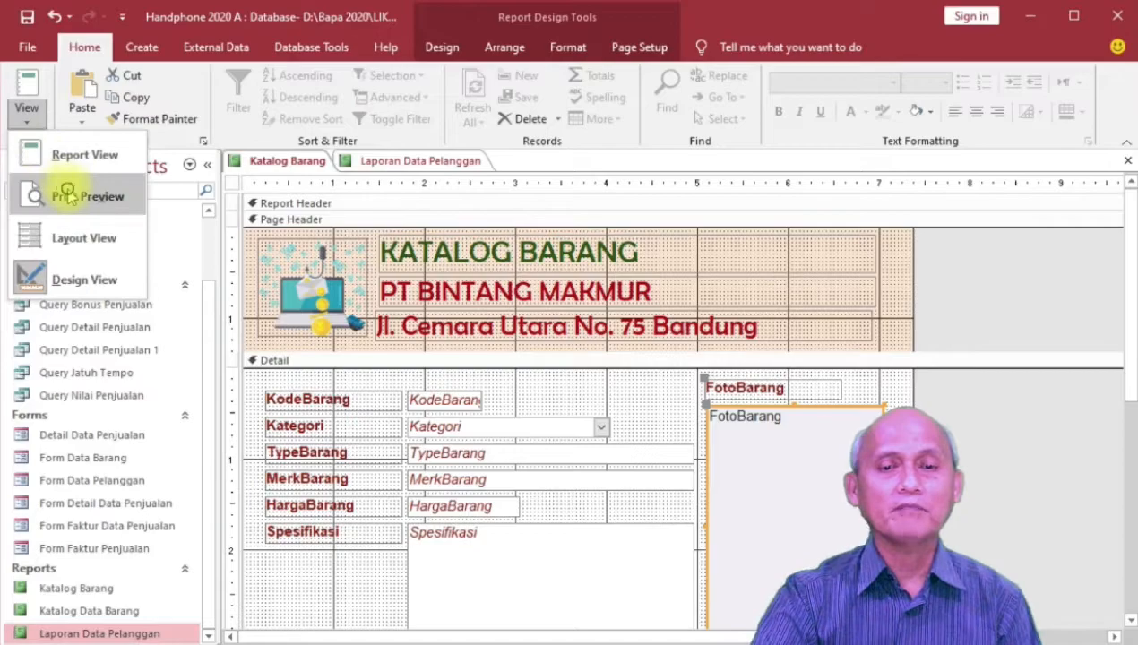
left_click(65, 190)
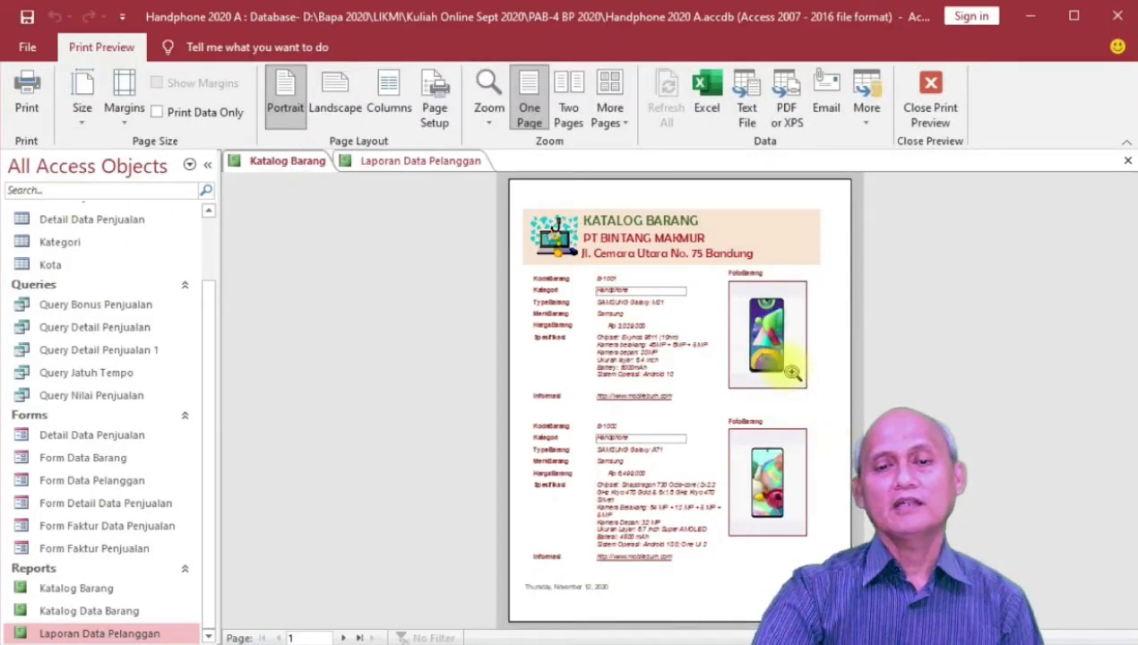
left_click(717, 337)
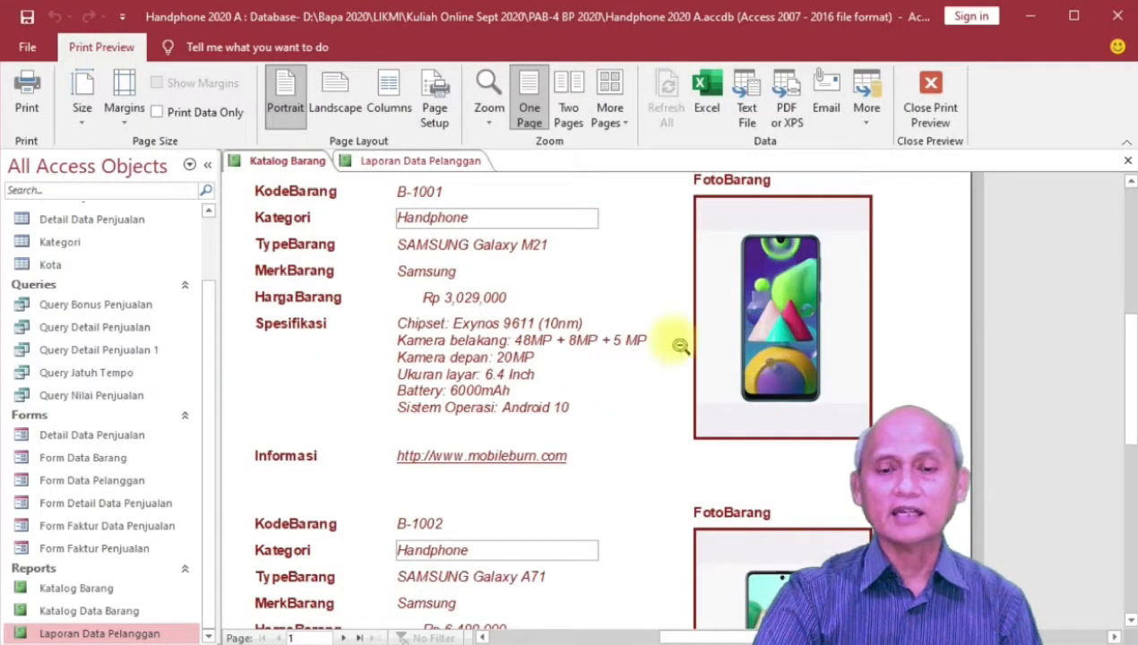
left_click(650, 344)
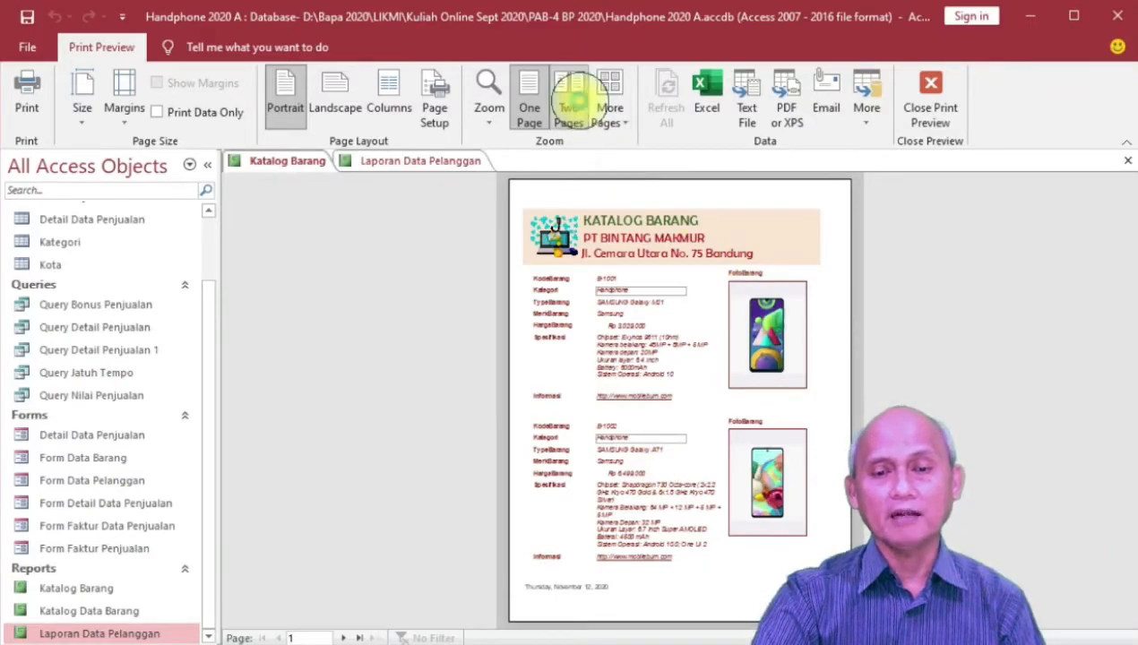
left_click(570, 100)
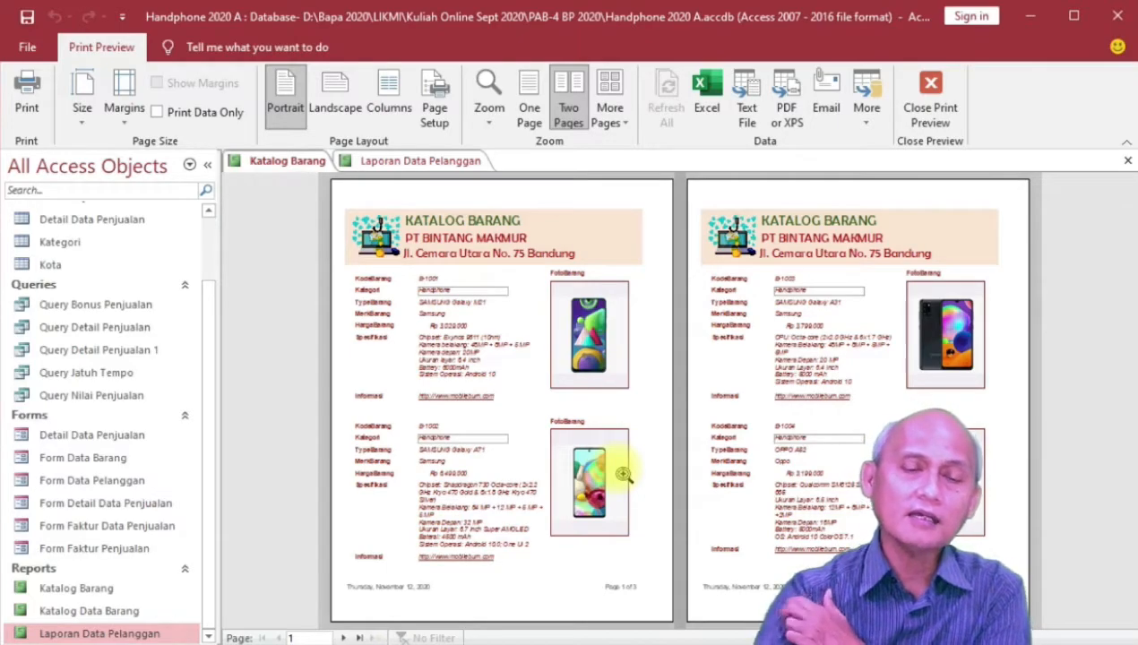
left_click(405, 293)
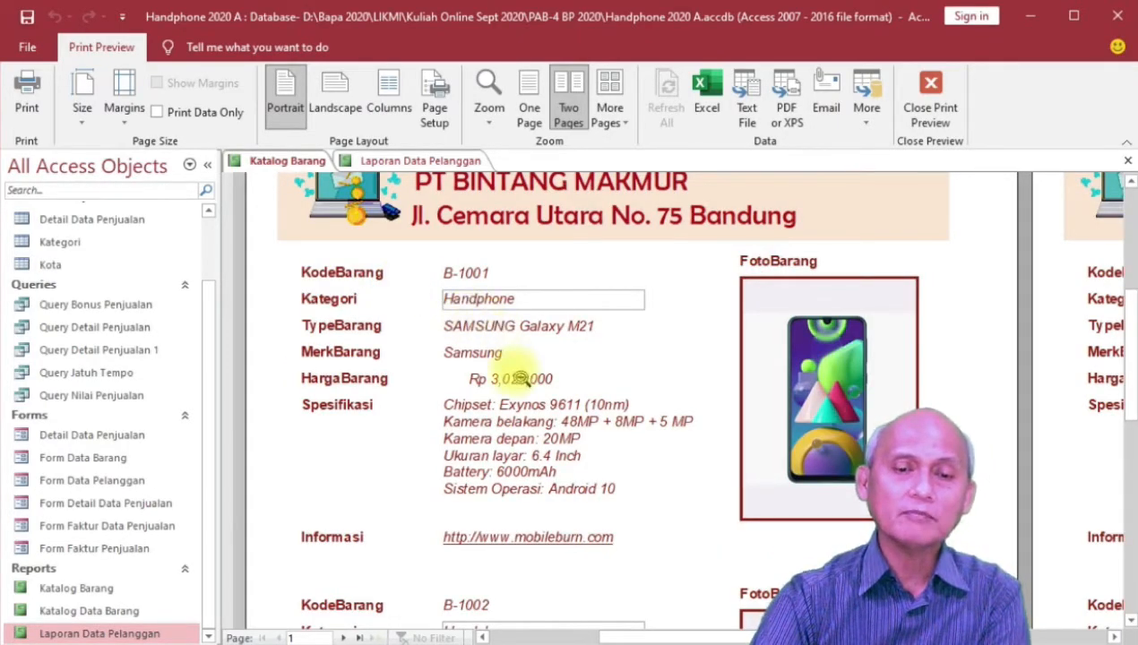
scroll(510, 376, "down", 2)
scroll(520, 378, "down", 2)
scroll(522, 378, "down", 1)
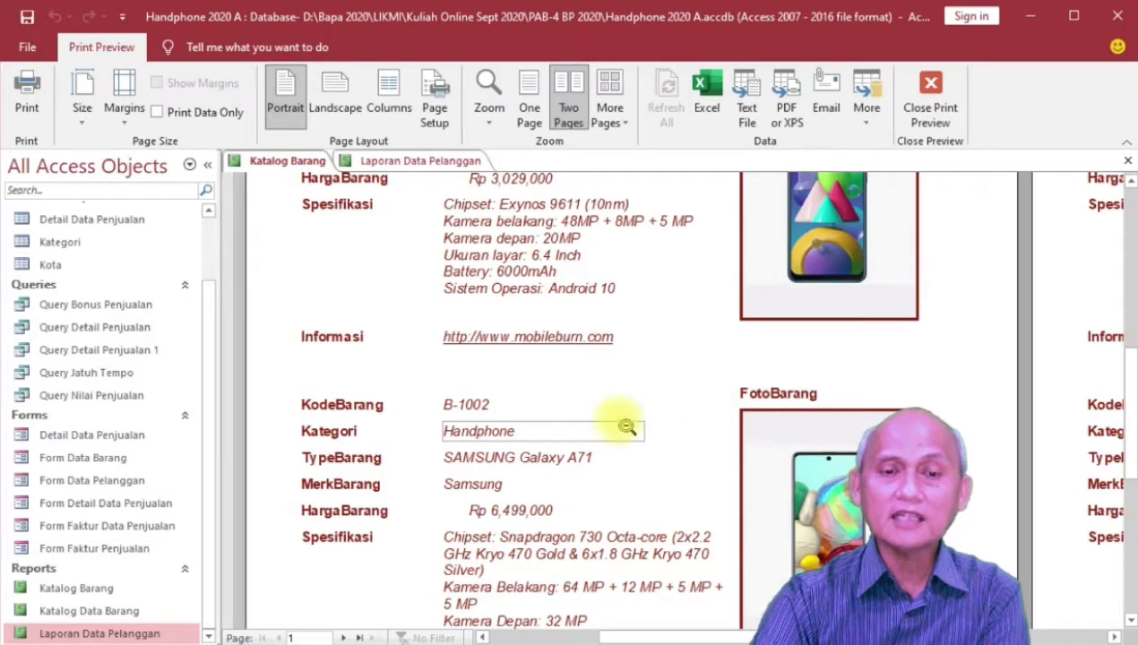
left_click(930, 114)
Draw a horizontal line about 6.8 inches long below the Informasi field near the lower edge of the Detail section.
scroll(666, 398, "down", 3)
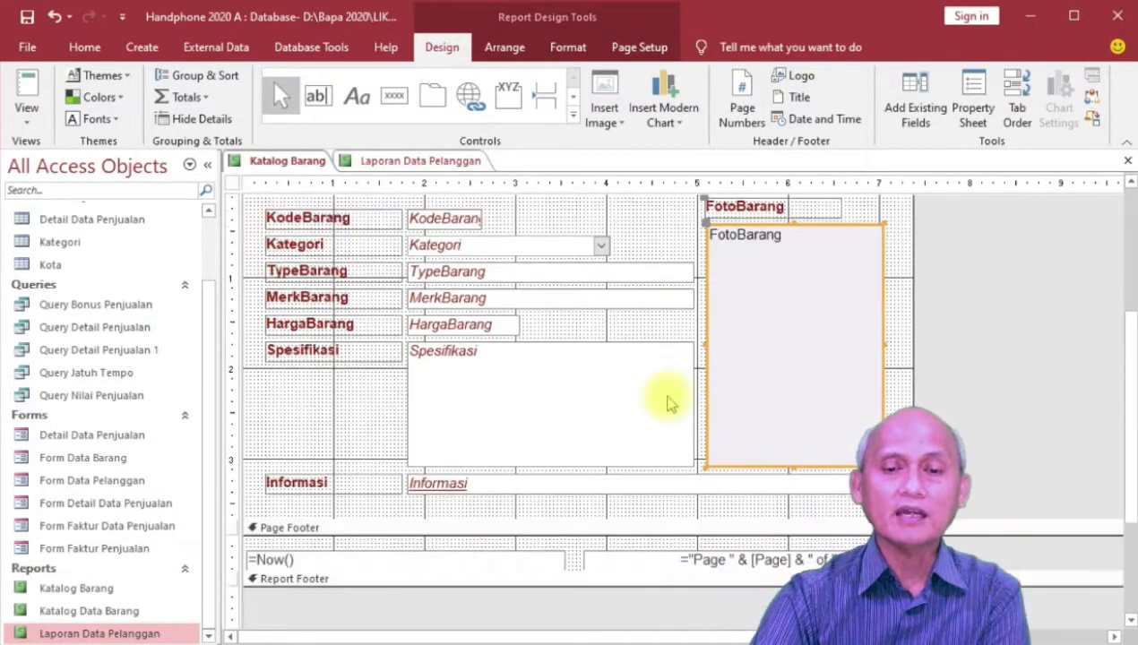
left_click(540, 506)
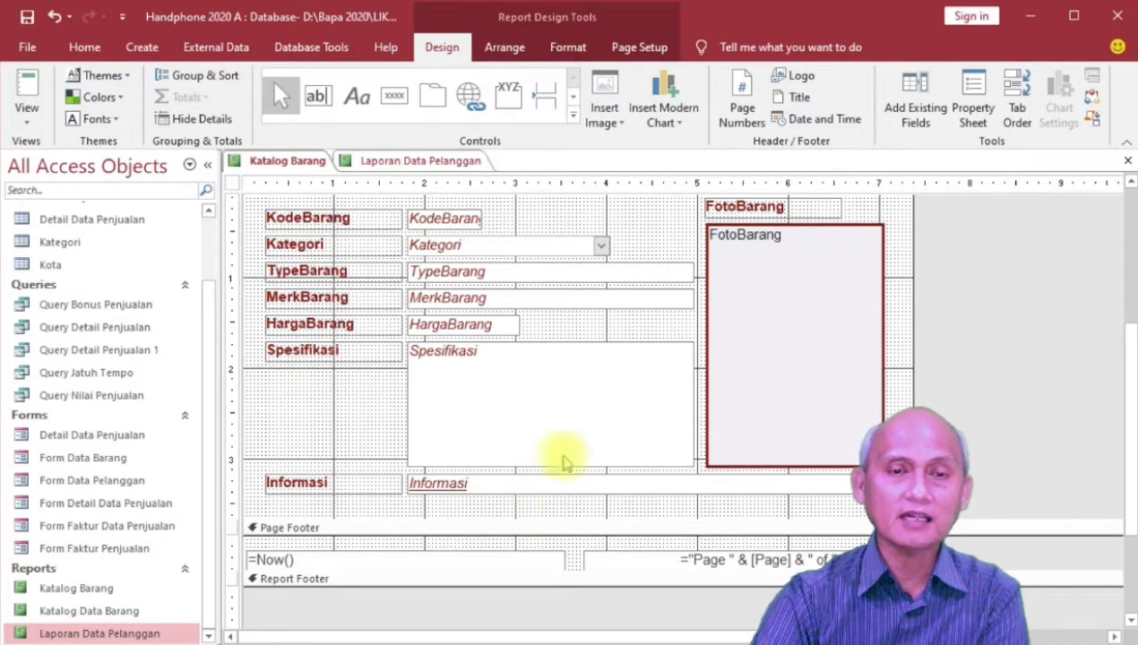
left_click(573, 115)
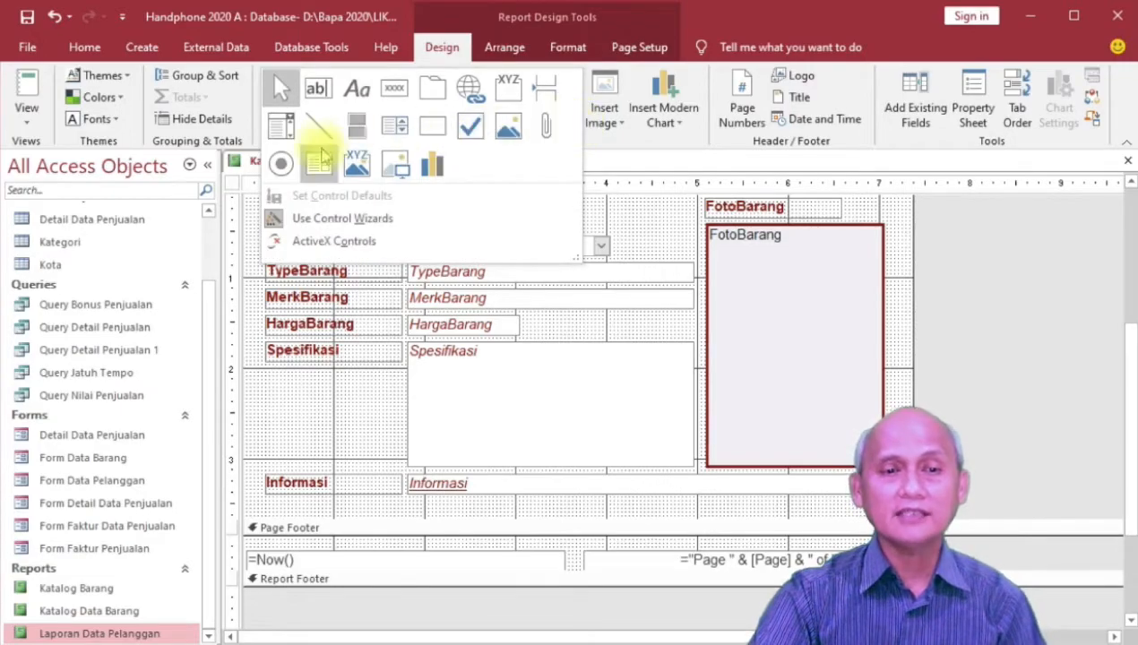
left_click(325, 129)
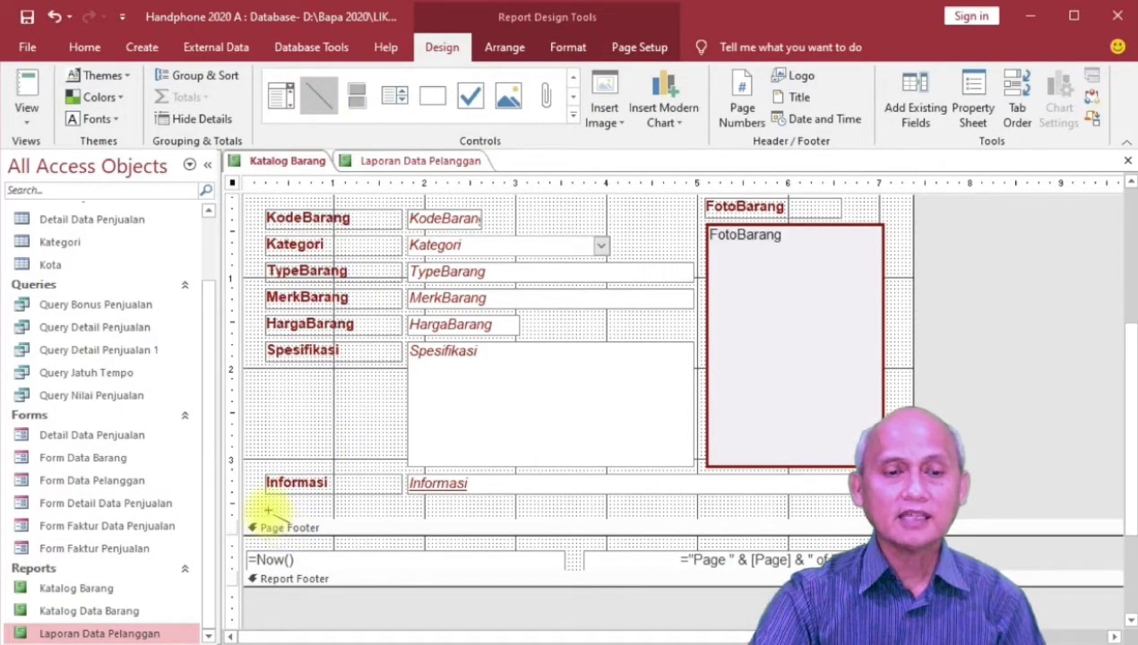
mouse_move(265, 507)
left_mouse_down()
mouse_move(730, 505)
mouse_move(851, 495)
mouse_move(881, 476)
mouse_move(885, 488)
mouse_move(887, 462)
mouse_move(882, 507)
left_mouse_up()
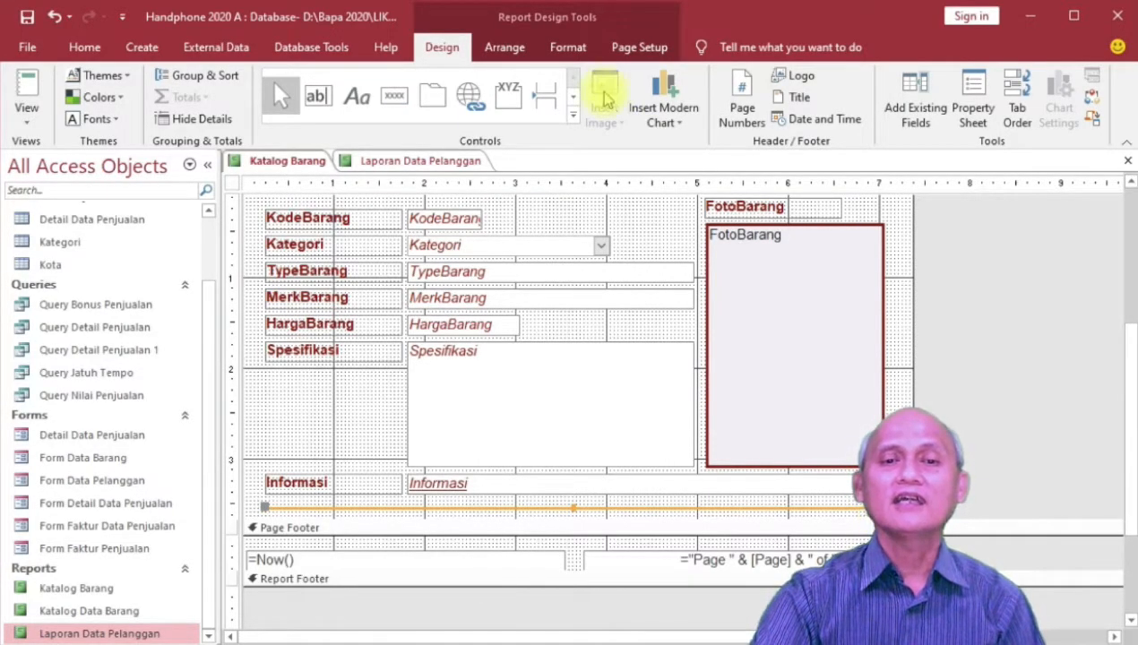
Give the separator line below Informasi a dark red outline and a thicker line weight.
left_click(566, 45)
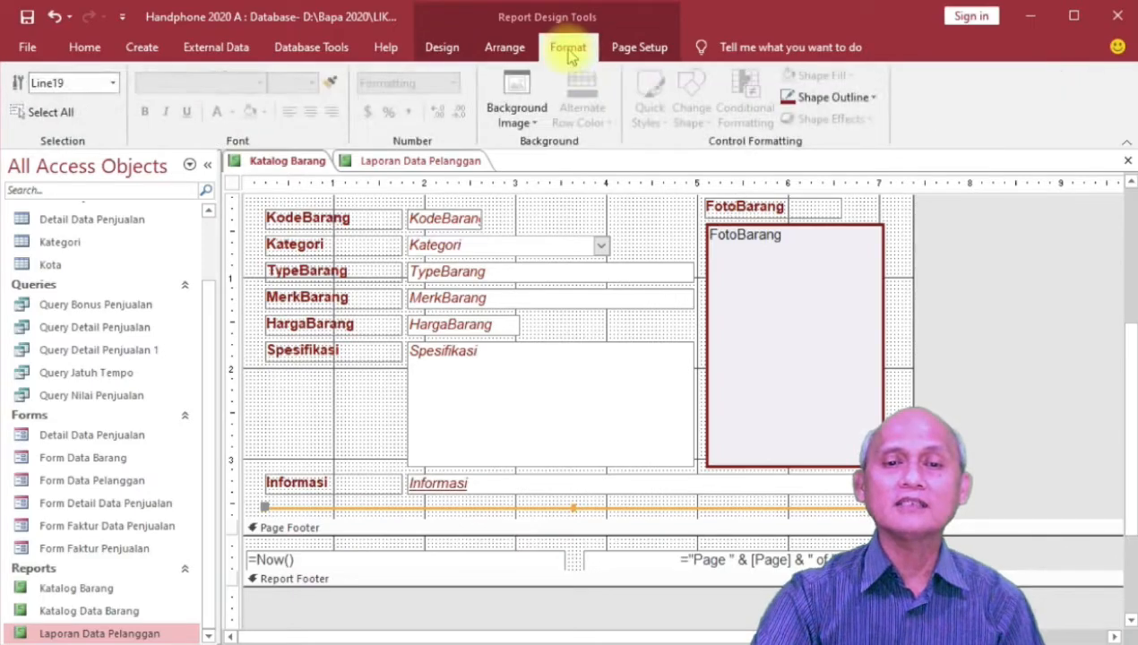
left_click(872, 101)
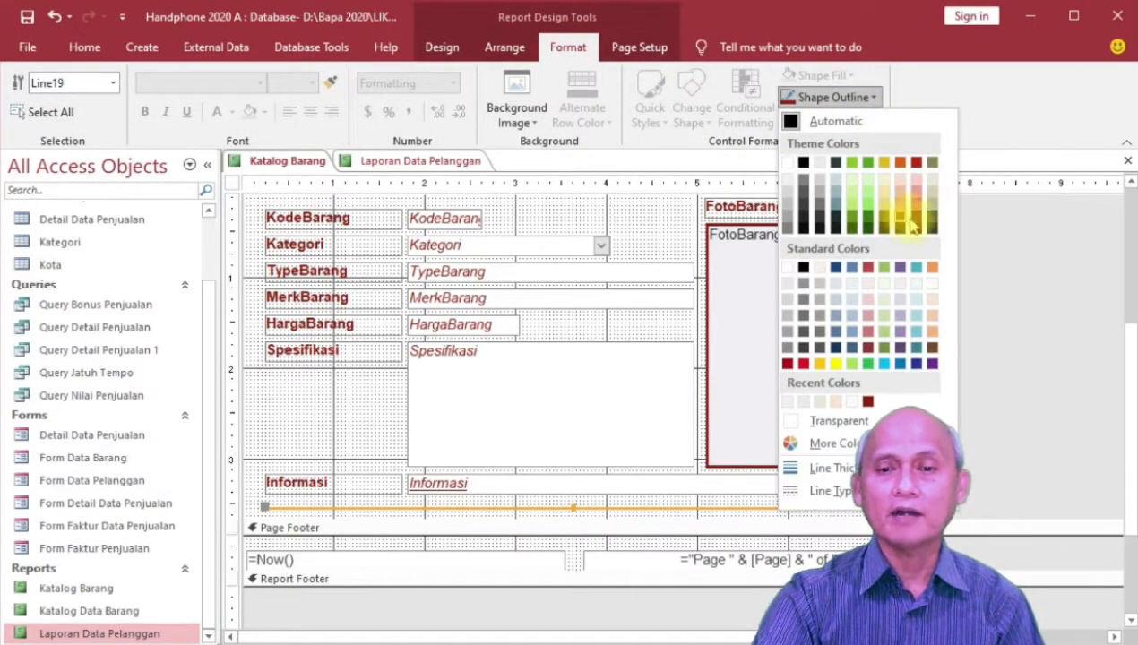
left_click(914, 219)
left_click(875, 97)
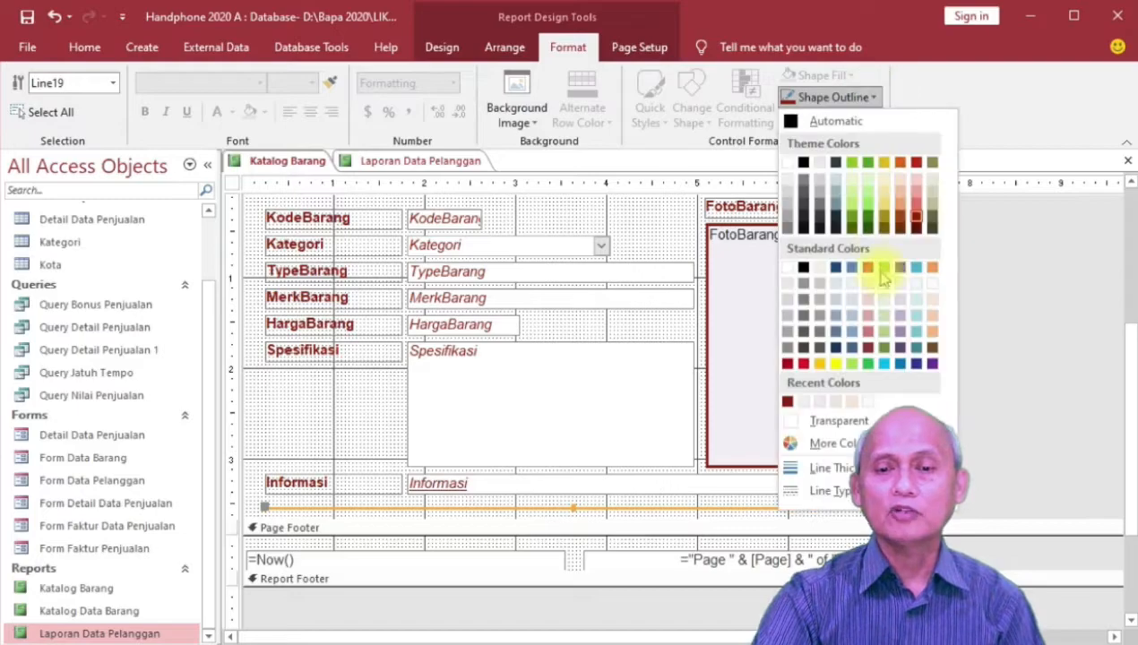
mouse_move(827, 468)
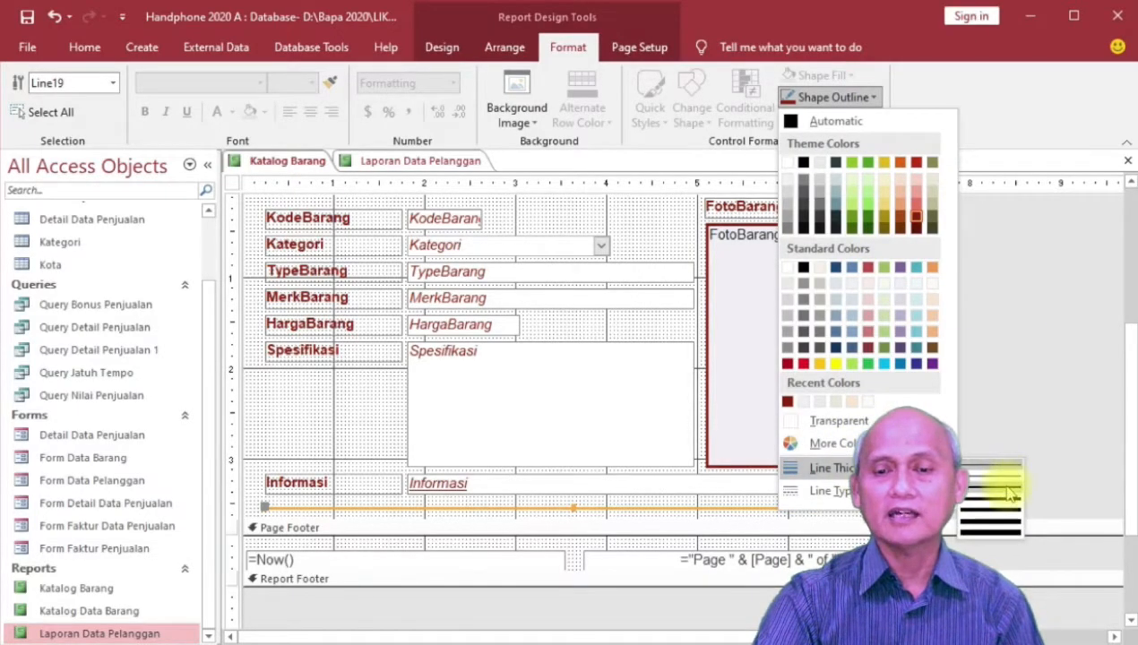
left_click(1008, 491)
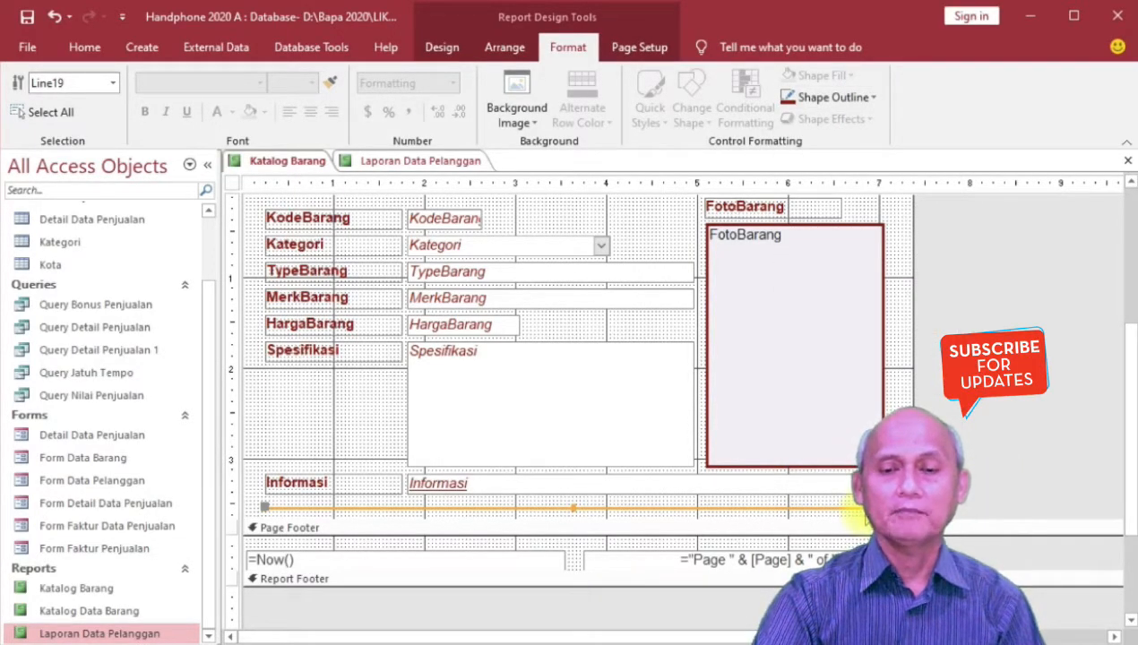
Set the separator line's type to dotted.
left_click(878, 97)
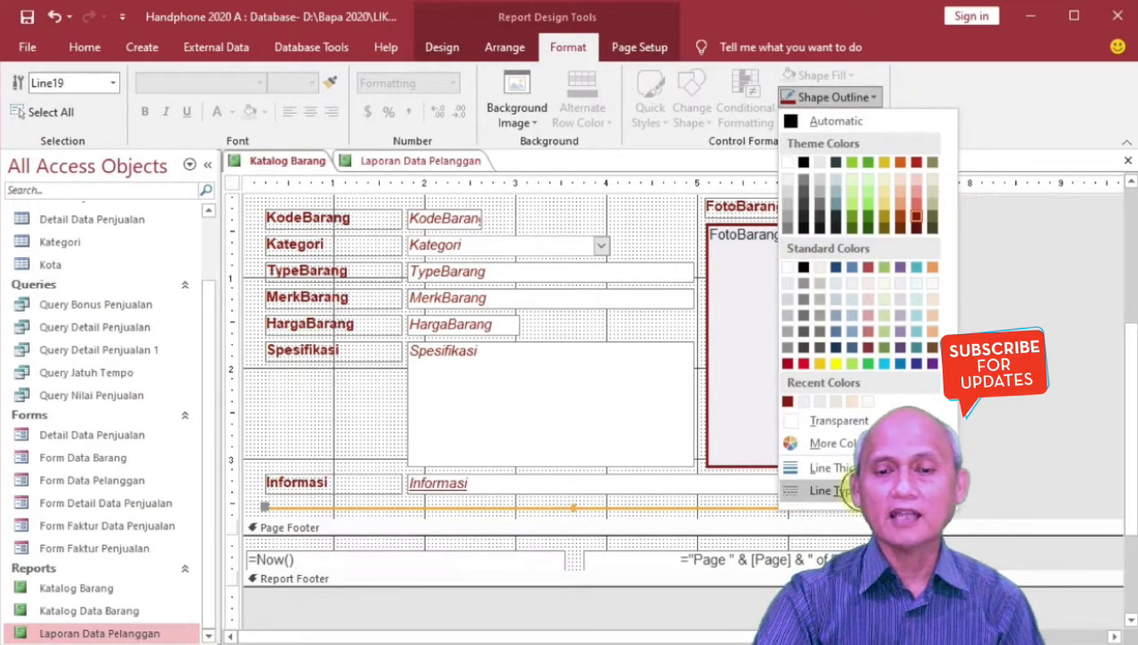
mouse_move(850, 491)
left_click(974, 536)
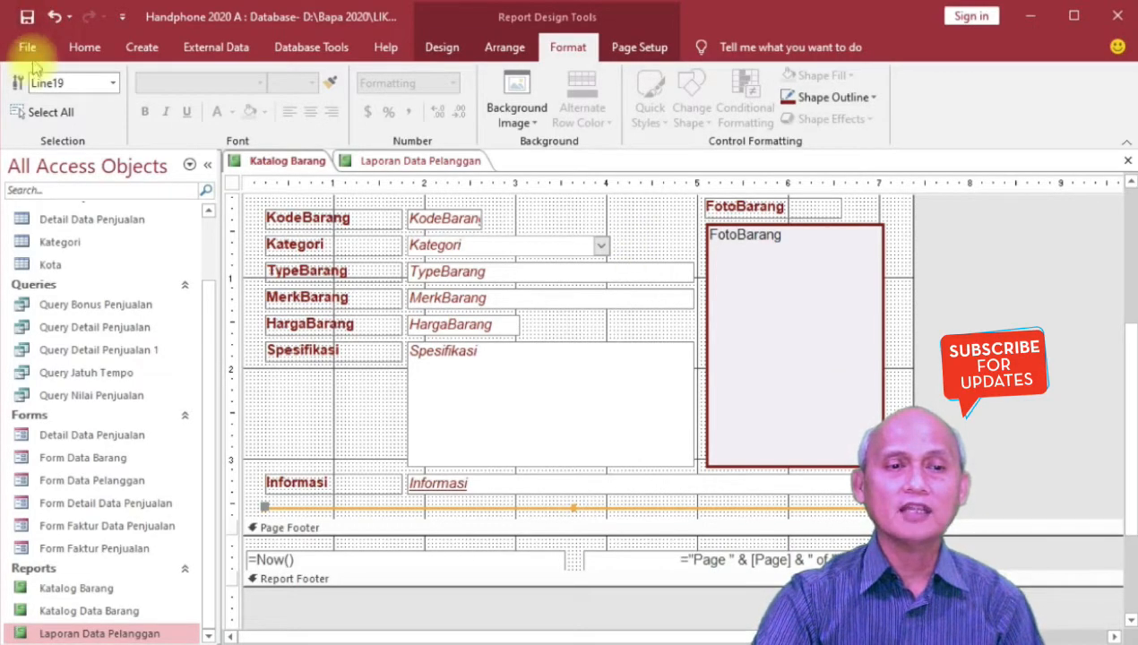
Examine the separator lines between the catalog records in Print Preview, on both full pages and close up.
left_click(84, 47)
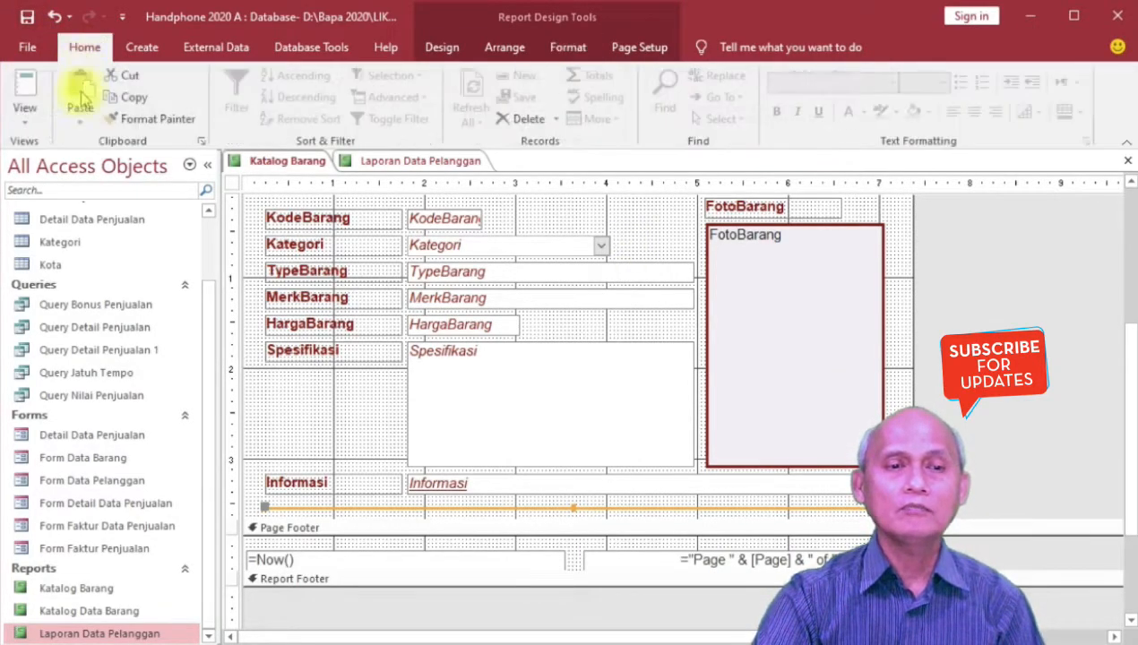
left_click(25, 112)
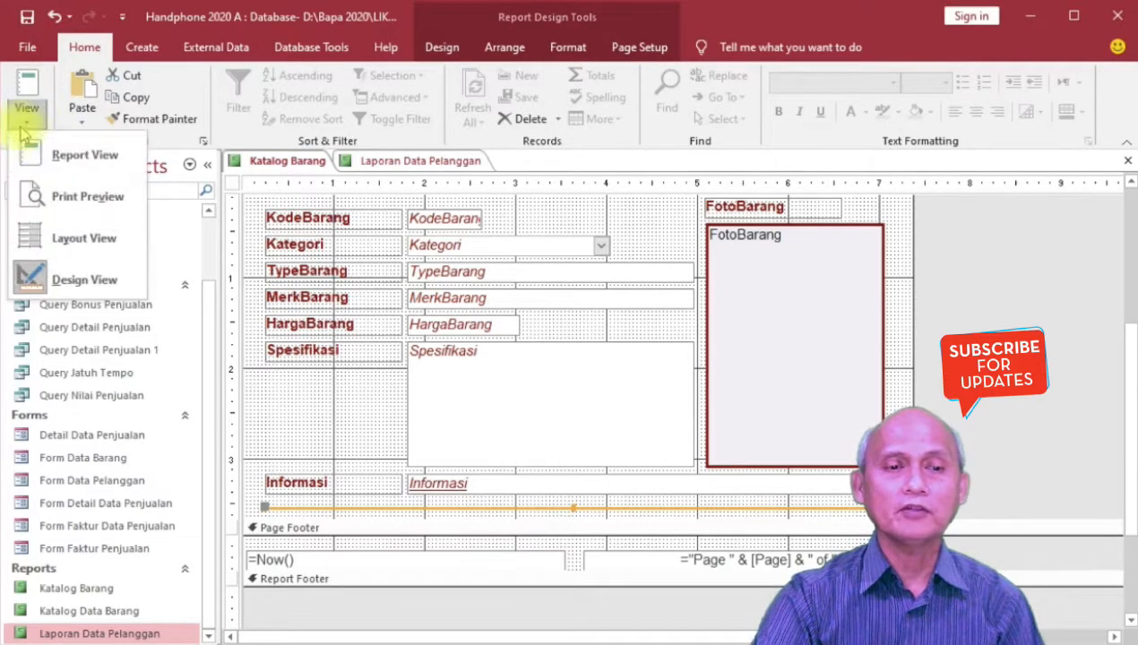
left_click(79, 189)
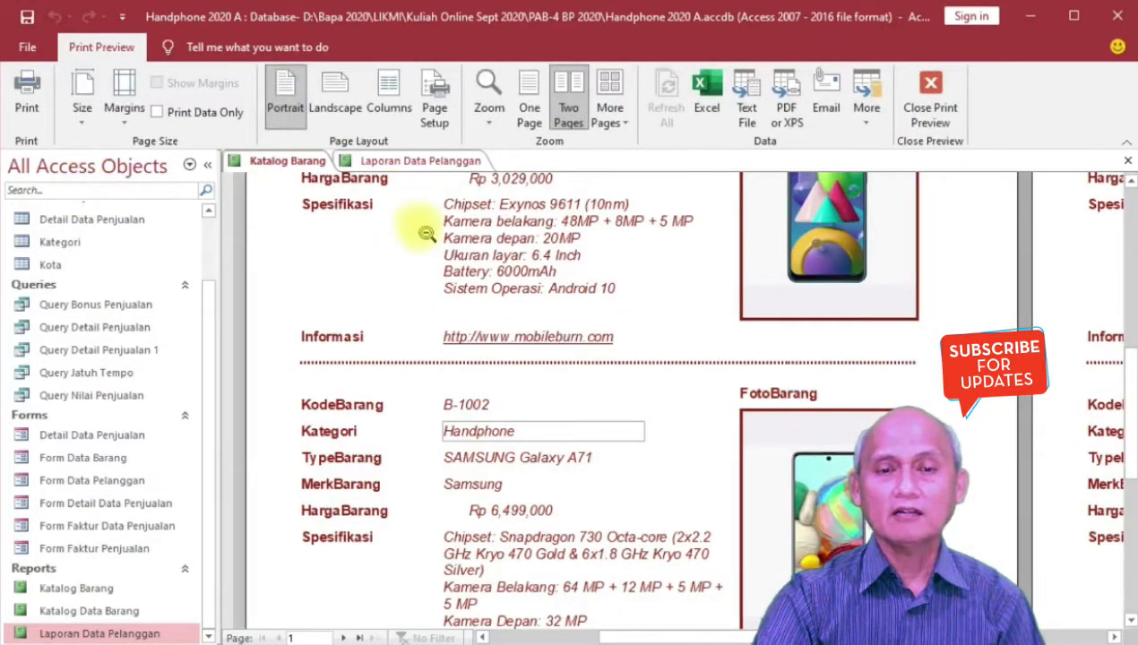
left_click(426, 233)
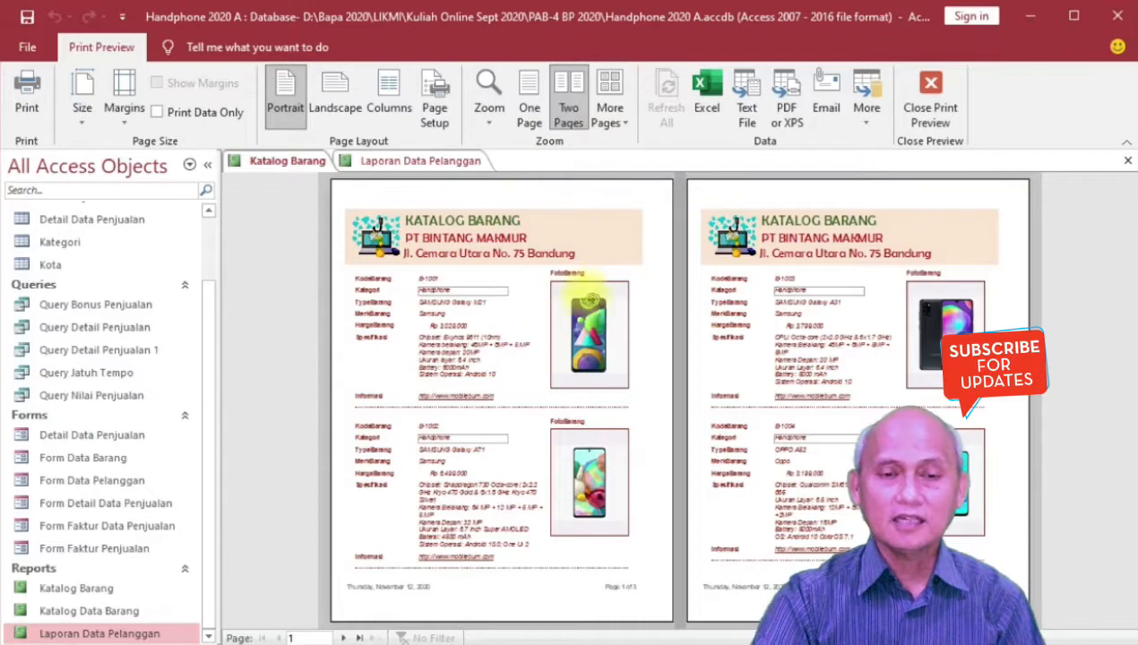
left_click(587, 433)
left_click(588, 424)
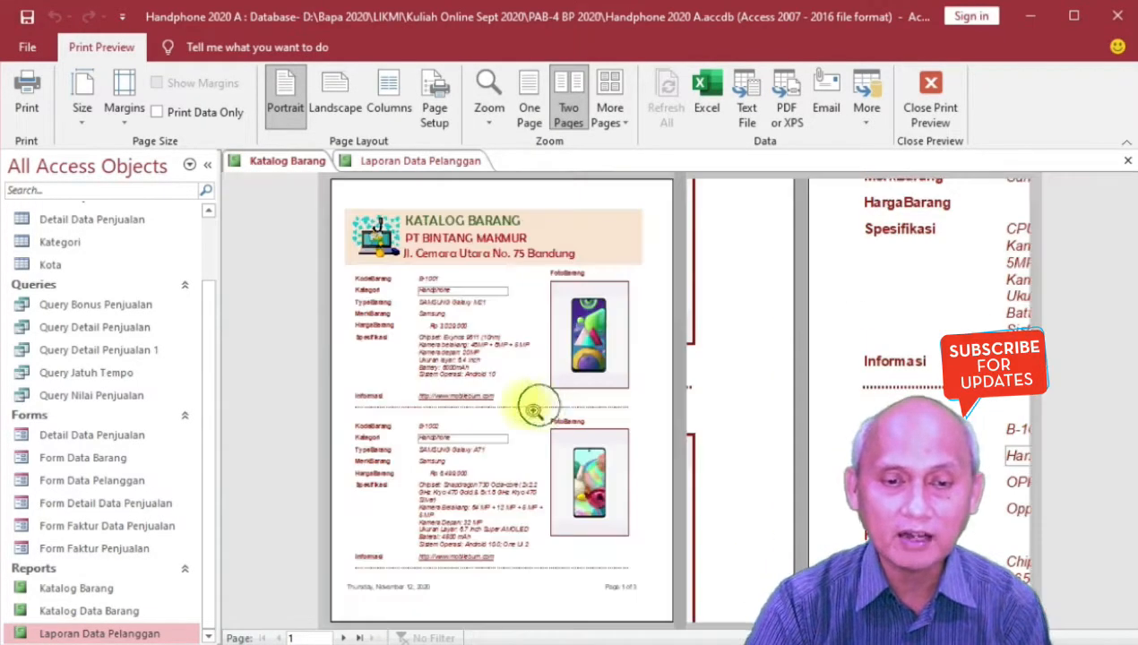
left_click(434, 380)
left_click(432, 378)
left_click(432, 376)
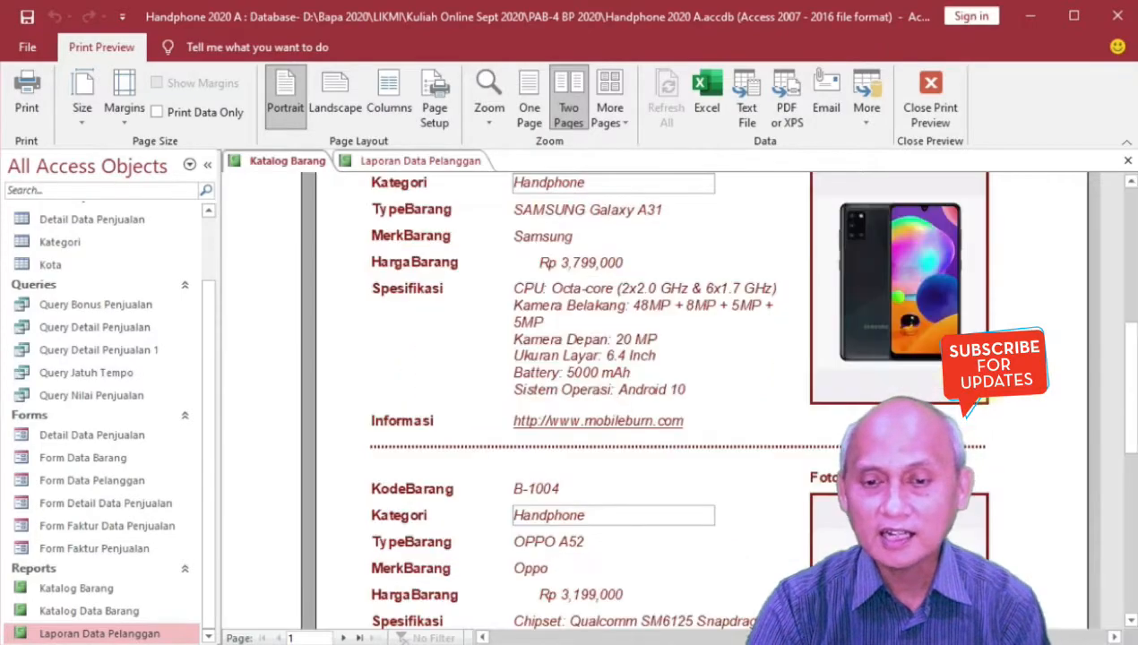
left_click(925, 379)
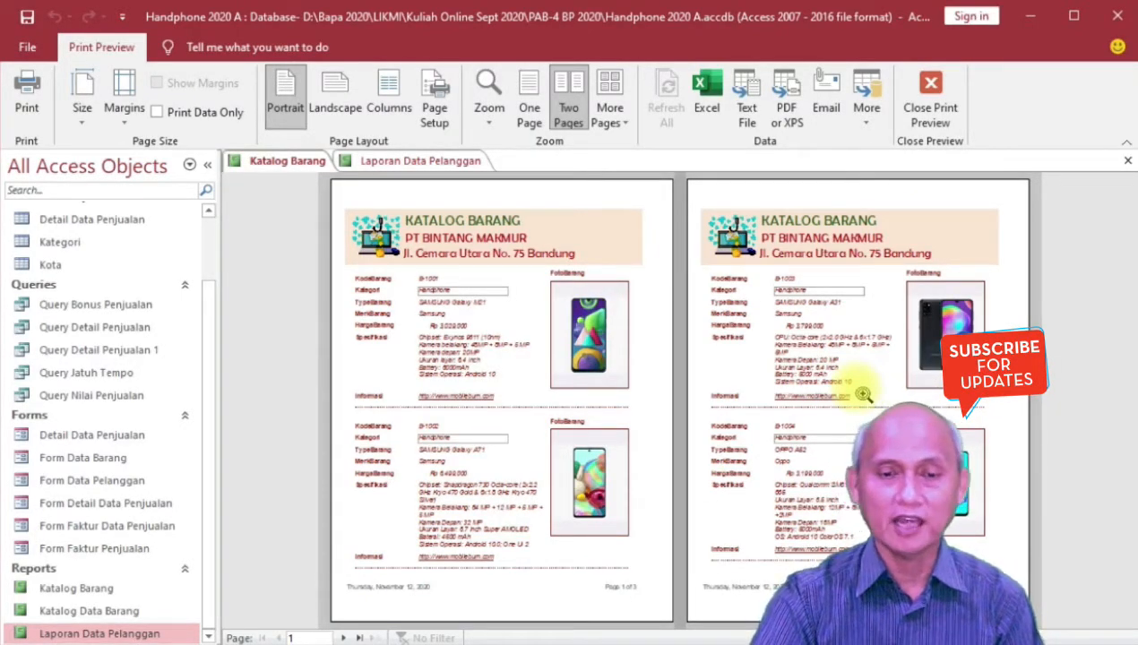
left_click(412, 575)
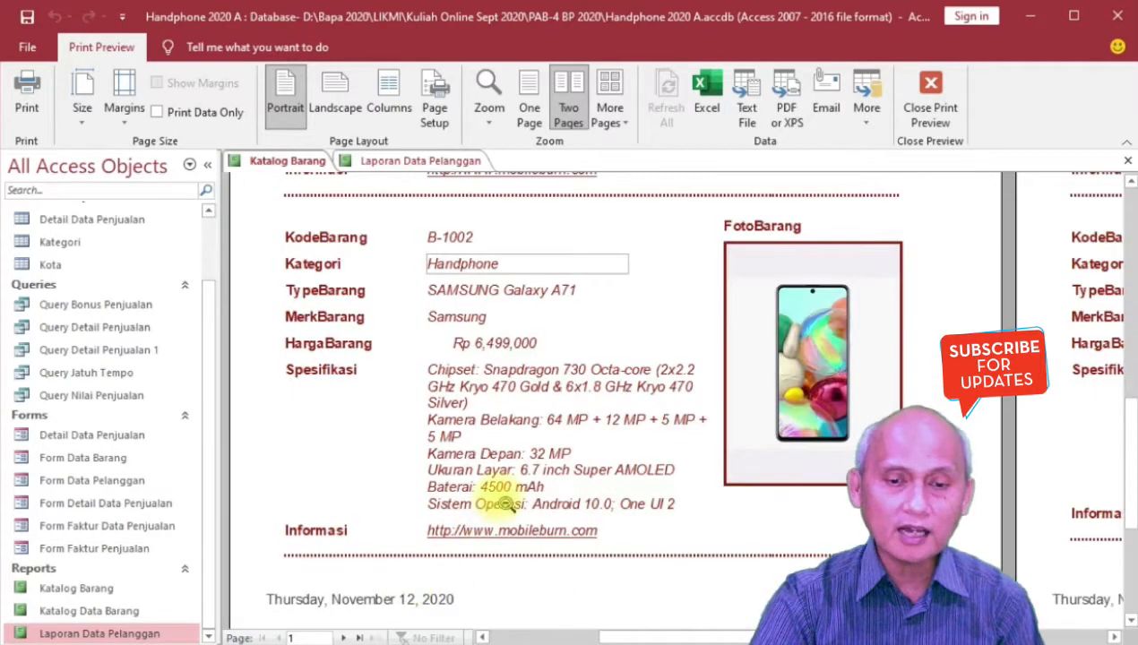
scroll(508, 506, "down", 1)
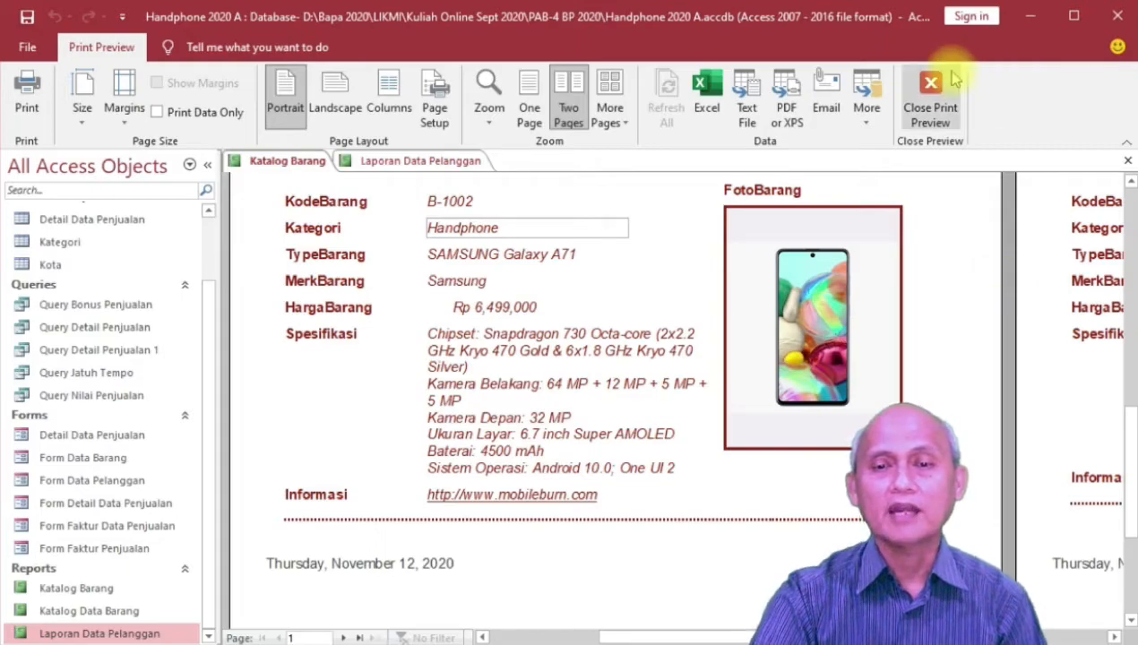
Return to Design View and fill the Page Footer section with light orange.
left_click(929, 99)
scroll(647, 381, "down", 5)
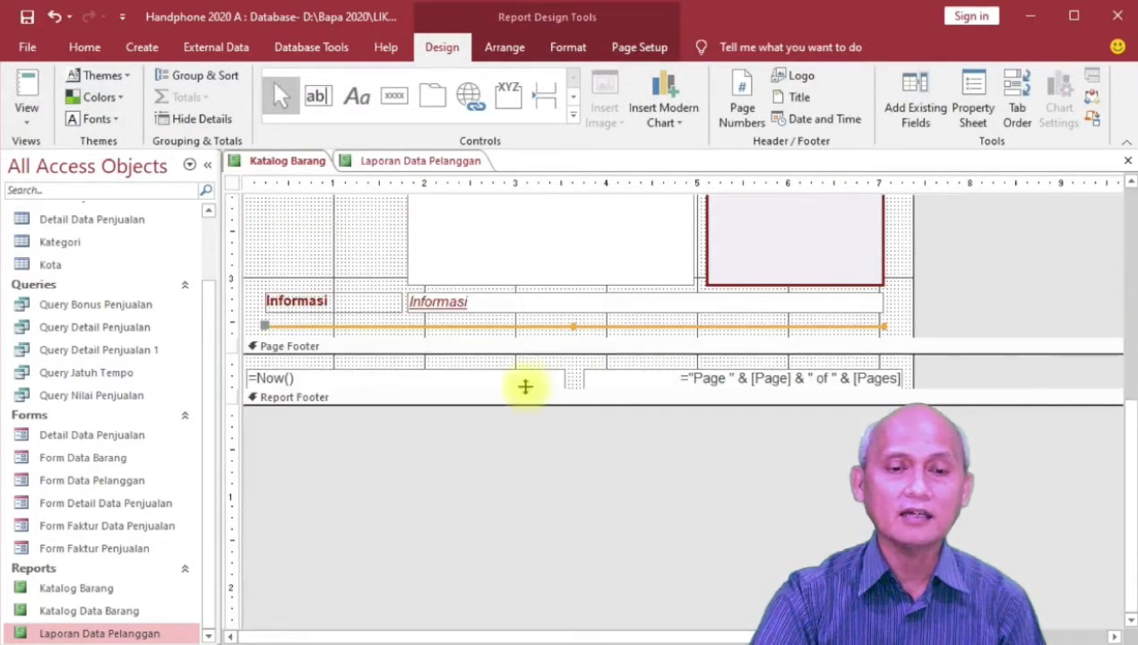
left_click(517, 348)
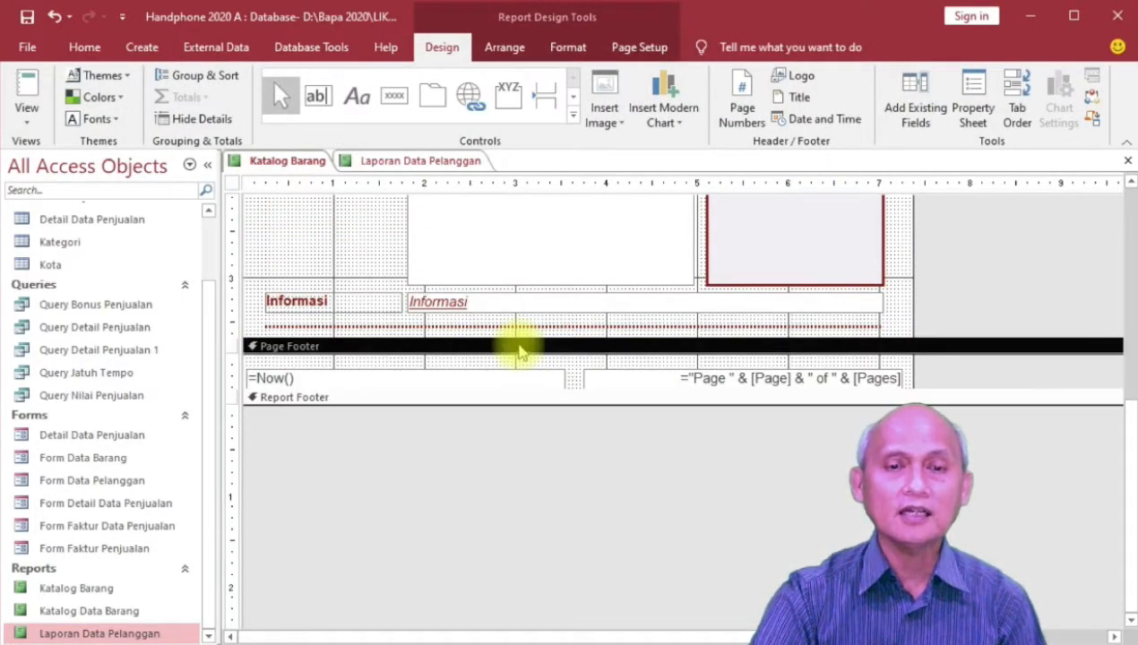
left_click(562, 46)
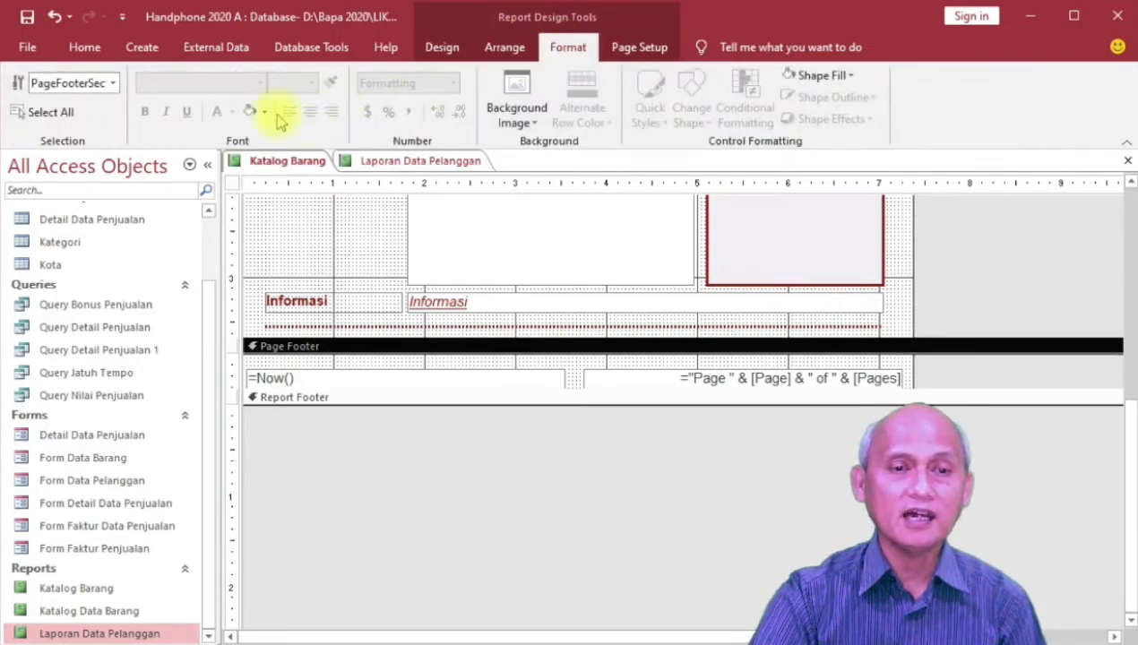
left_click(266, 112)
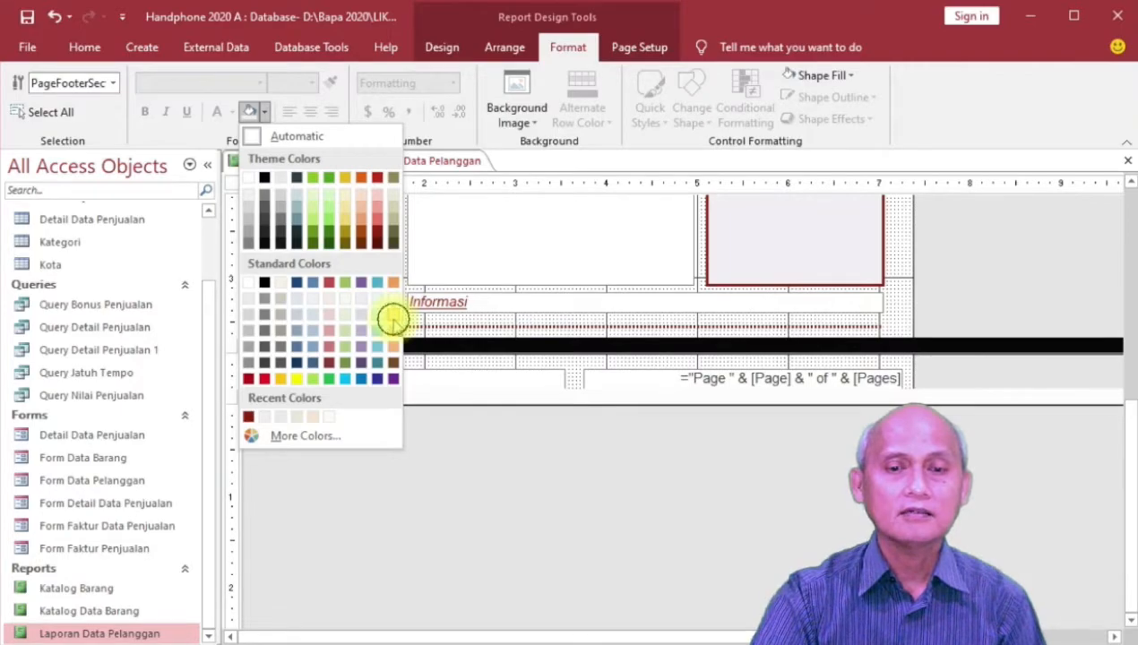
left_click(393, 318)
Delete the =Now() date box from the Page Footer and move the page number box up and inward to align with the Informasi field's right edge.
left_click(376, 381)
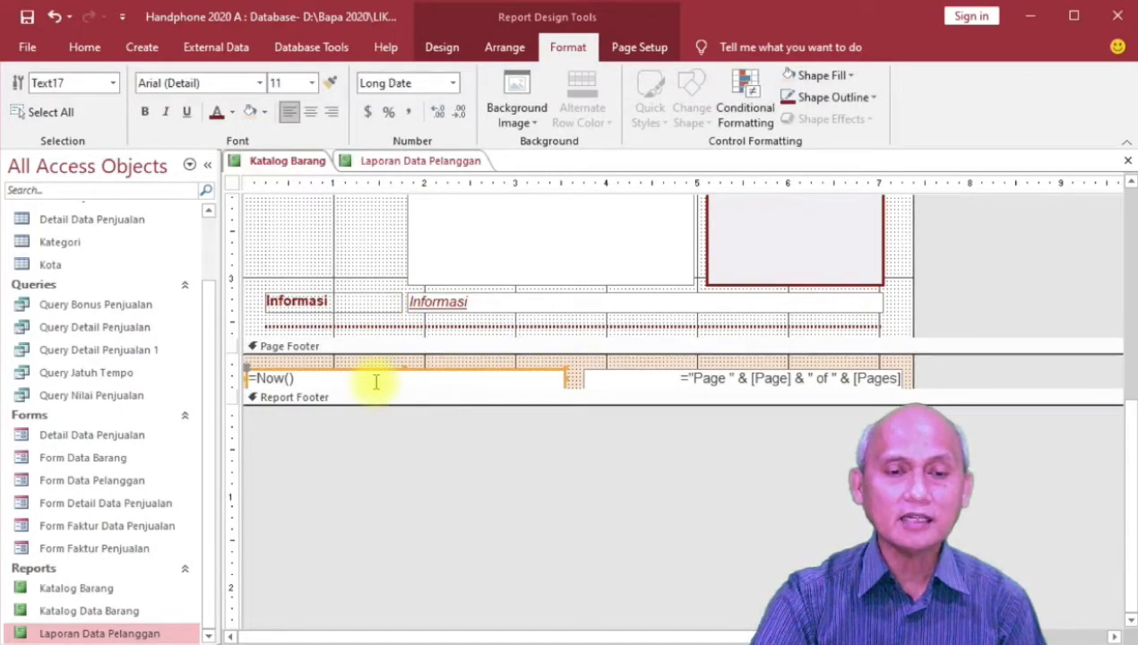
left_click_drag(370, 372, 374, 367)
key("Delete")
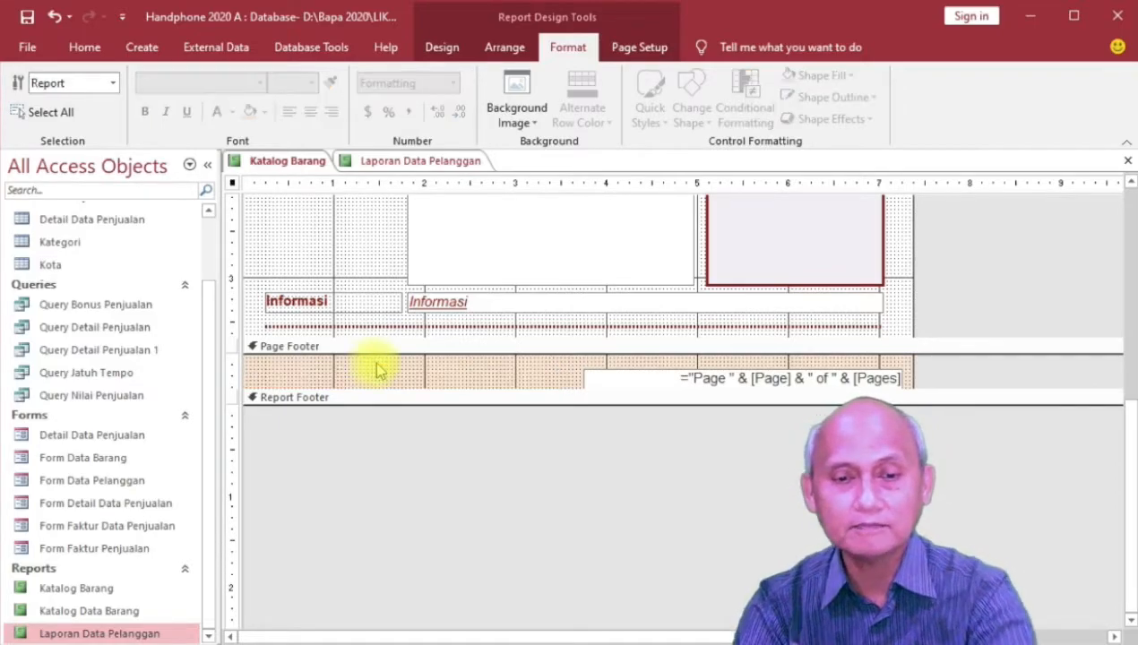
left_click(609, 374)
left_click_drag(636, 371, 609, 361)
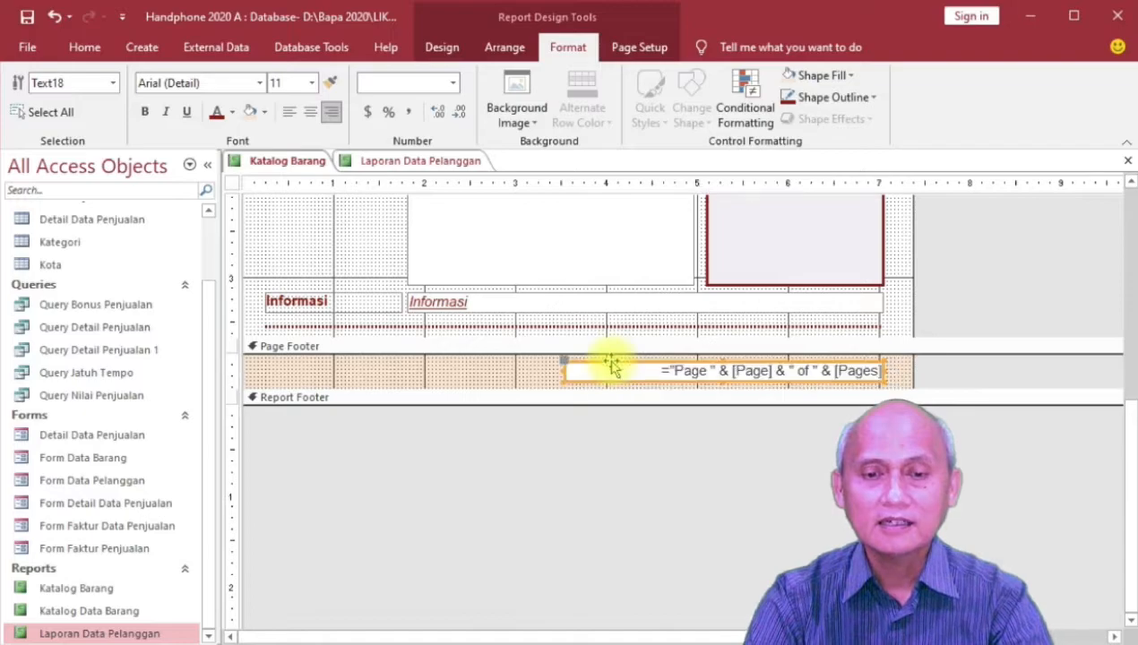
Change the page number expression to ="Hal " & [Page] & " dari " & [Pages] and fill its box with the footer's light orange.
left_click(691, 374)
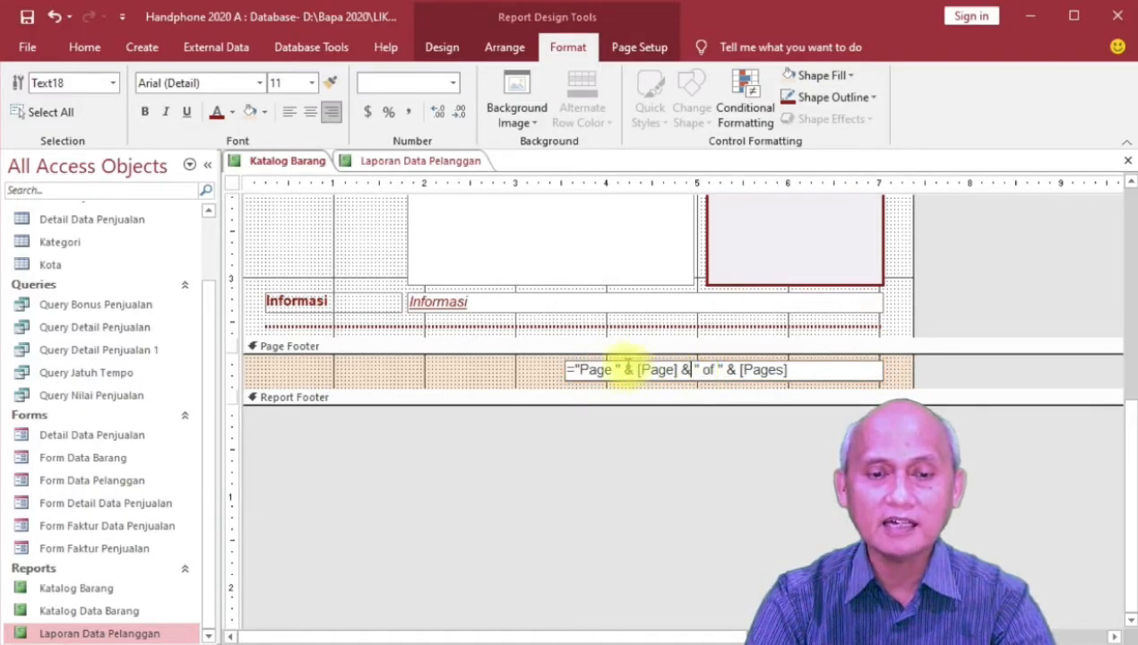
double_click(593, 368)
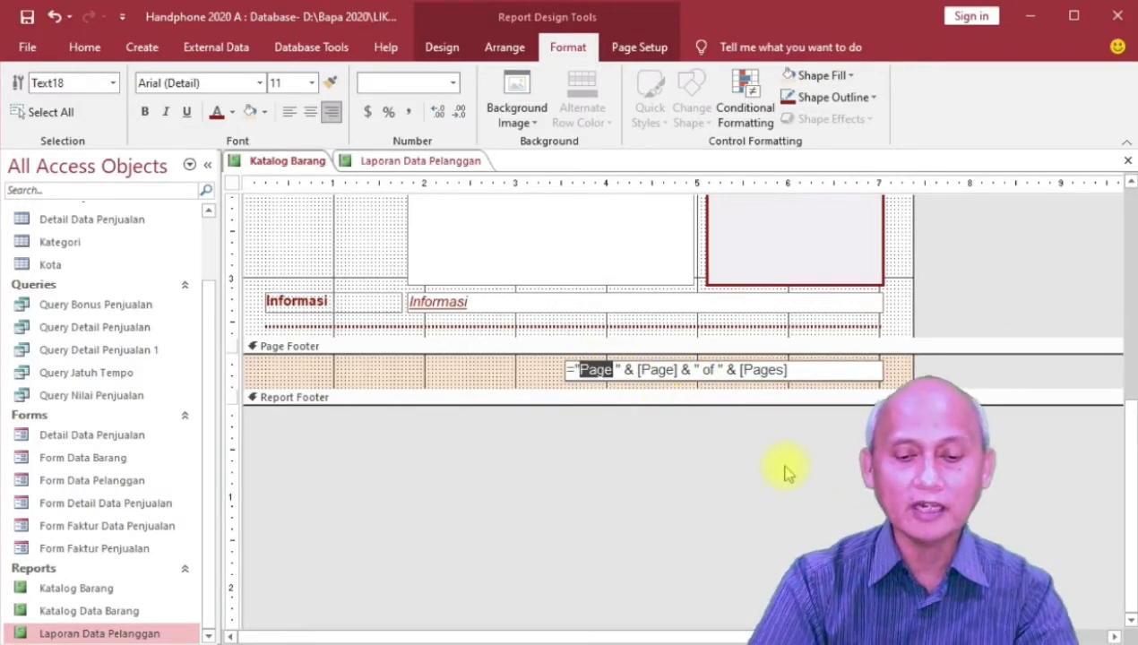
type("hAL")
key("BackSpace")
key("BackSpace")
key("BackSpace")
type("Hal")
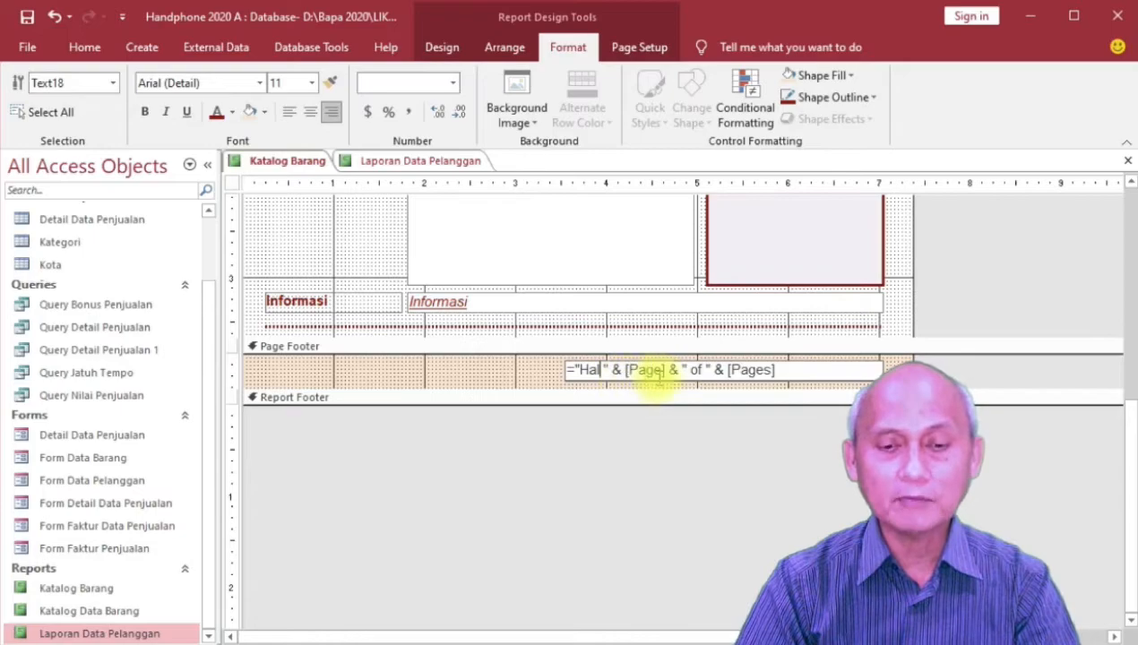
double_click(694, 369)
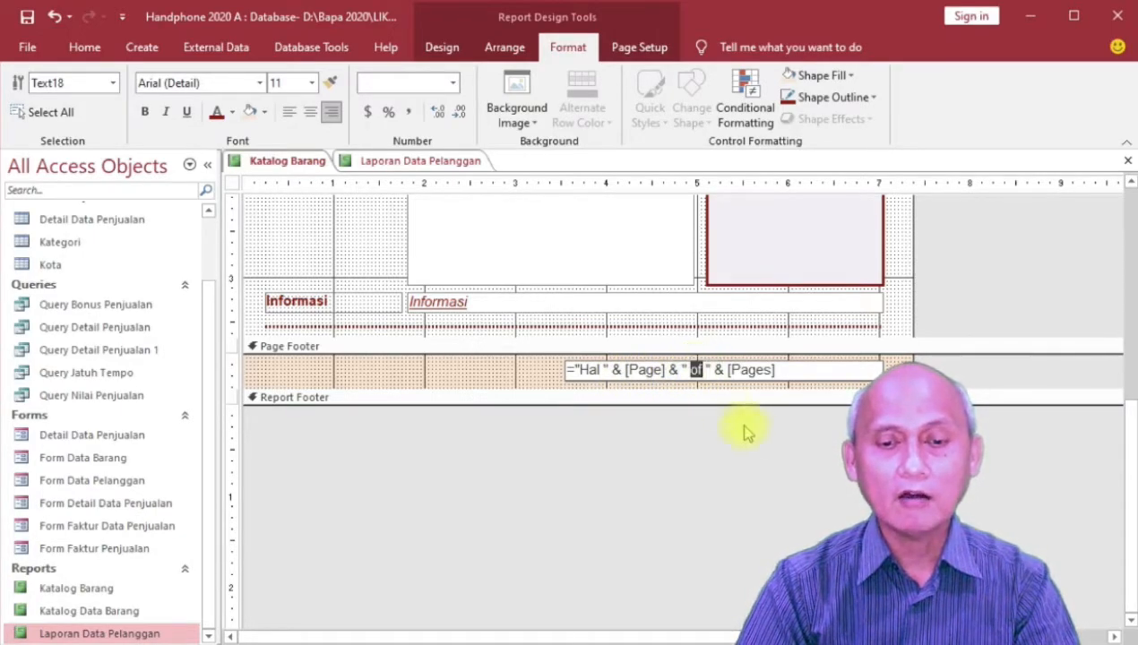
type("dari")
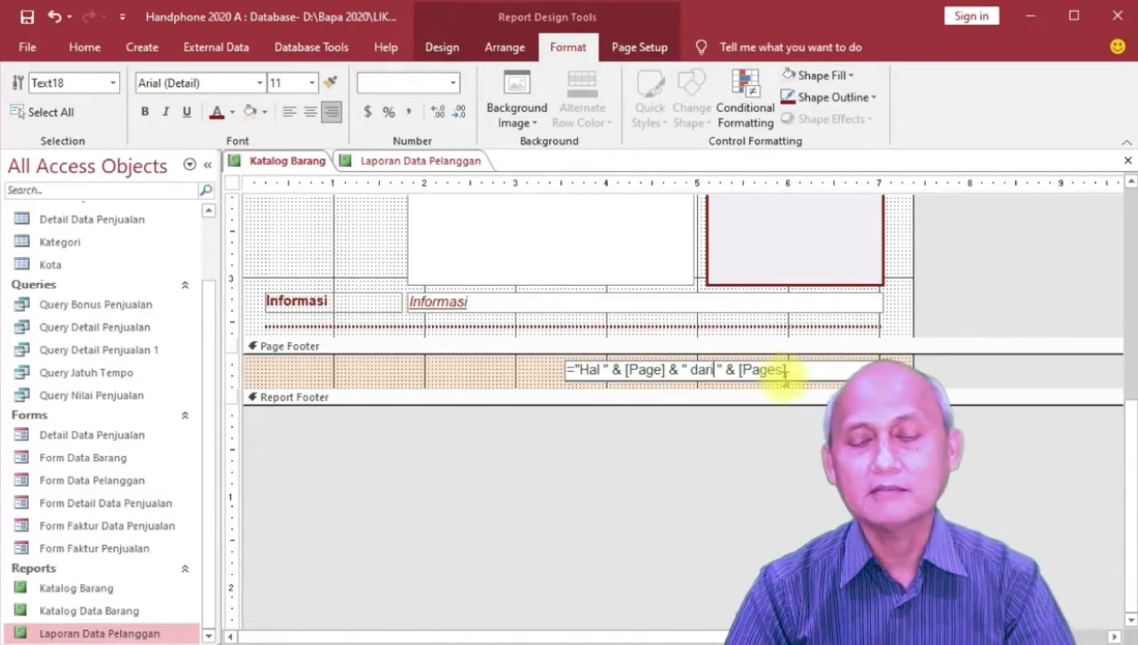
left_click(528, 386)
left_click(632, 378)
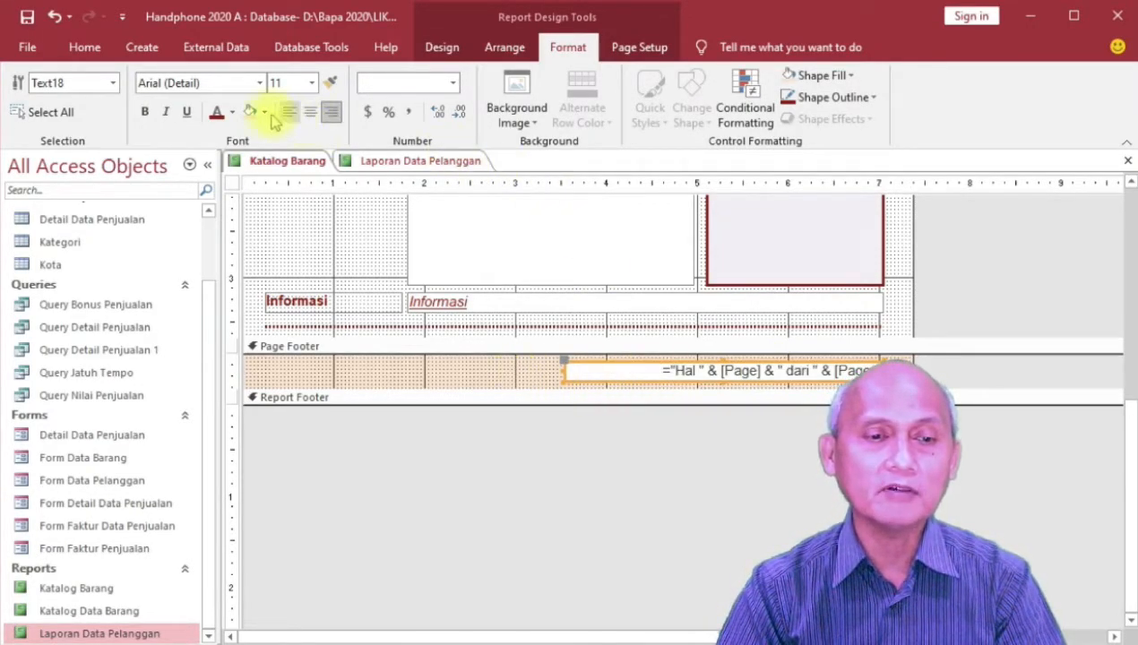
left_click(393, 374)
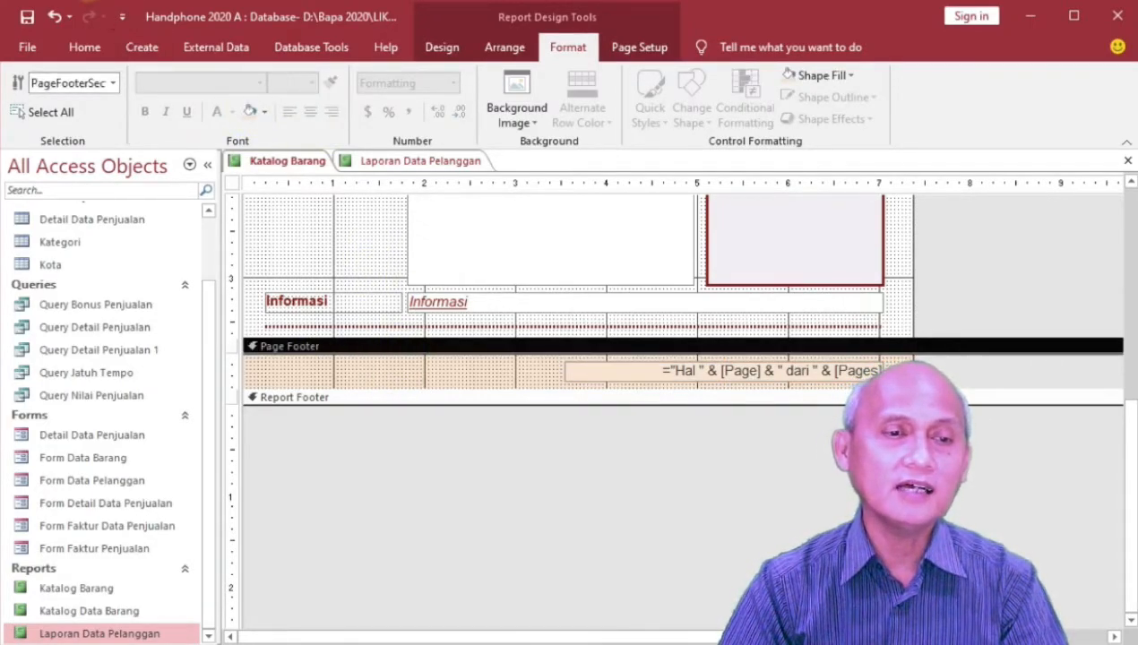
Examine the page footer's color and page numbering in Print Preview, on both full pages and close up.
left_click(86, 48)
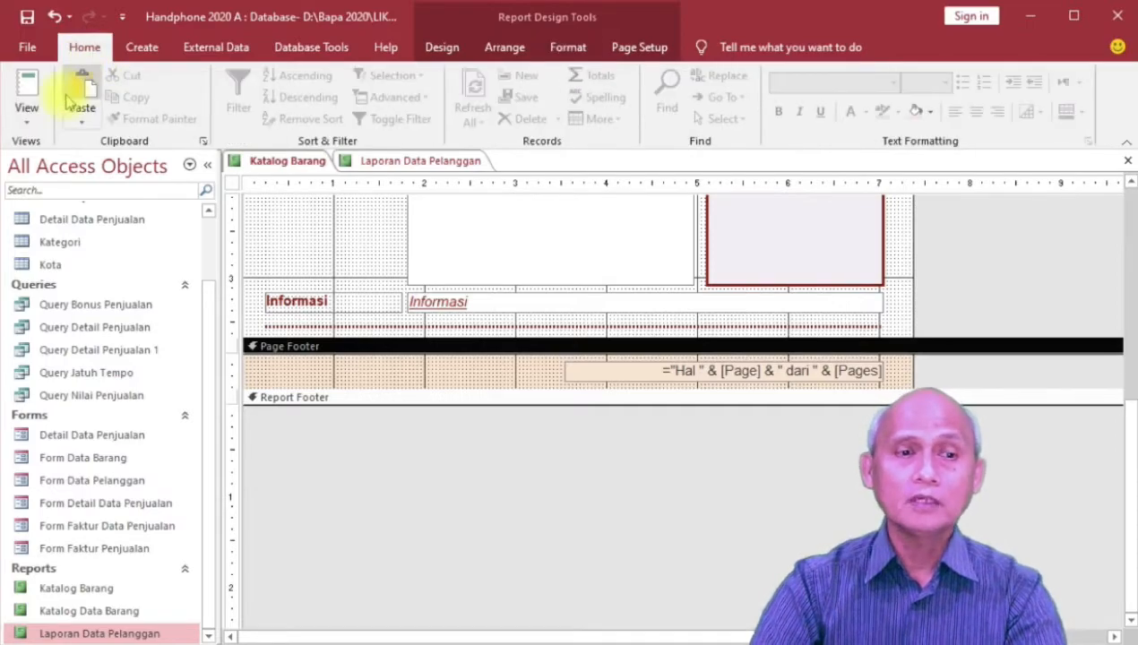
left_click(29, 118)
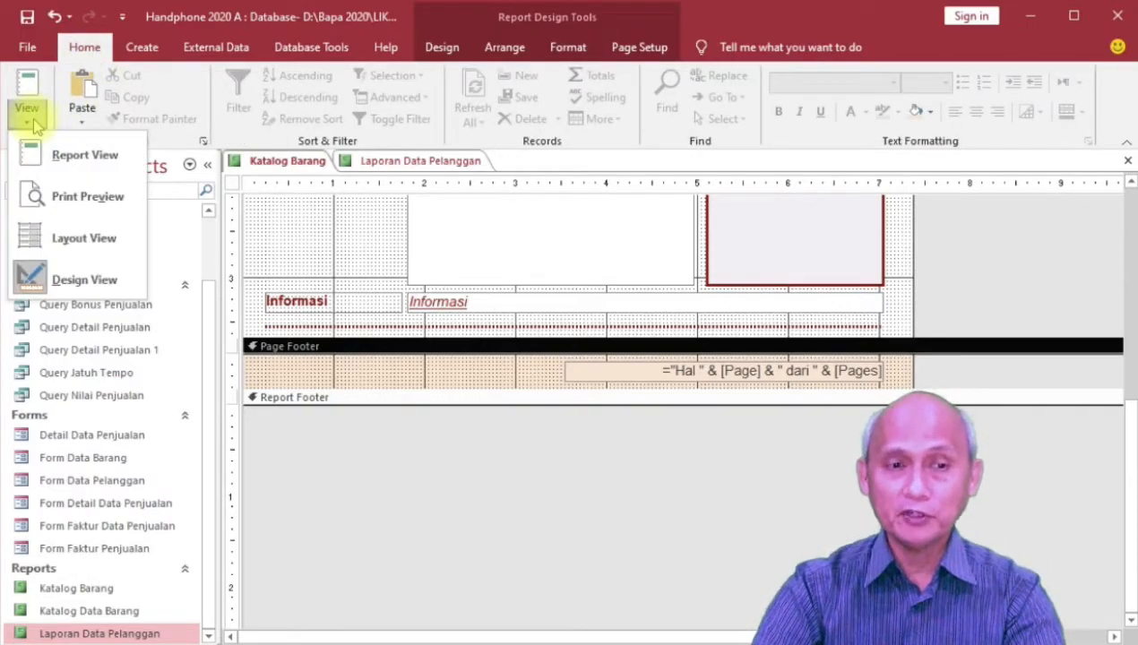
left_click(82, 195)
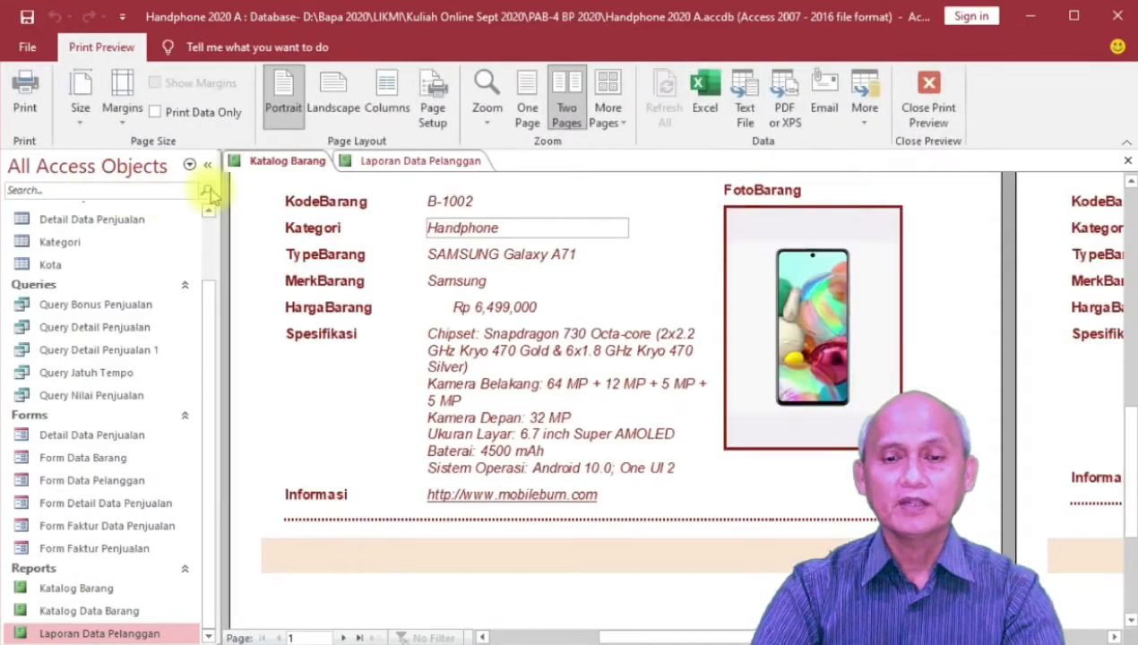
left_click(567, 105)
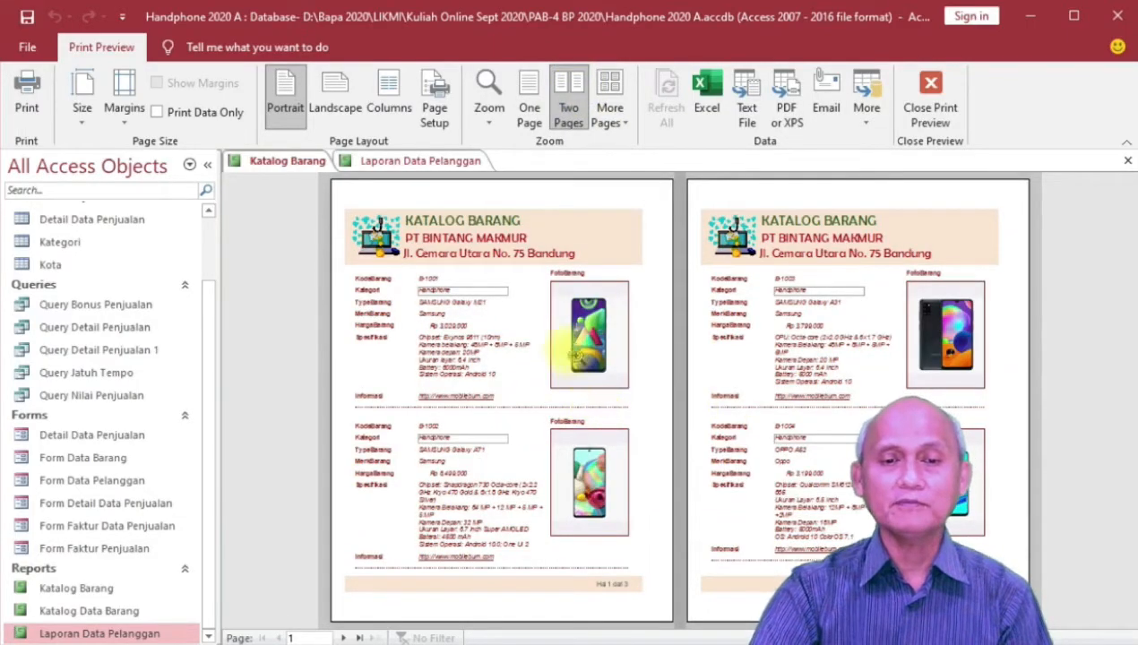
left_click(537, 333)
left_click(542, 337)
left_click(490, 221)
left_click(490, 221)
left_click(476, 578)
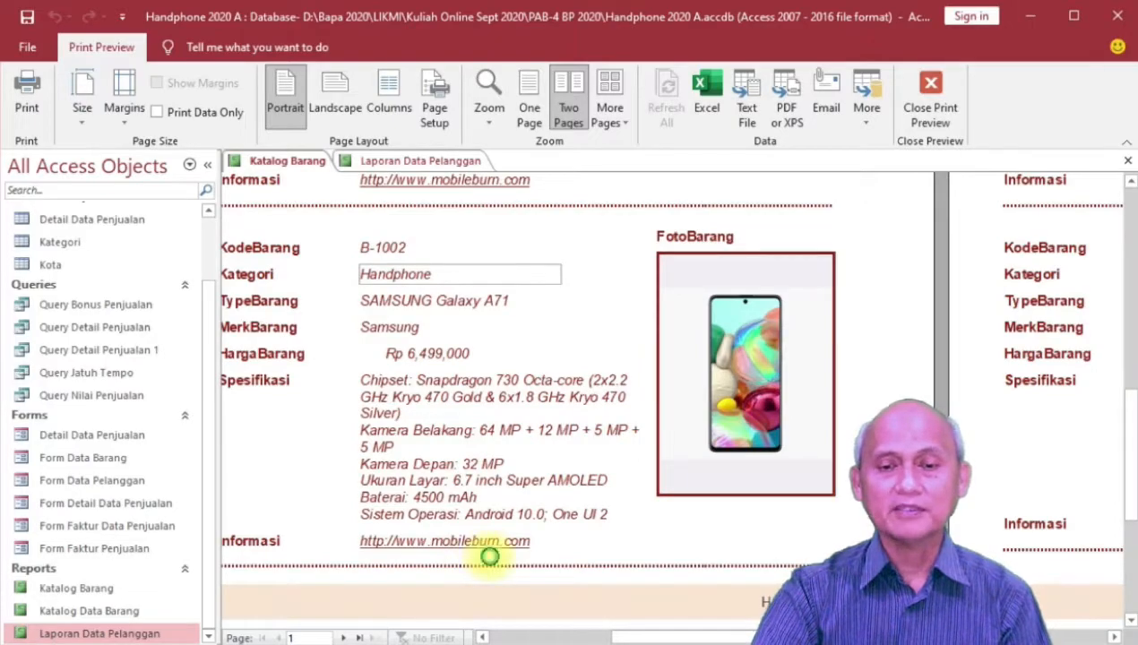
left_click(490, 557)
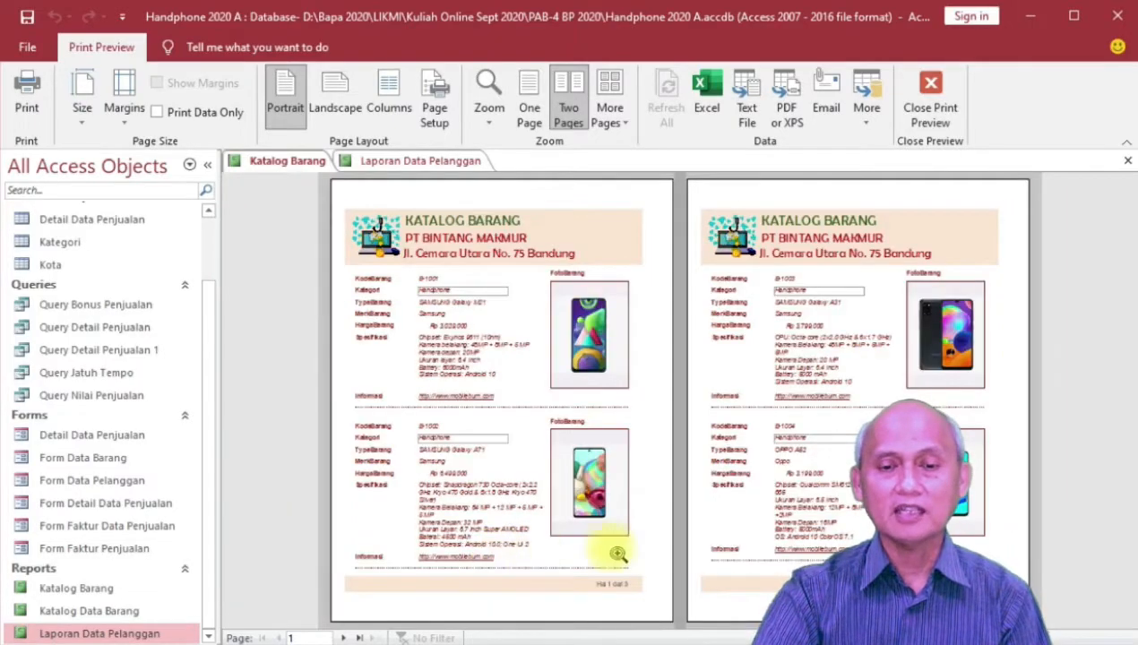
Review all catalog pages in a four-page layout, return to two pages, and inspect the first record in an enlarged preview.
left_click(610, 112)
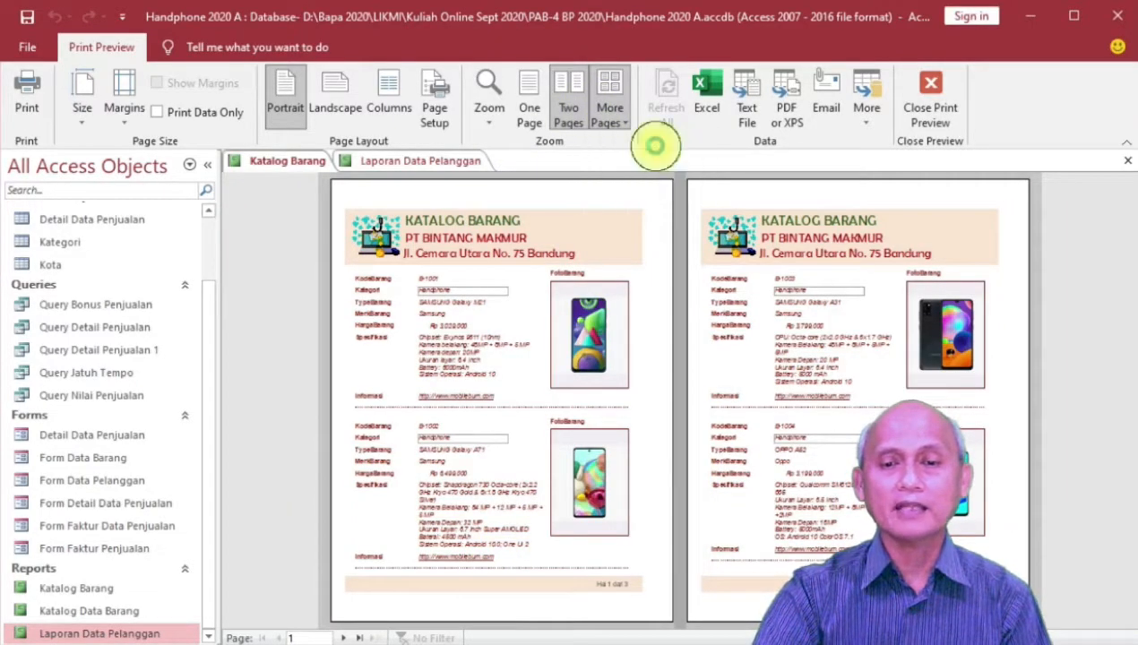
left_click(647, 144)
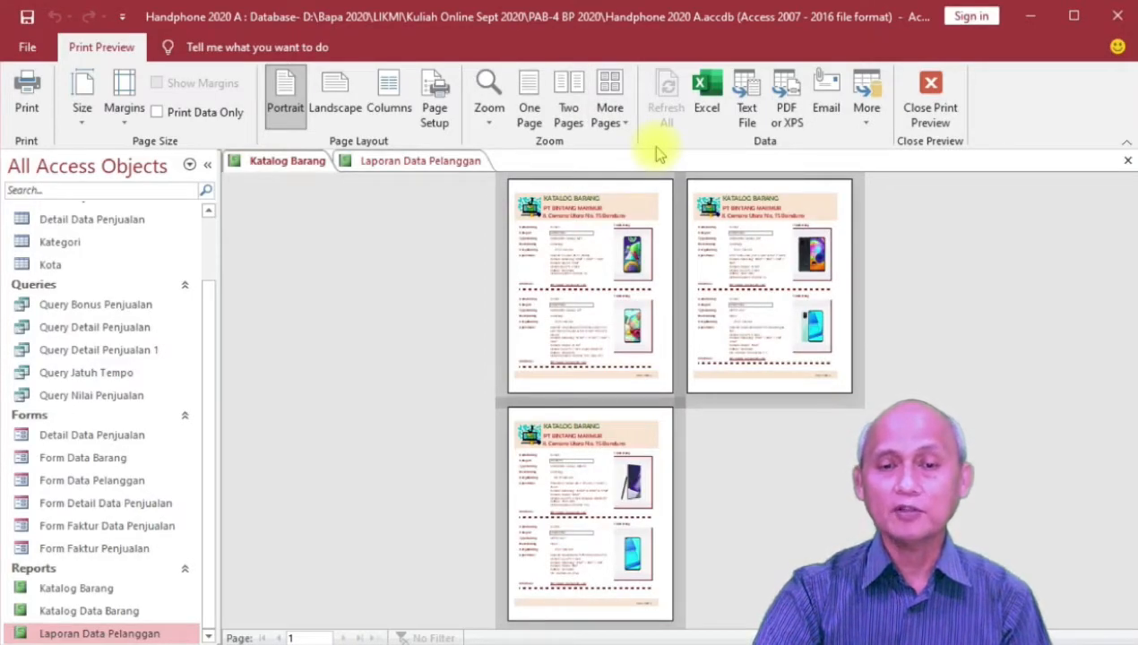
left_click(571, 101)
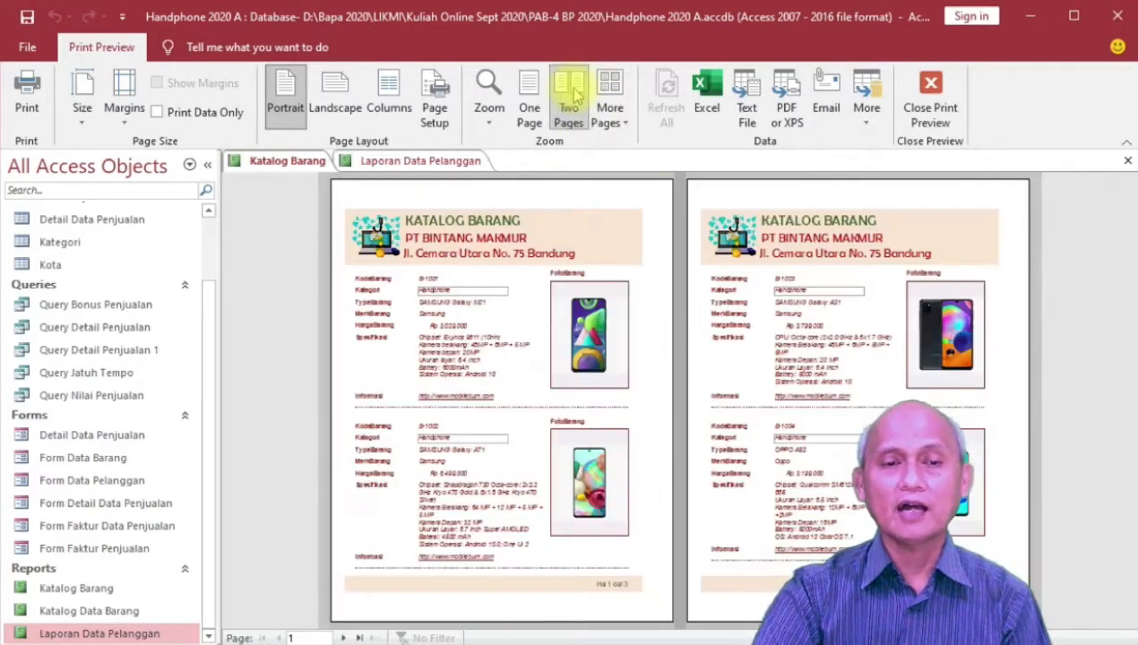
double_click(99, 46)
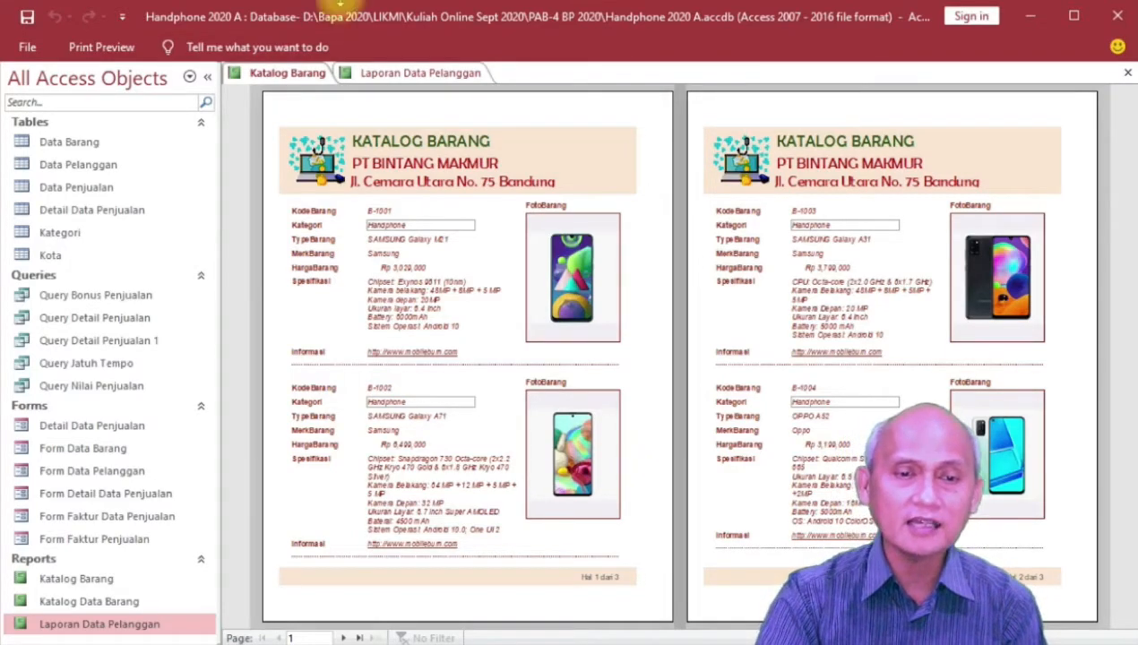
left_click(380, 238)
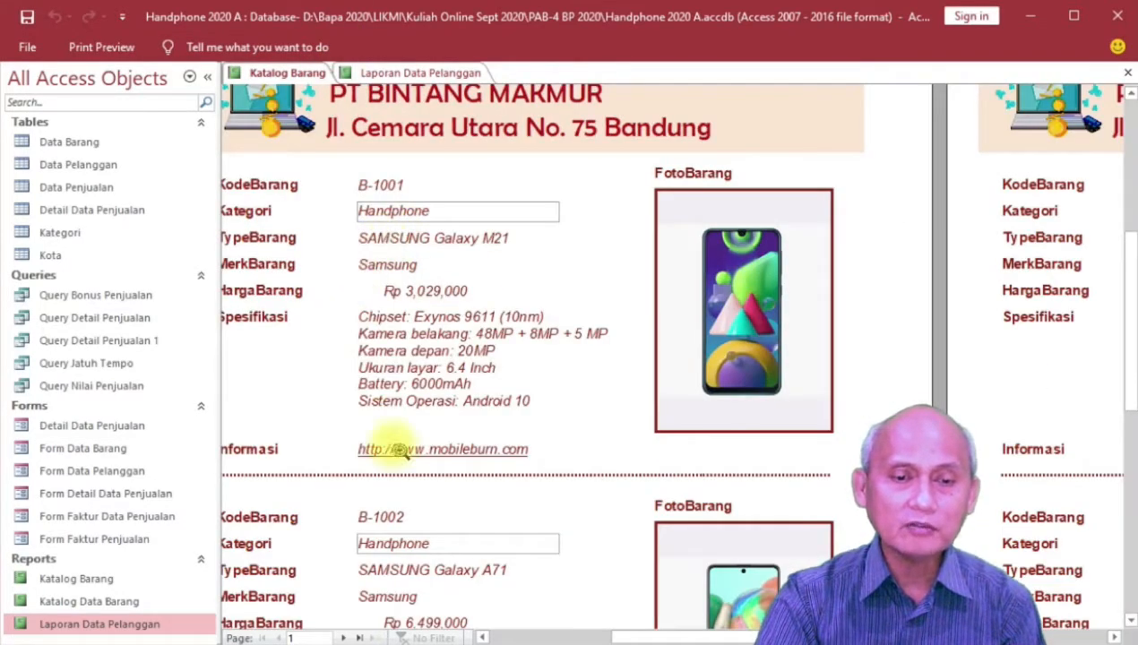
left_click(376, 291)
left_click(349, 222)
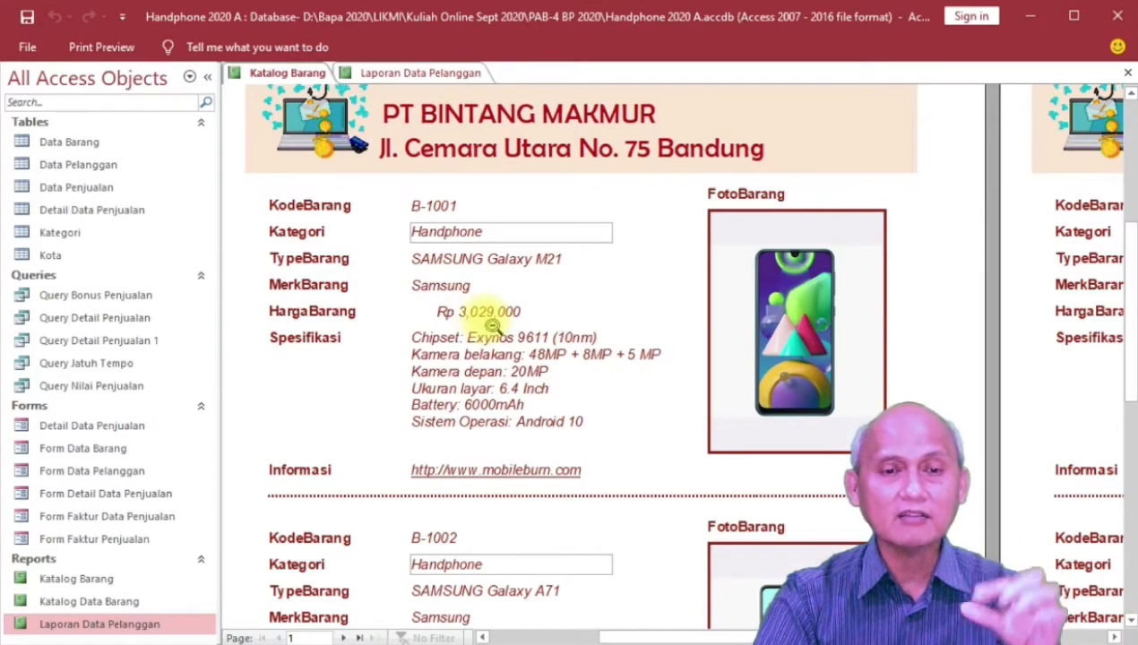
Return to Design View and make the outline of the Kategori field transparent.
left_click(95, 51)
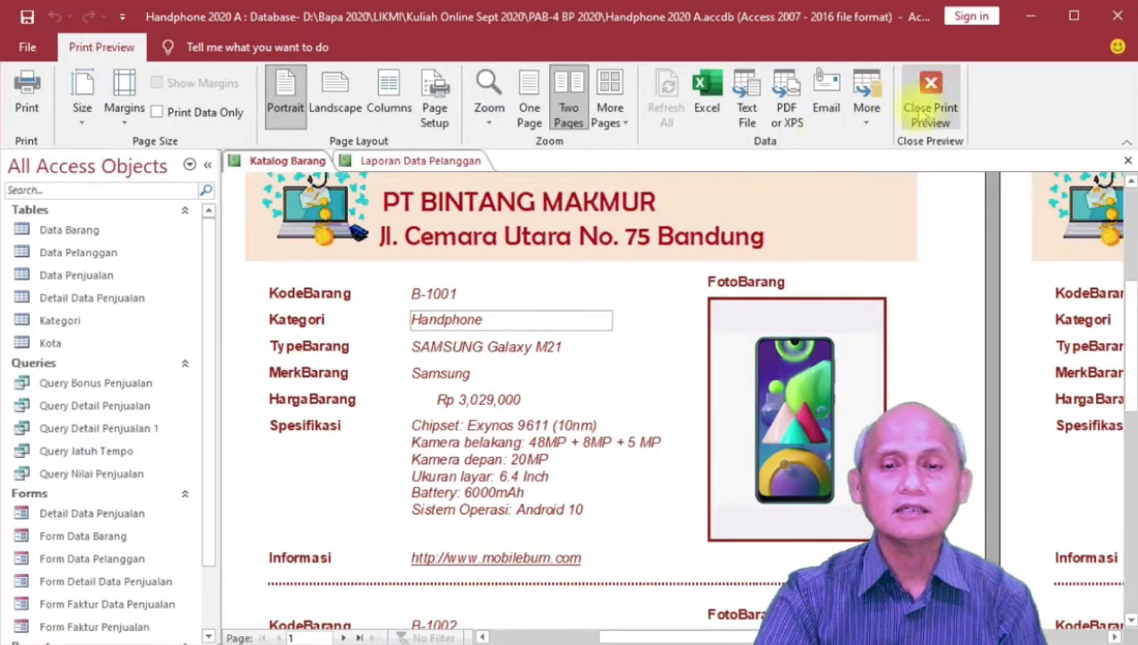
left_click(930, 109)
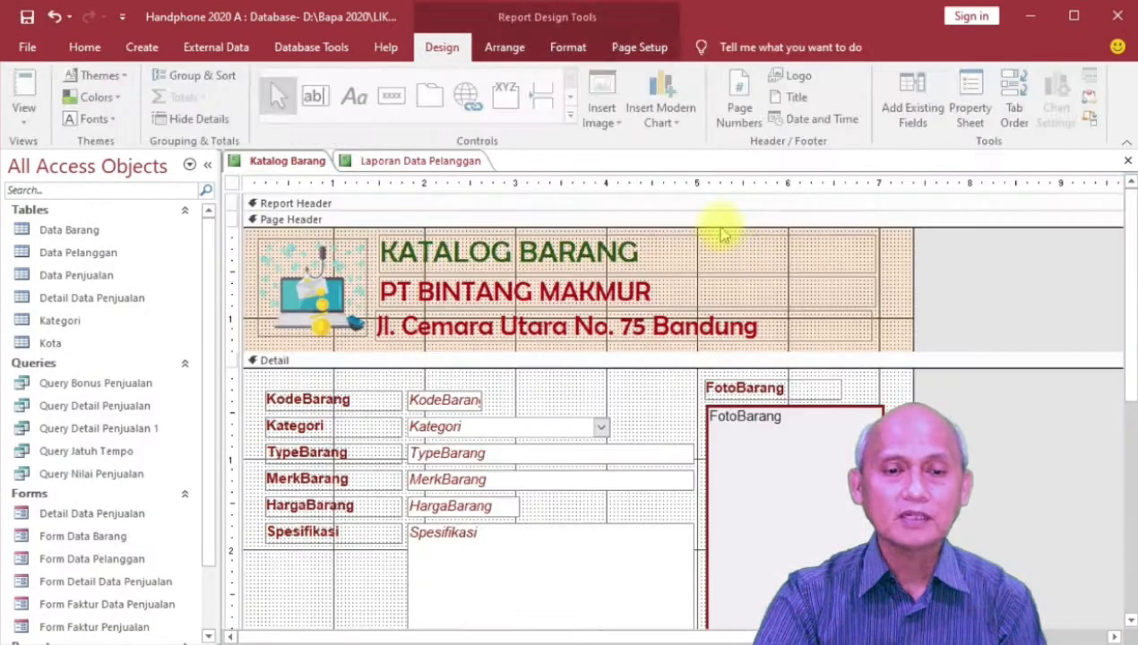
left_click(550, 437)
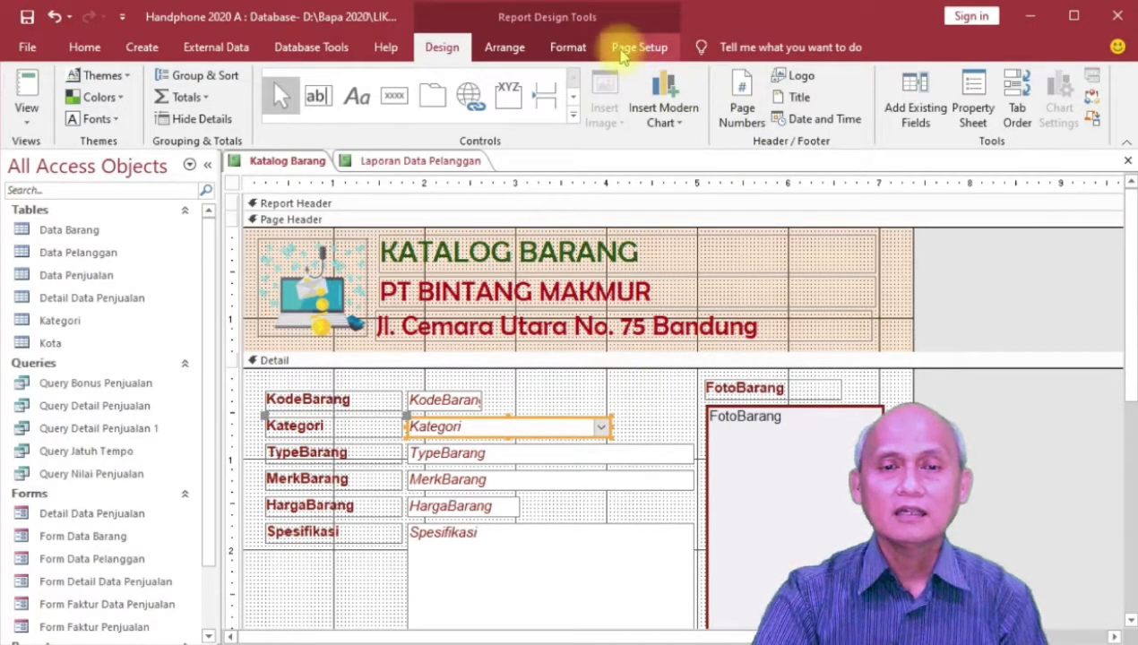
left_click(566, 46)
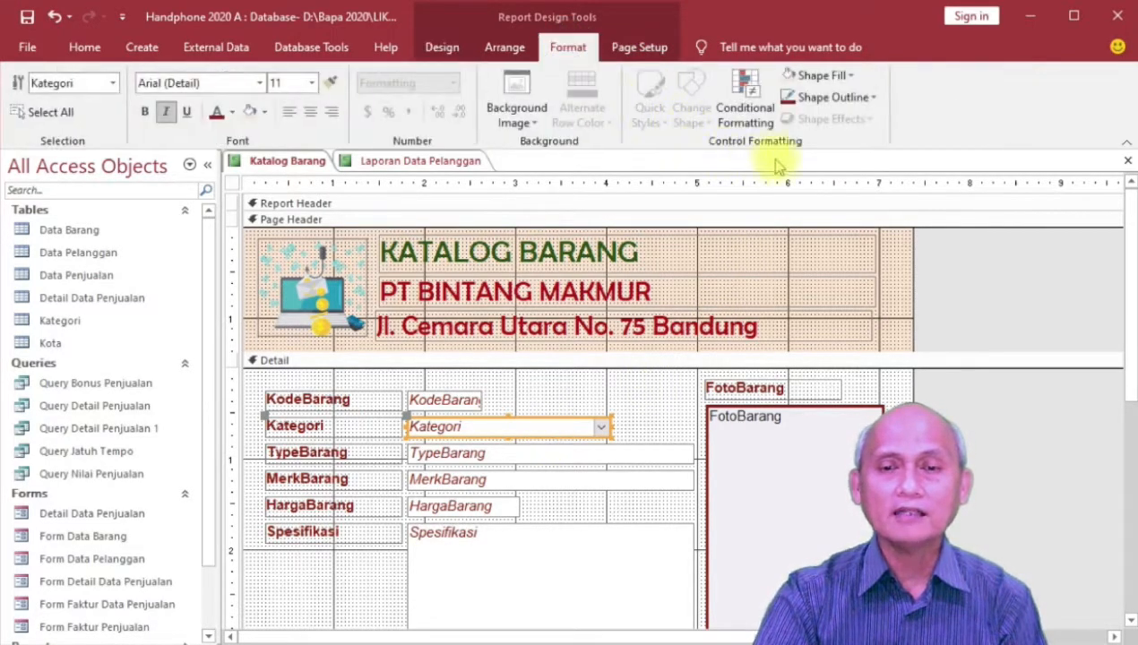
left_click(872, 99)
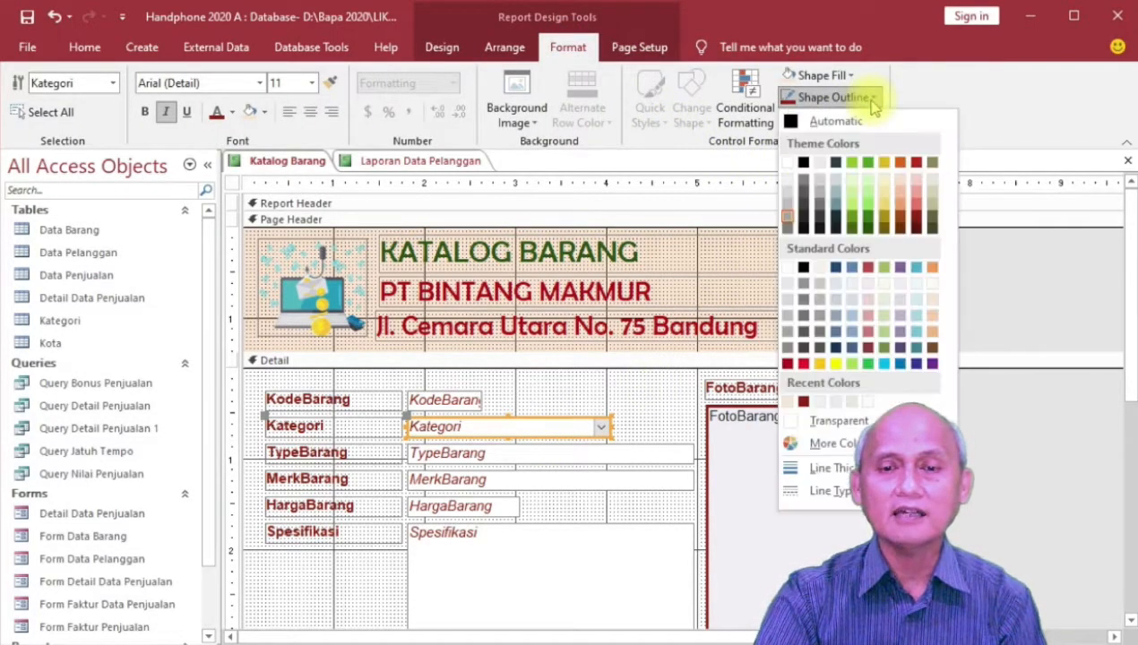
left_click(838, 421)
left_click(462, 507)
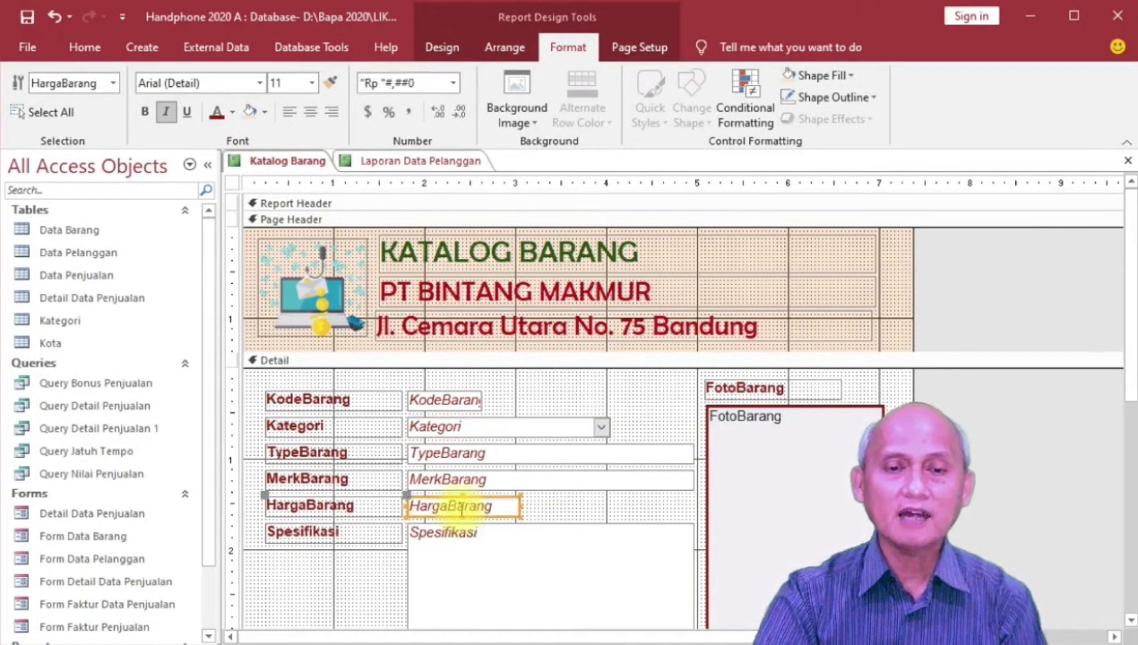
left_click(838, 98)
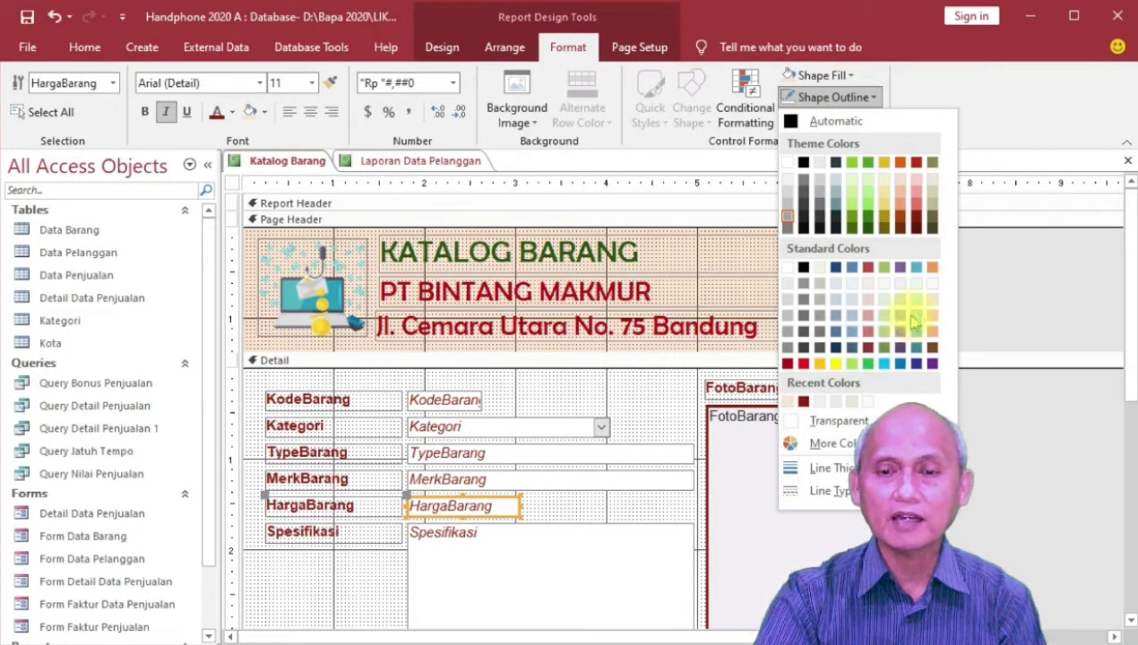
left_click(930, 311)
left_click(555, 518)
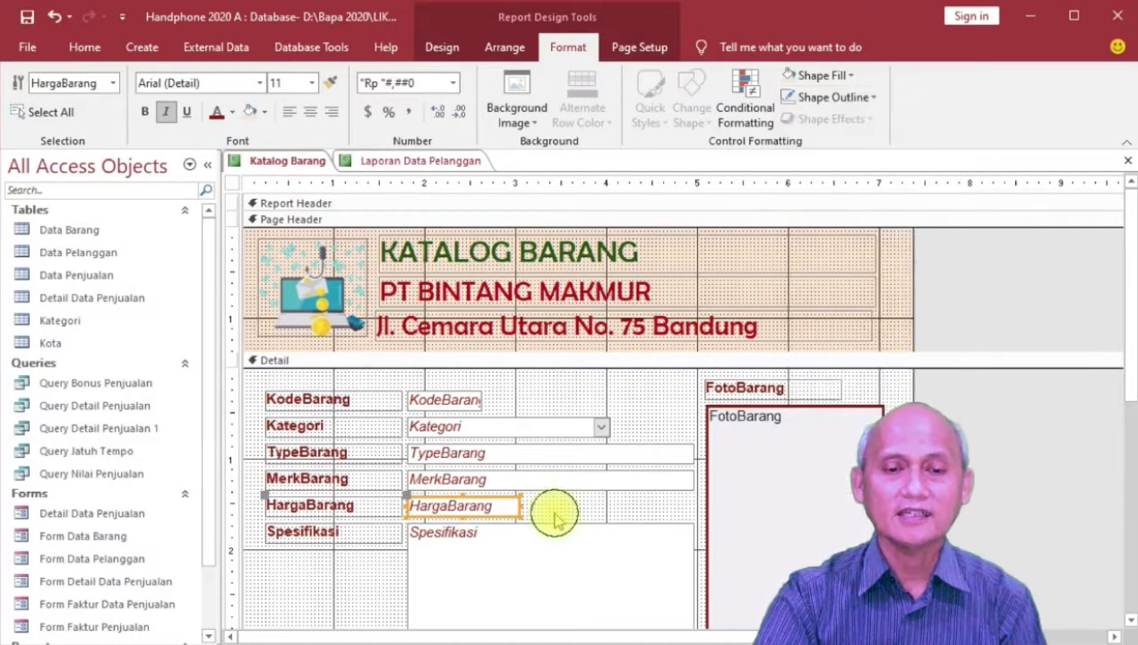
left_click(555, 518)
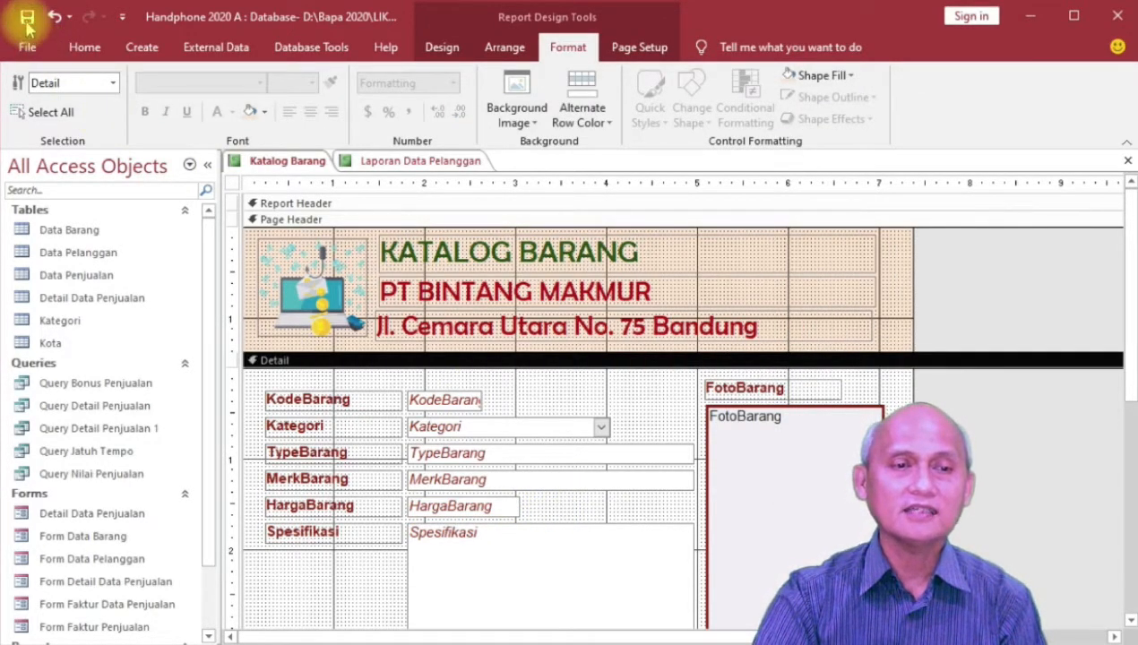
Open the Katalog Barang report in Print Preview to check the Kategori field's outline.
left_click(85, 46)
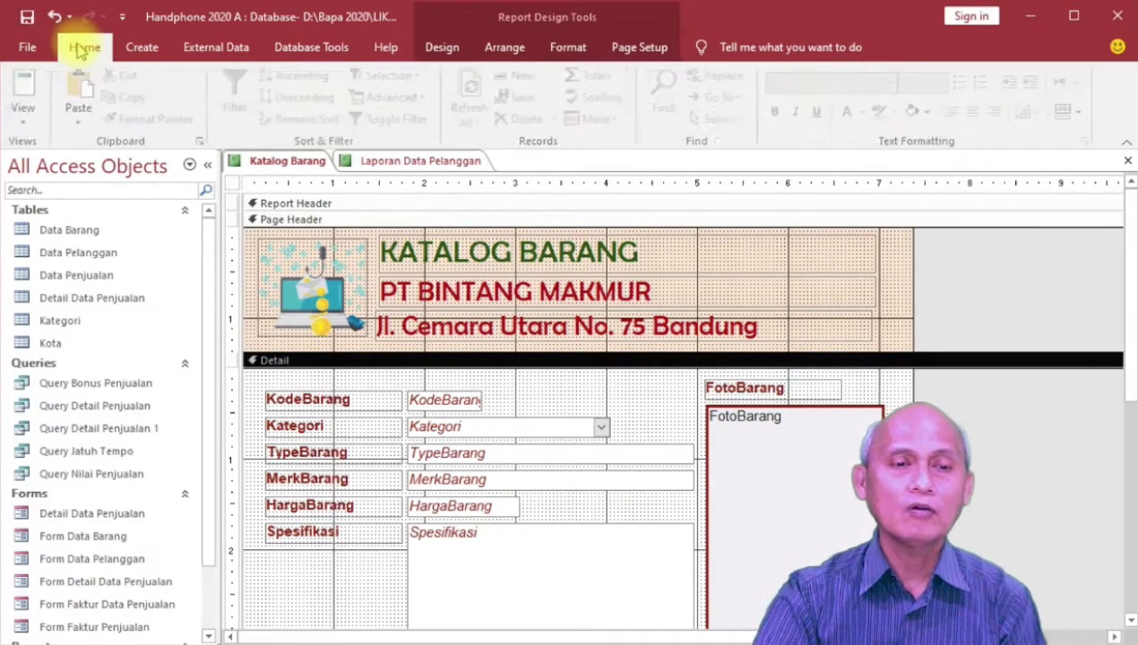
left_click(26, 121)
left_click(76, 195)
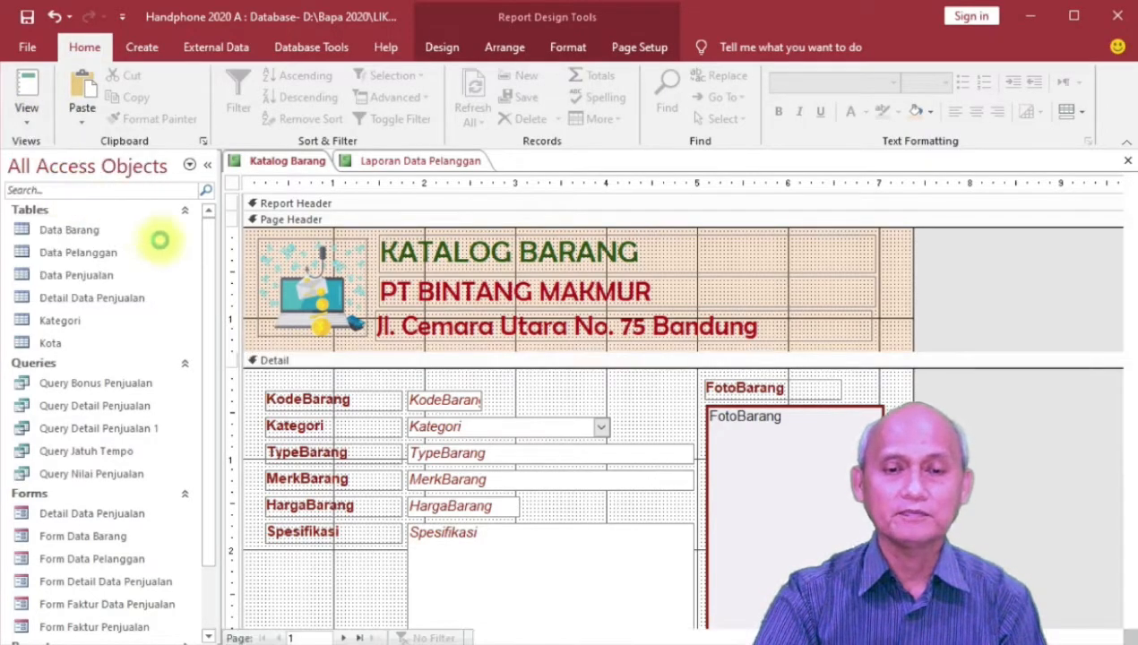